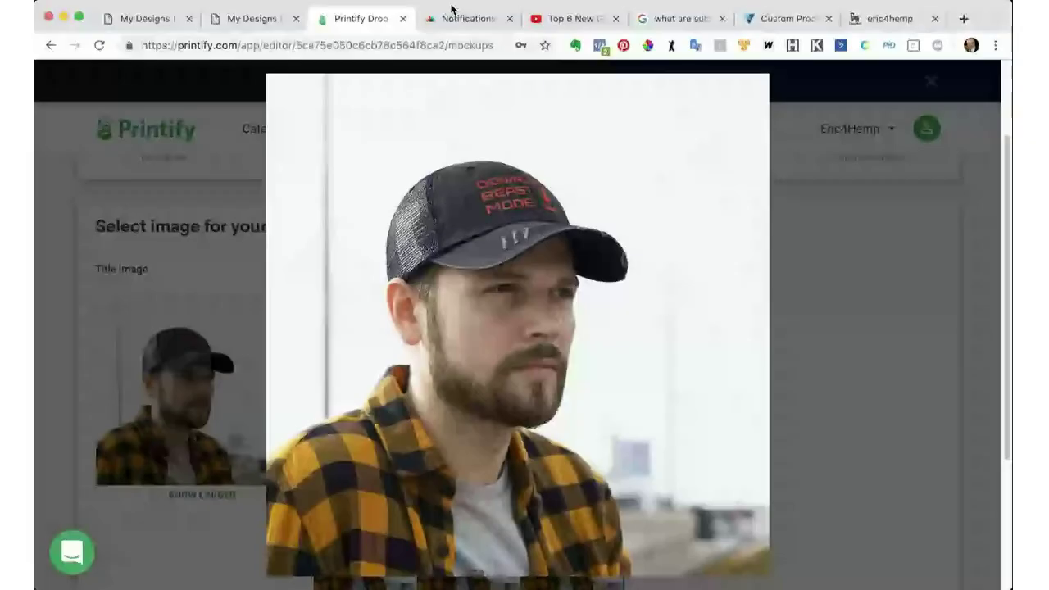
# Step: Inspect the hat design closely in the enlarged Model Side mockup, and close the enlarged image
pyautogui.click(517, 227)
pyautogui.click(535, 271)
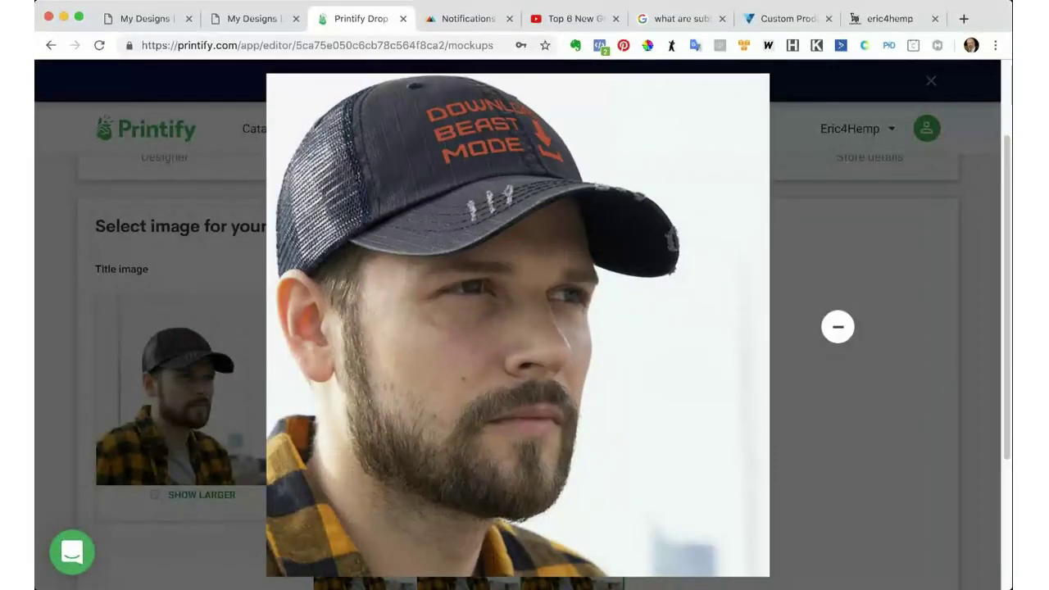
pyautogui.click(829, 330)
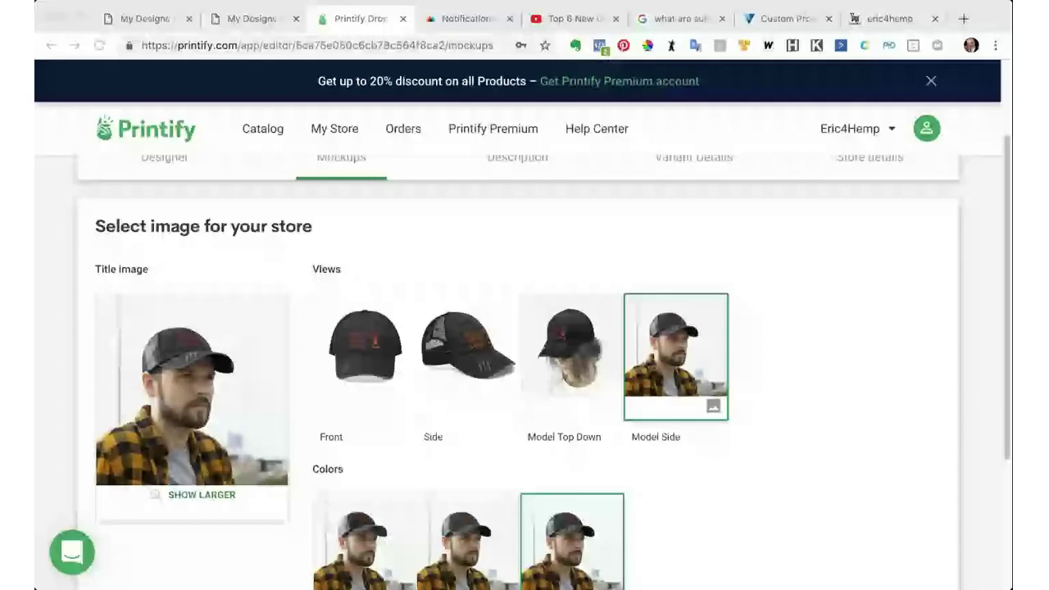
pyautogui.click(558, 32)
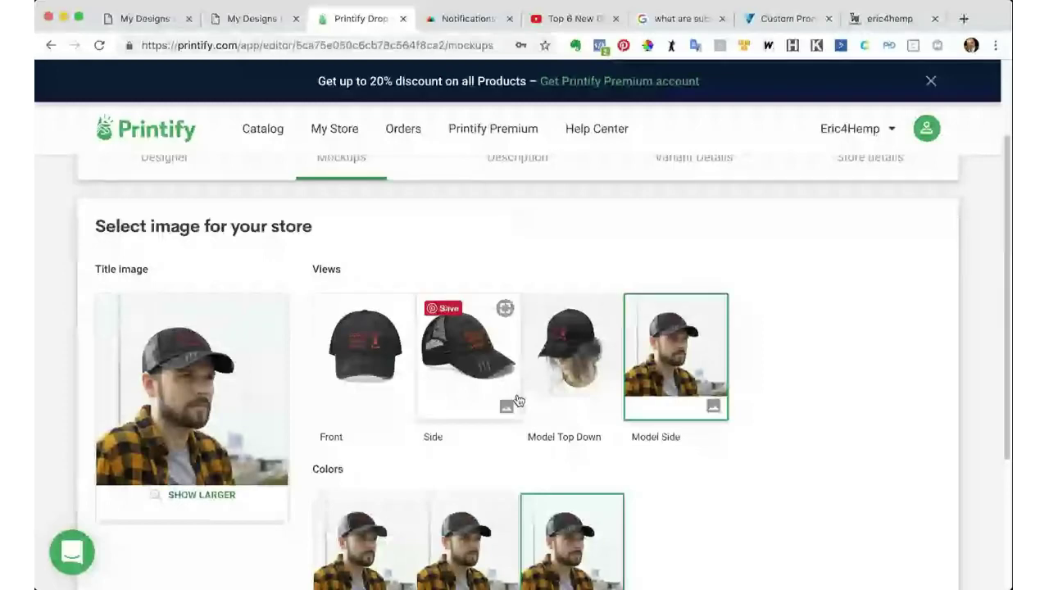
pyautogui.click(718, 495)
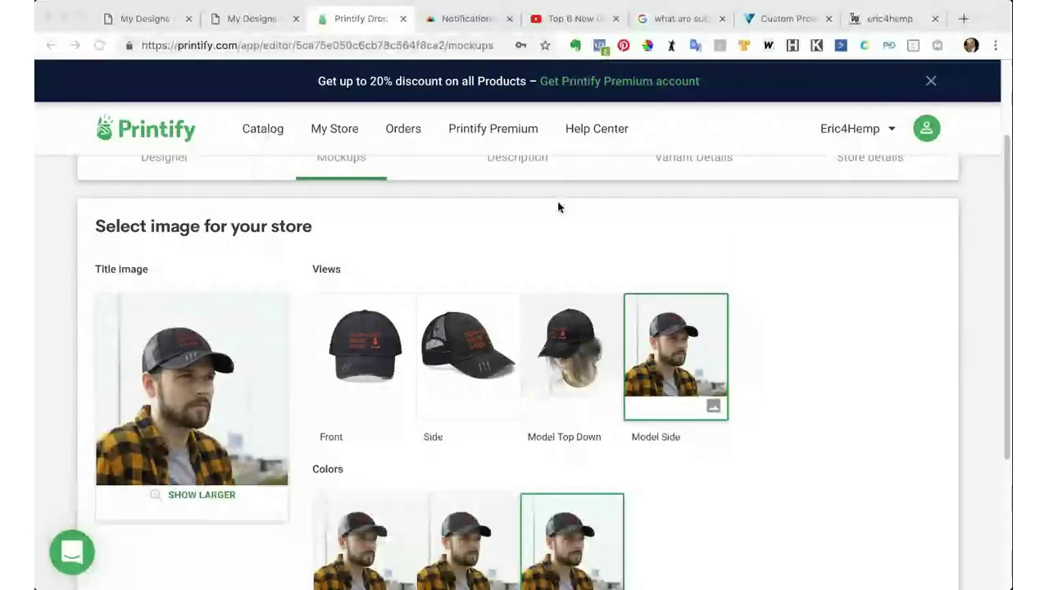
# Step: Open the Bestsellers category of the product catalog and view its shirts and tank top
pyautogui.click(259, 132)
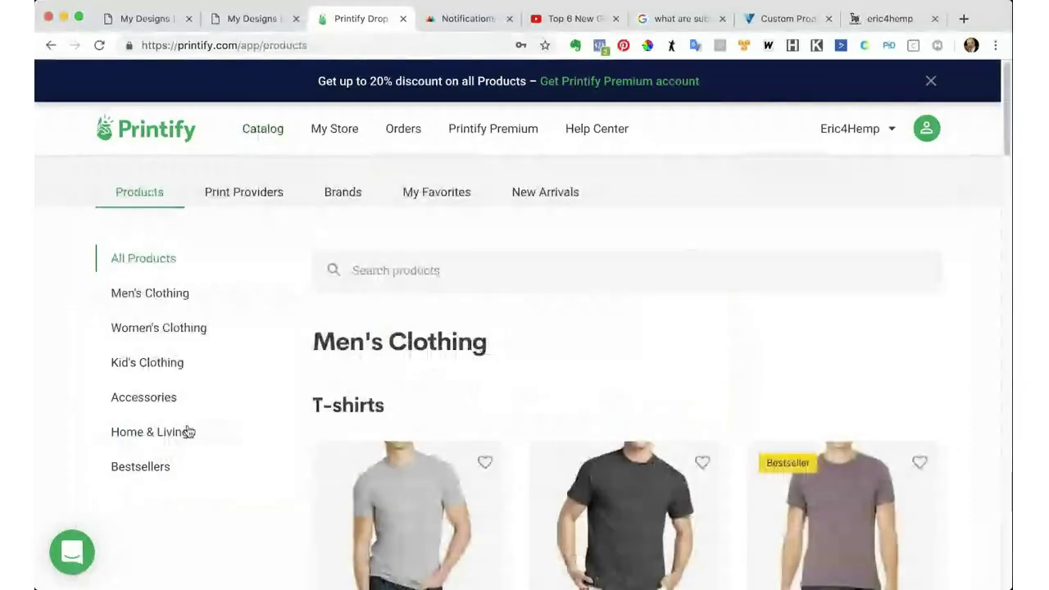
pyautogui.click(164, 473)
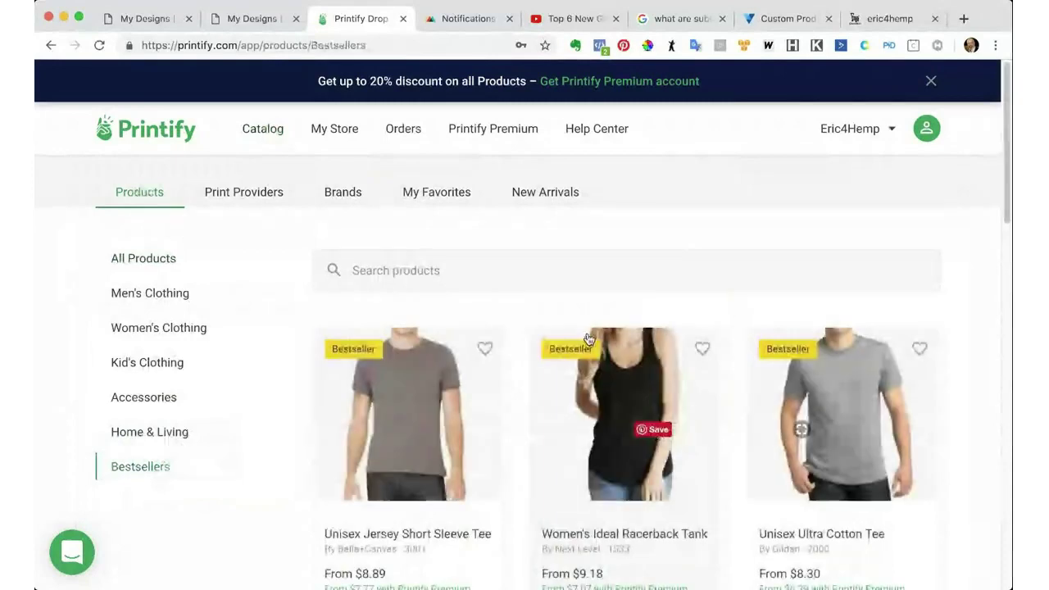
pyautogui.scroll(-1, 590, 338)
pyautogui.scroll(-2, 590, 337)
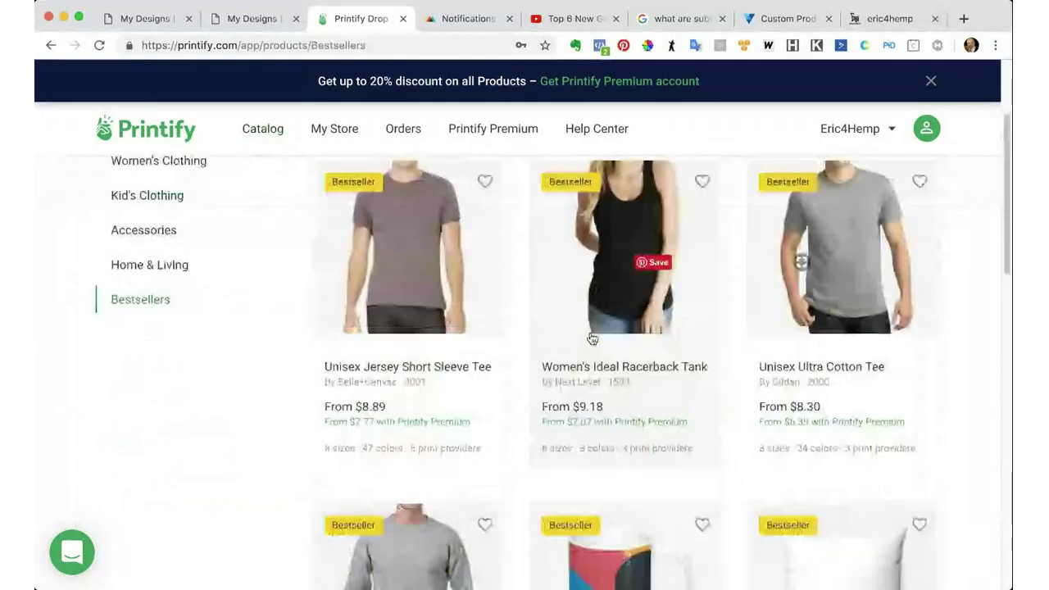
pyautogui.scroll(-3, 589, 336)
pyautogui.scroll(-1, 860, 273)
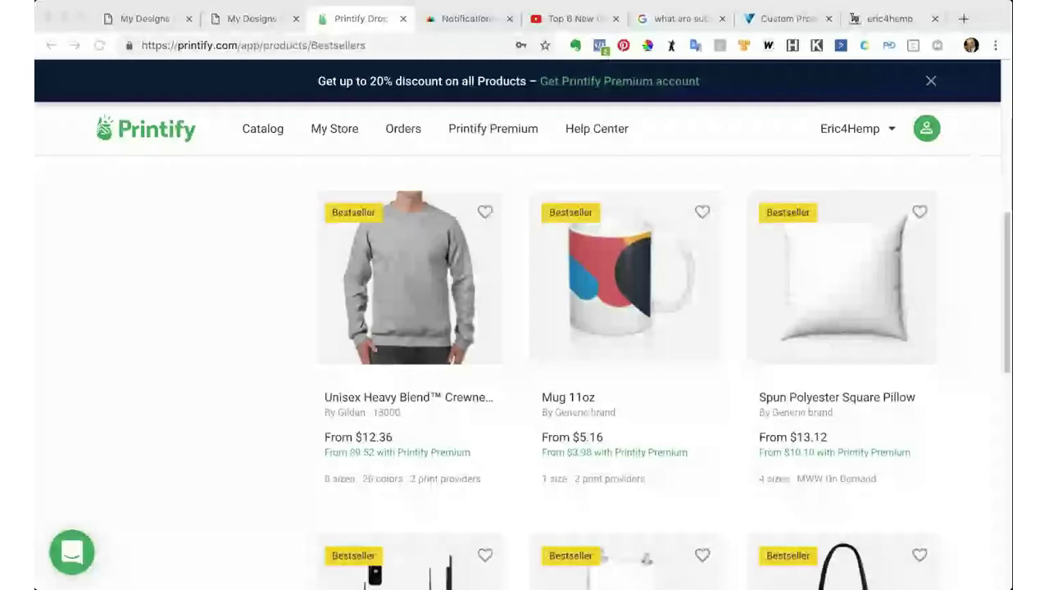
# Step: Examine the remaining bestsellers, from mugs, pillows, phone cases, posters and tote bags to socks, hats and stickers
pyautogui.scroll(-2, 587, 308)
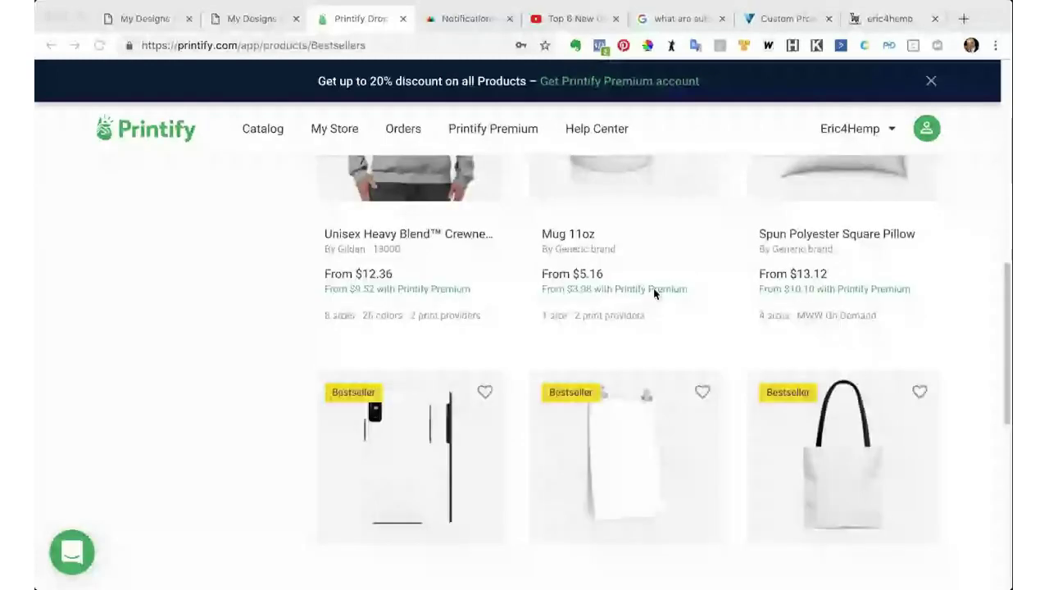
pyautogui.scroll(-1, 652, 291)
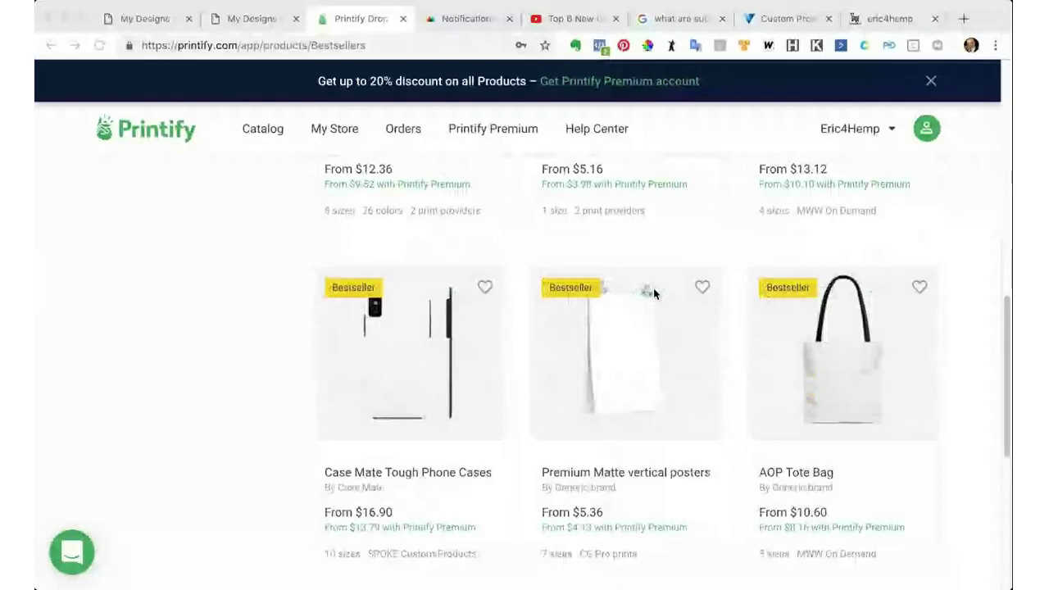
pyautogui.scroll(-1, 653, 293)
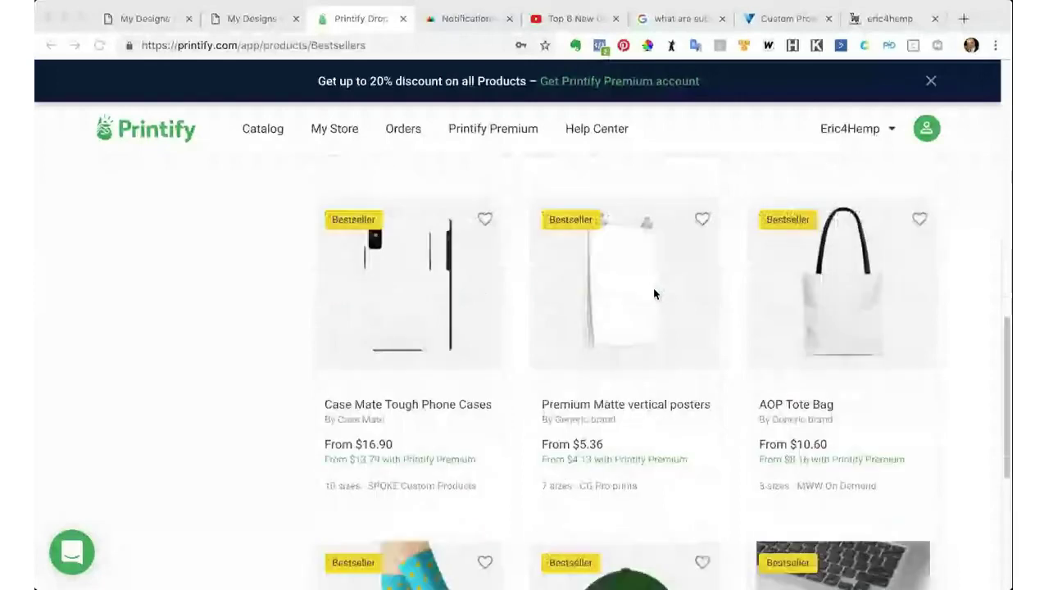
pyautogui.scroll(-1, 654, 293)
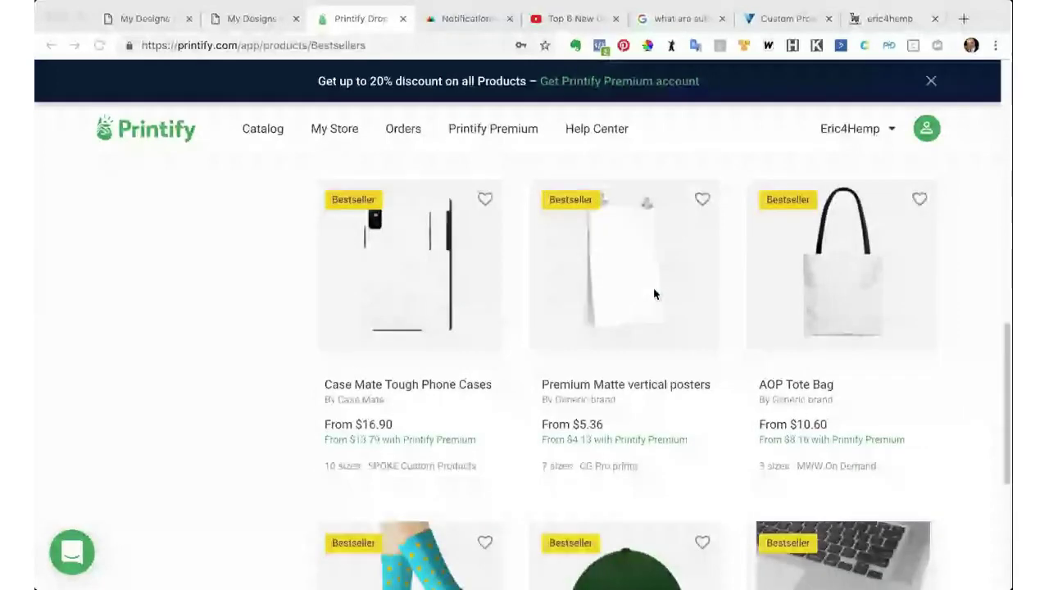
pyautogui.scroll(-3, 784, 437)
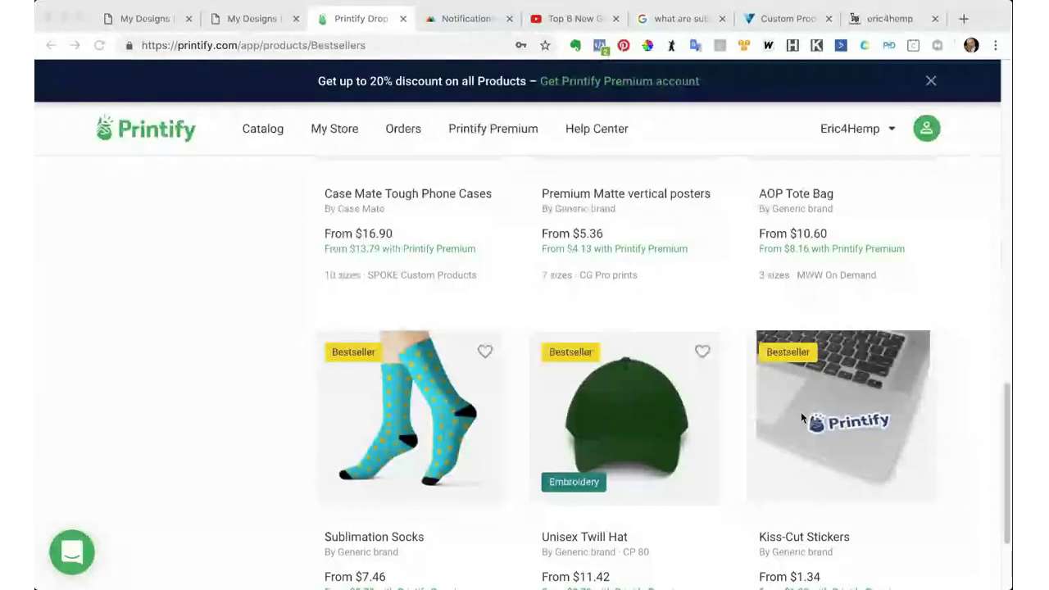
pyautogui.scroll(5, 725, 348)
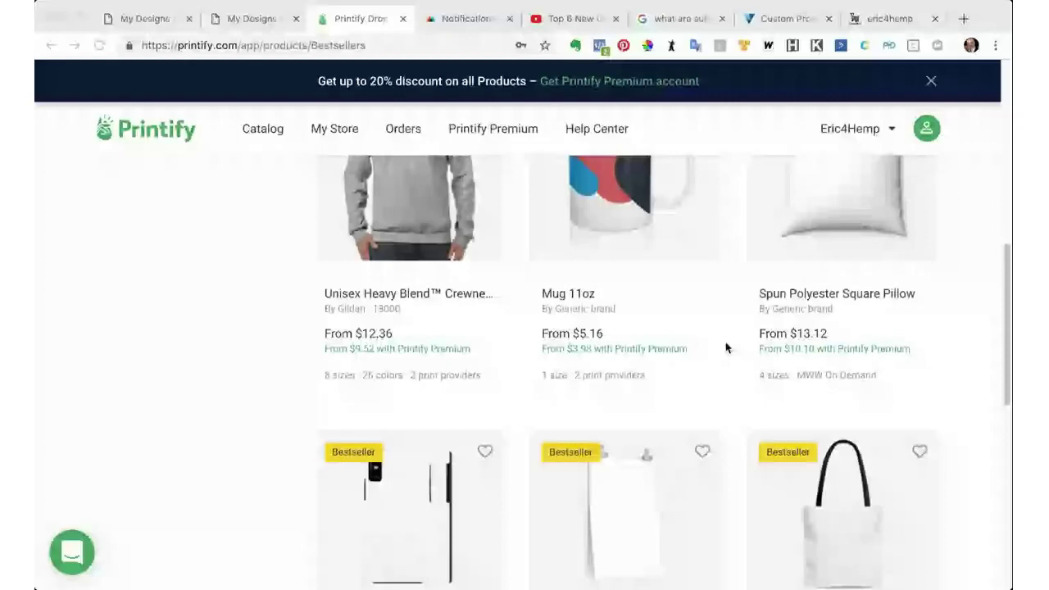
pyautogui.scroll(-1, 725, 348)
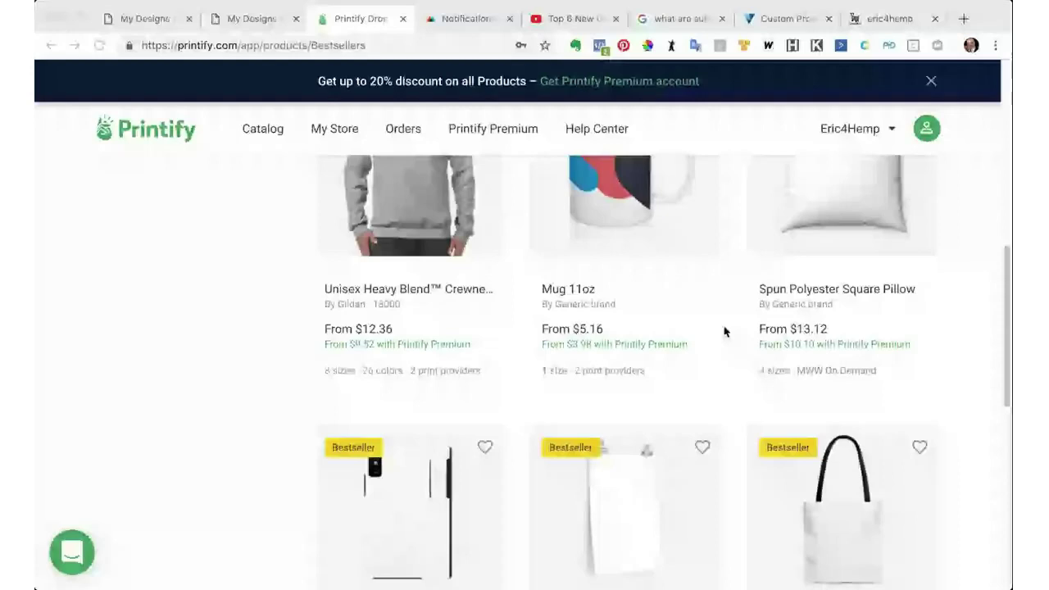
pyautogui.scroll(-2, 724, 331)
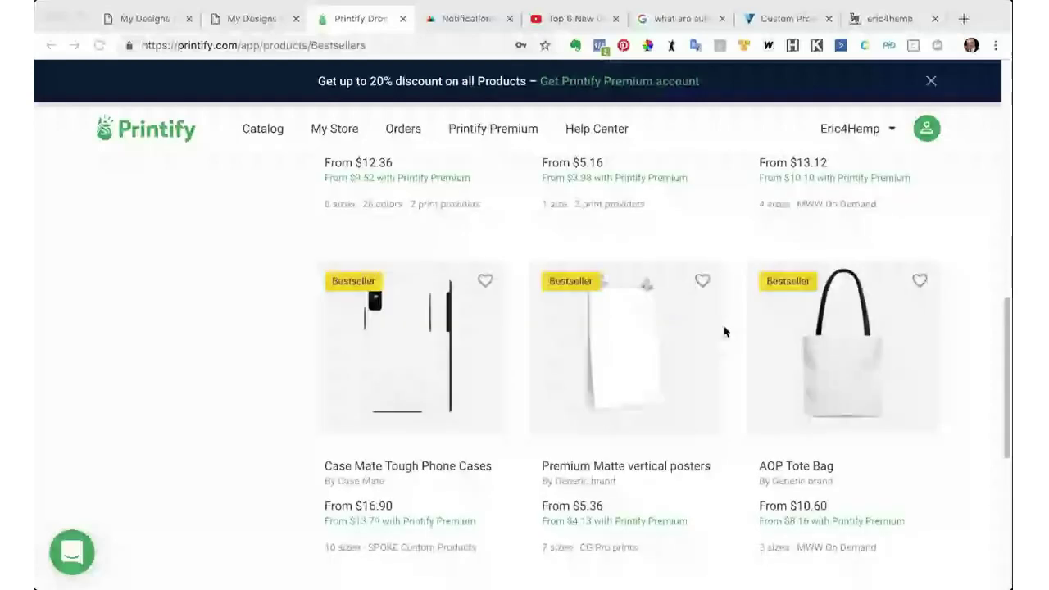
pyautogui.scroll(-1, 724, 331)
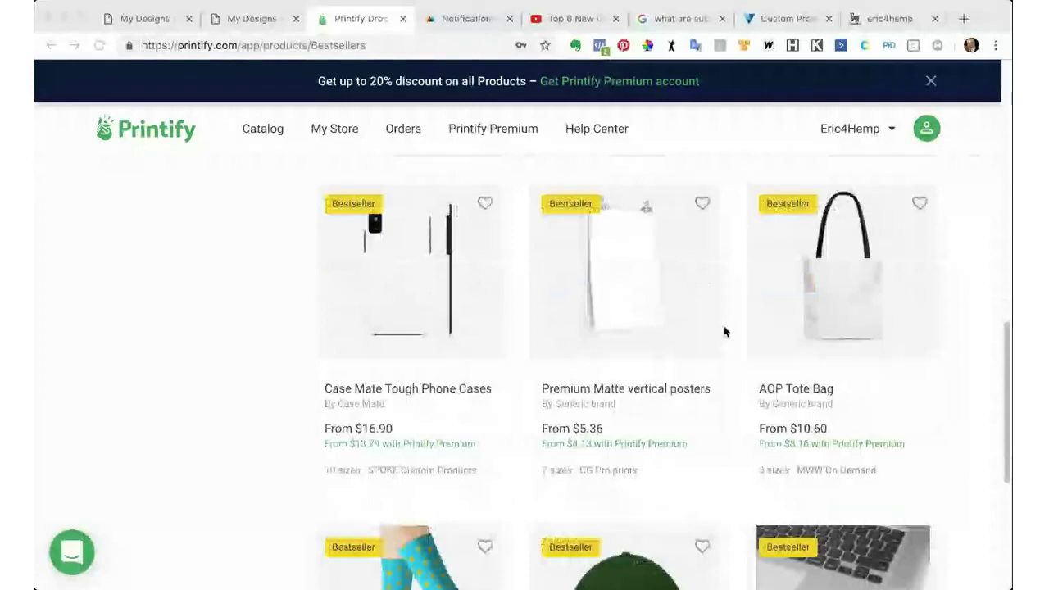
pyautogui.scroll(-4, 724, 332)
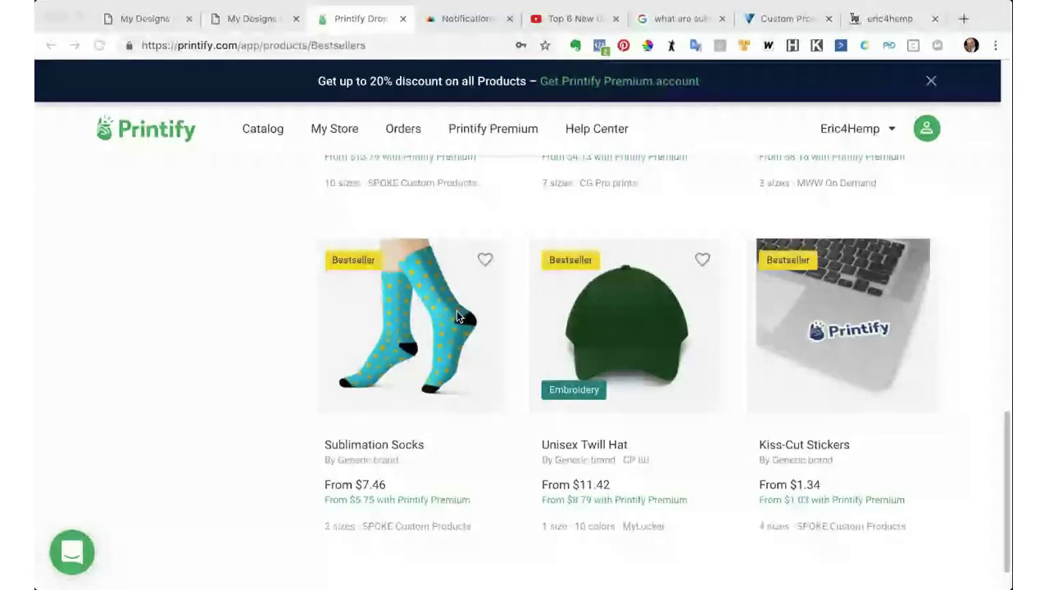
pyautogui.scroll(1, 457, 310)
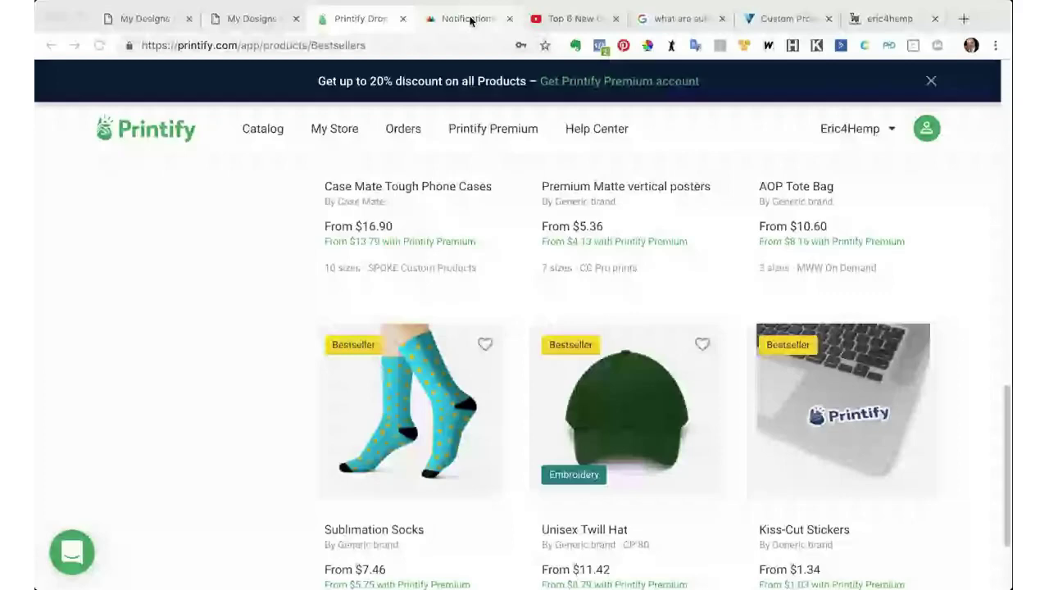
# Step: Switch to the Printful notifications, find the matte black magic mug announcement and open the mug's product page
pyautogui.click(470, 19)
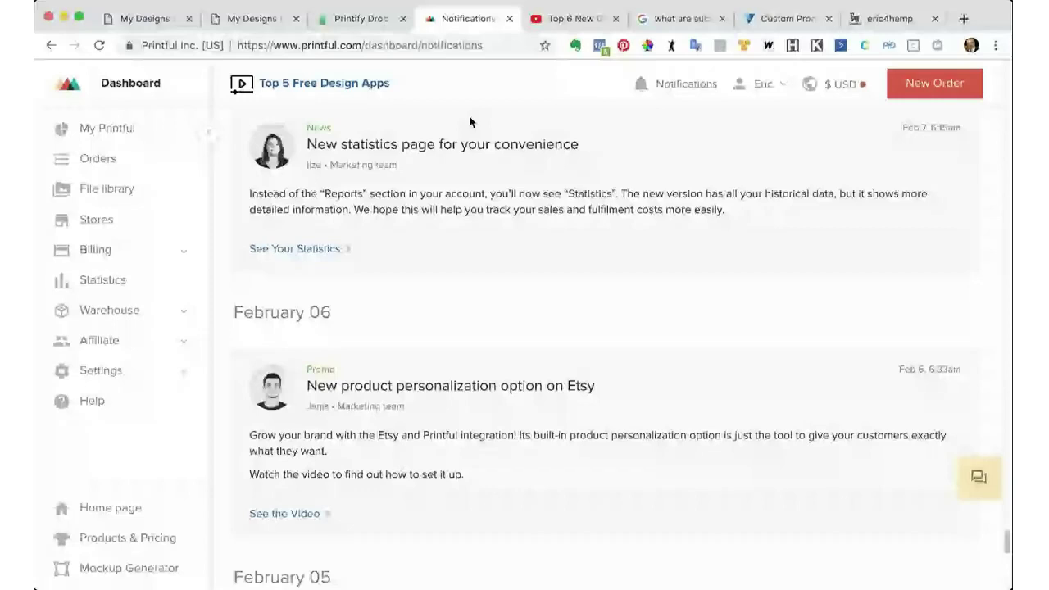
pyautogui.scroll(3, 507, 235)
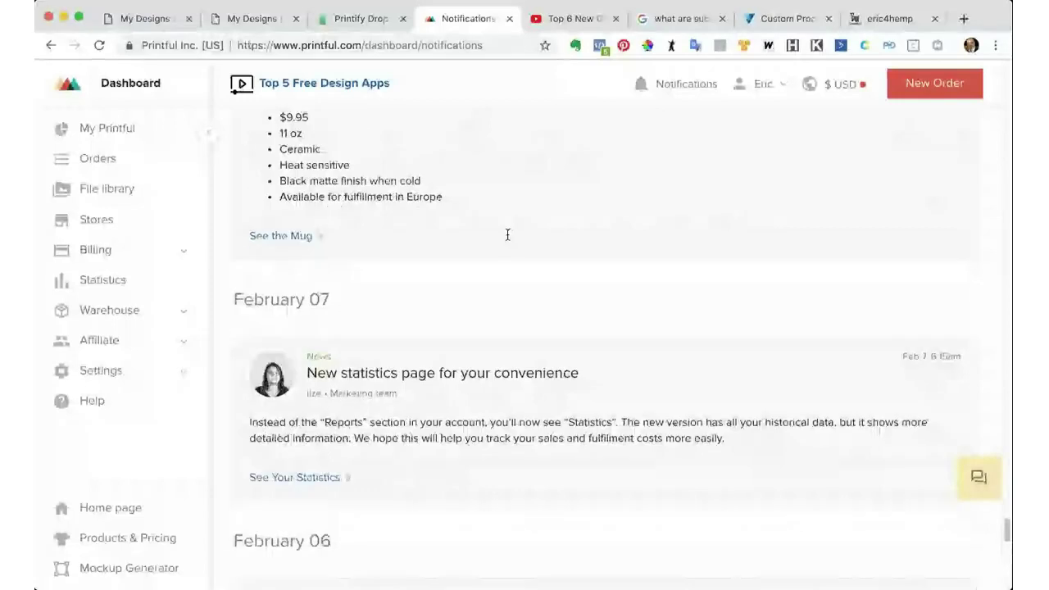
pyautogui.scroll(-2, 507, 235)
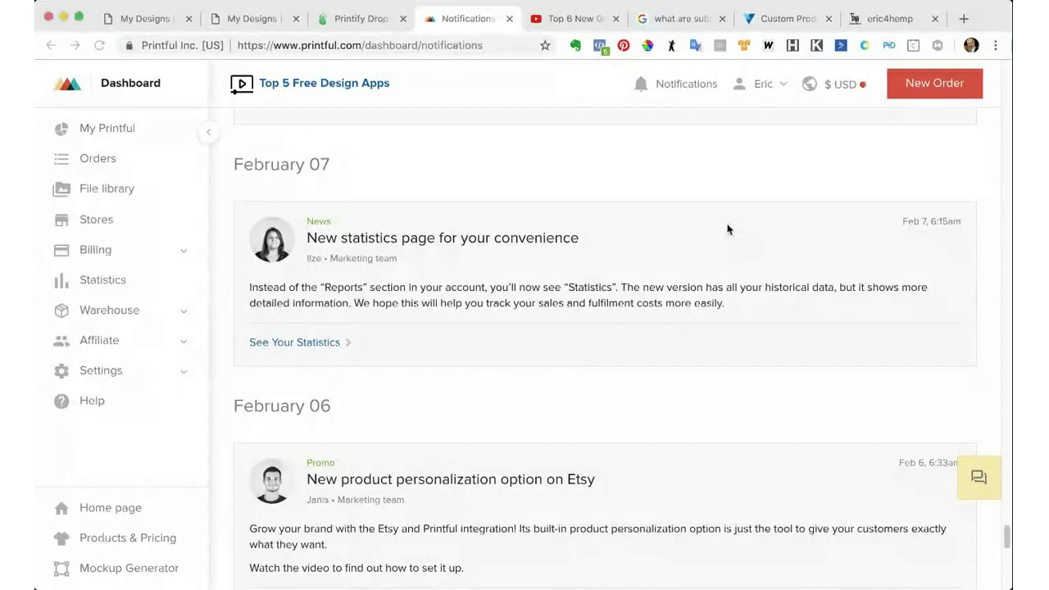
pyautogui.click(690, 88)
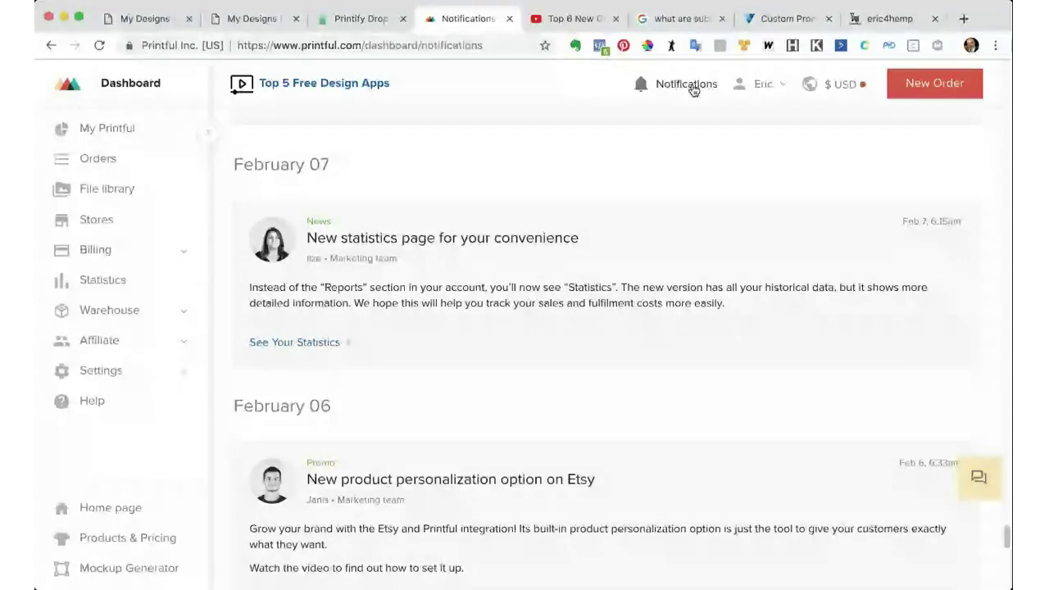
pyautogui.moveTo(692, 88)
pyautogui.scroll(-1, 629, 280)
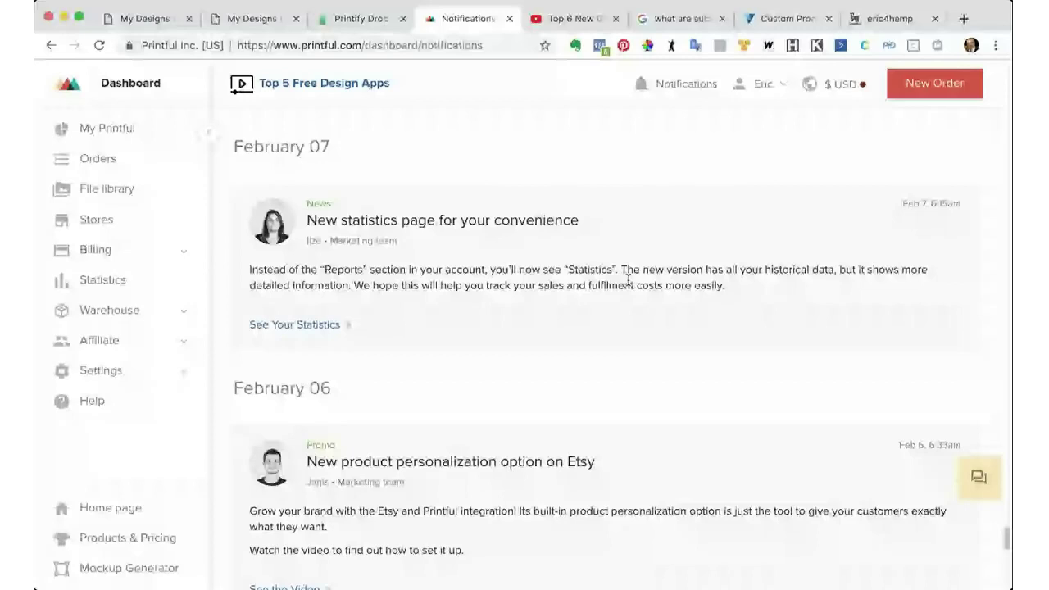
pyautogui.scroll(5, 628, 280)
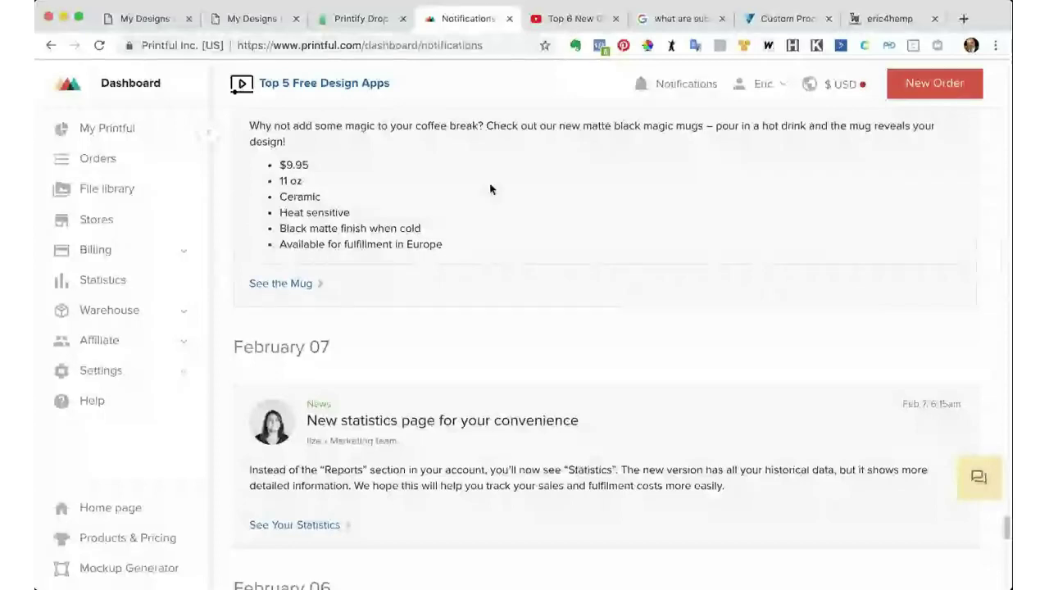
pyautogui.click(603, 275)
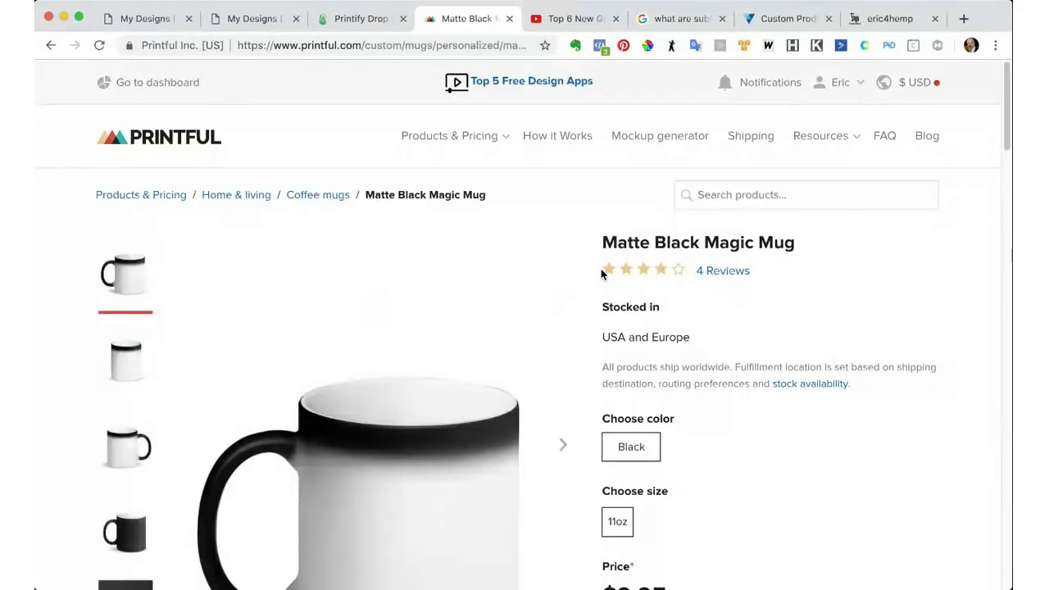
# Step: View the Matte Black Magic Mug's lifestyle photo and play its product video, closing the video after watching
pyautogui.scroll(-5, 602, 273)
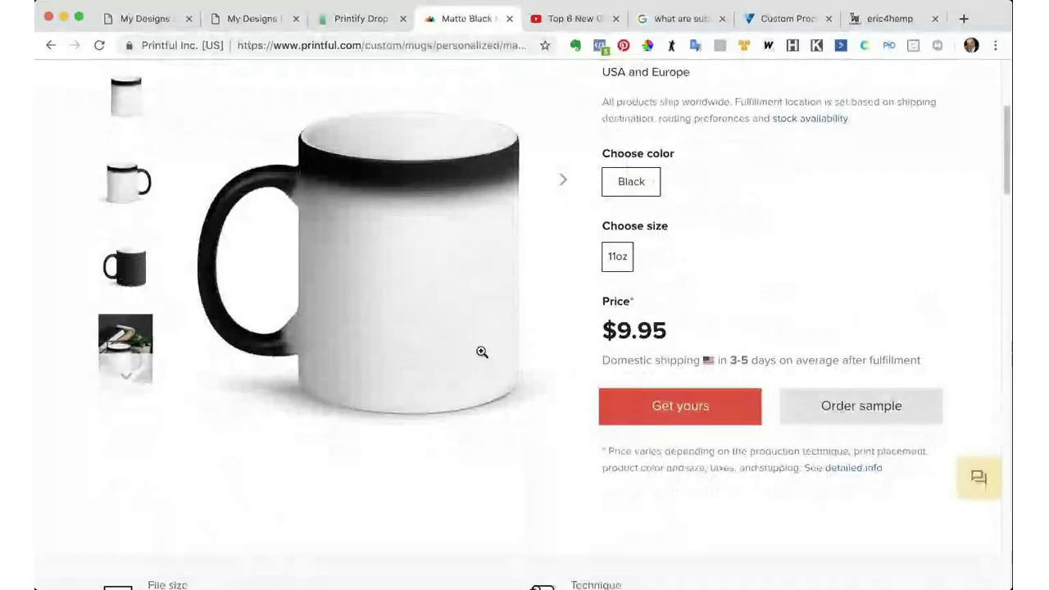
pyautogui.click(119, 339)
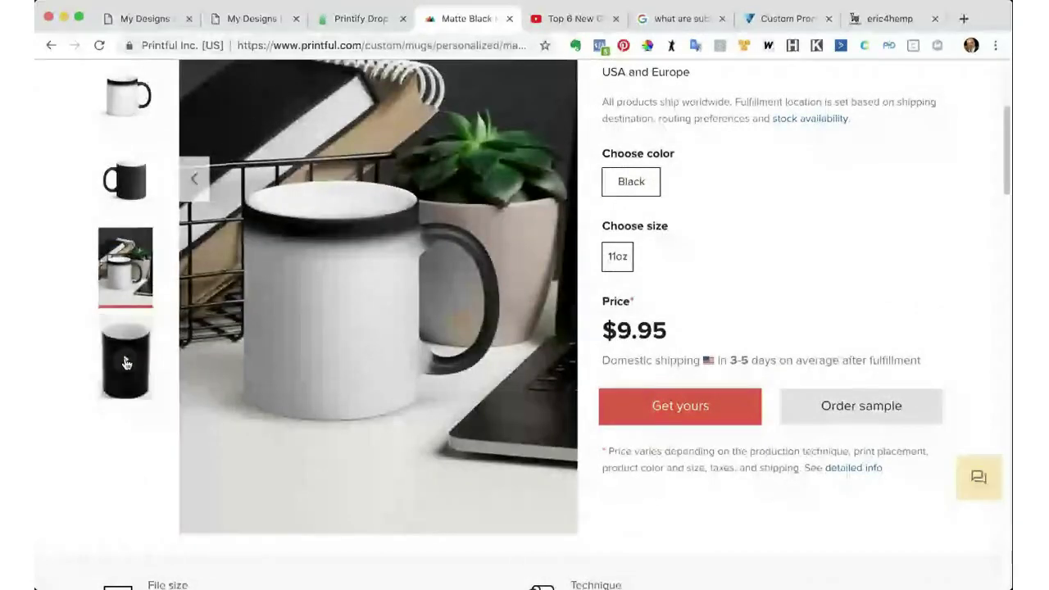
pyautogui.click(125, 363)
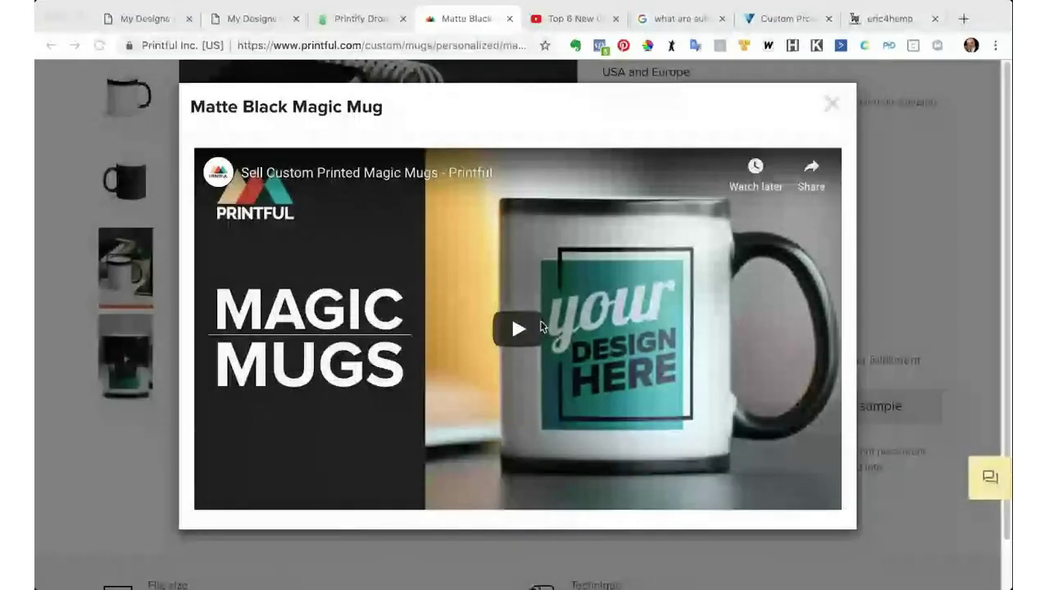
pyautogui.click(514, 328)
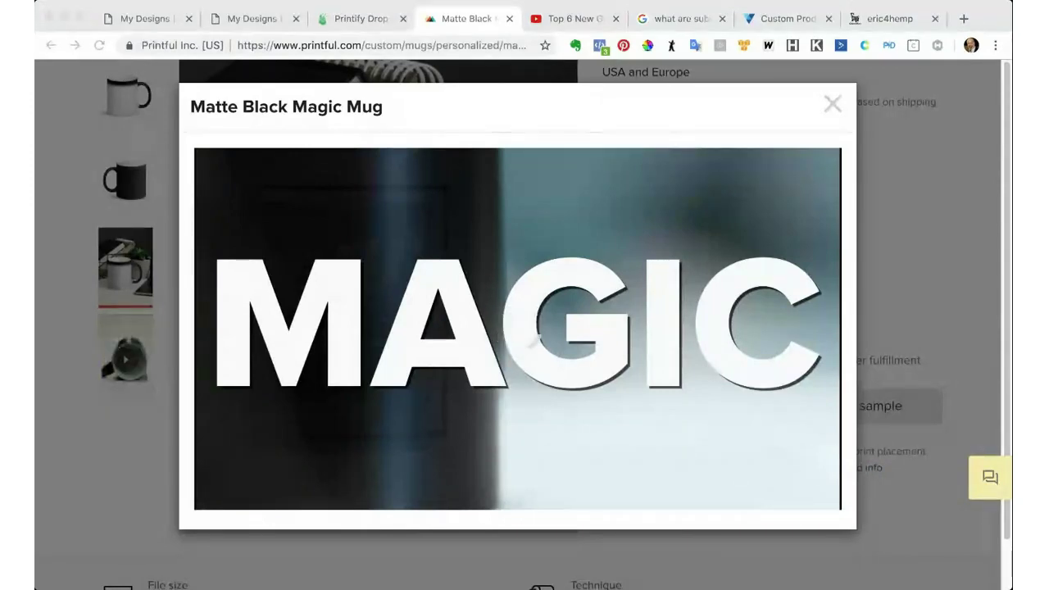
pyautogui.click(832, 105)
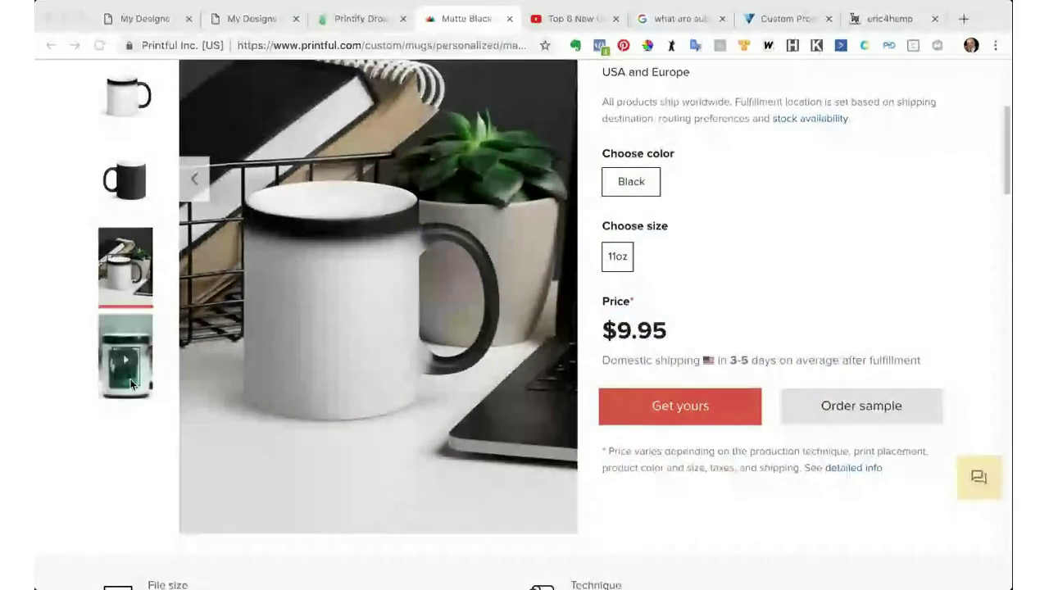
pyautogui.scroll(2, 131, 328)
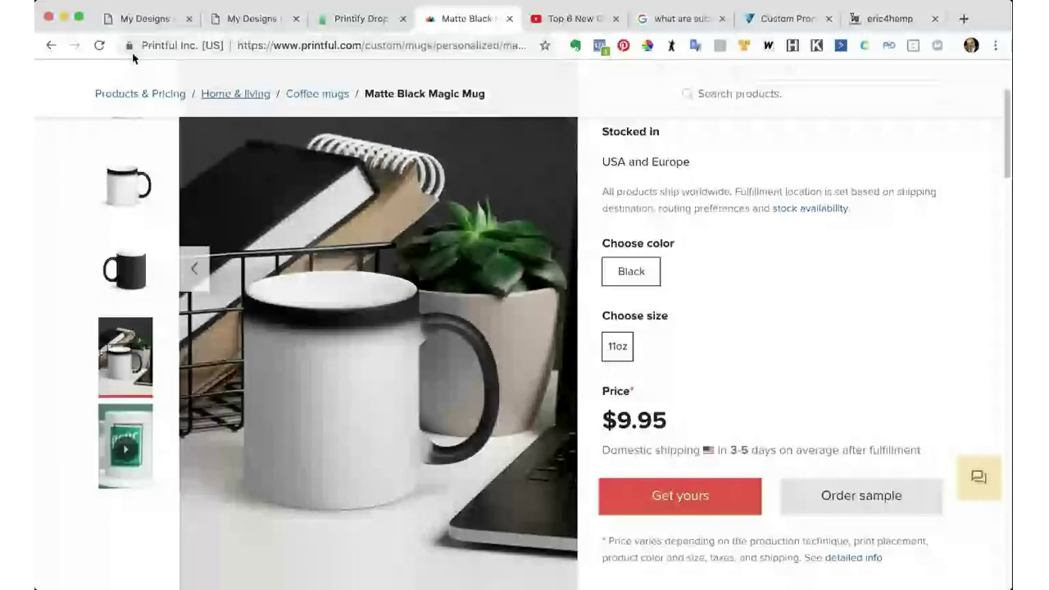
# Step: Return to the Printful notifications and read the older product announcements, including the eco-friendly t-shirt, plus-size leggings and bomber jacket
pyautogui.click(50, 47)
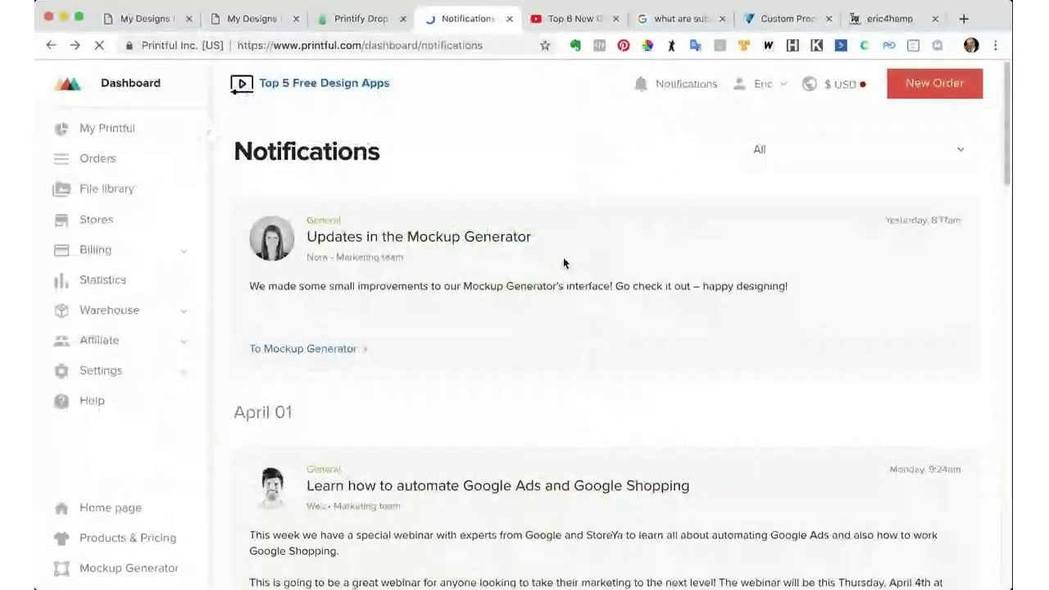
pyautogui.scroll(-1, 563, 263)
pyautogui.scroll(-15, 563, 263)
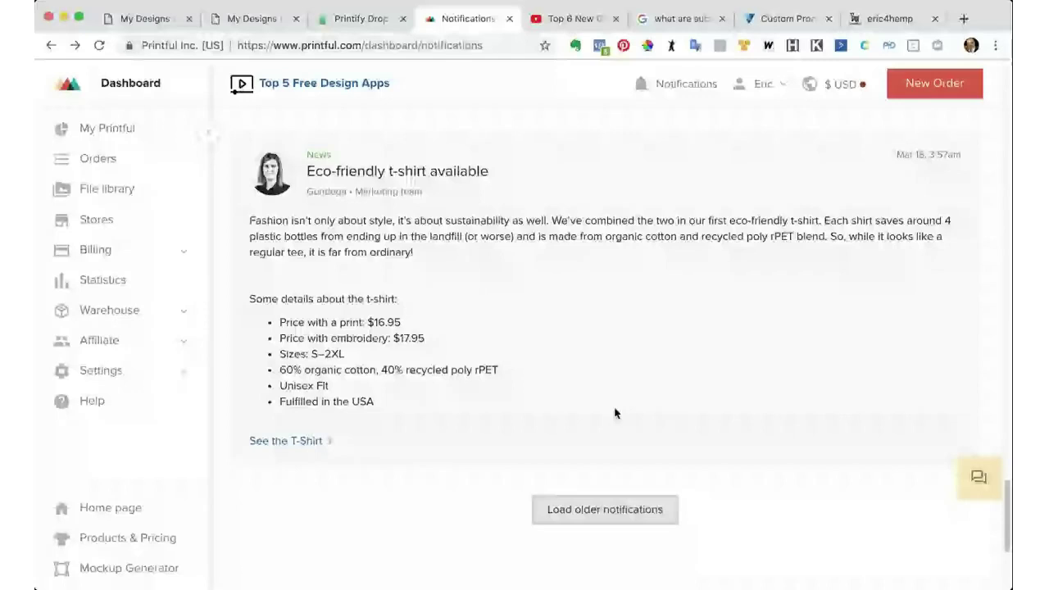
pyautogui.scroll(-10, 598, 414)
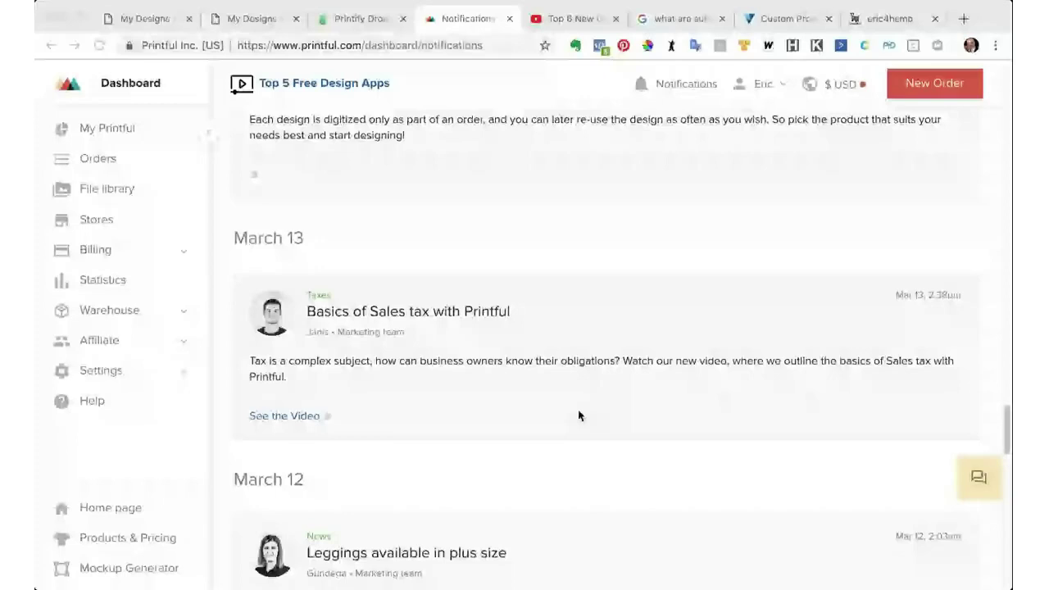
pyautogui.scroll(-1, 579, 416)
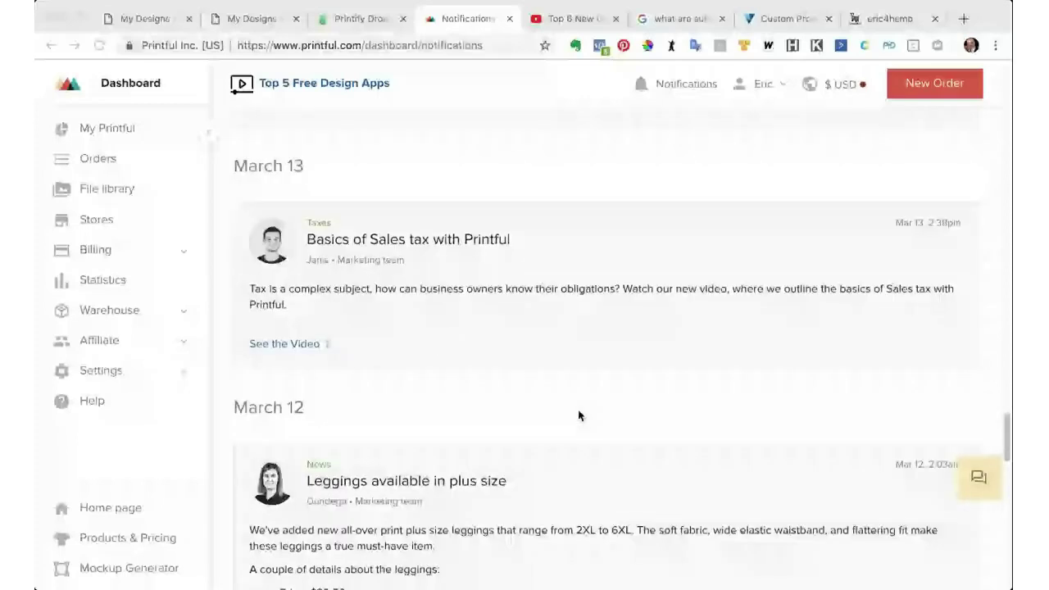
pyautogui.scroll(-5, 578, 416)
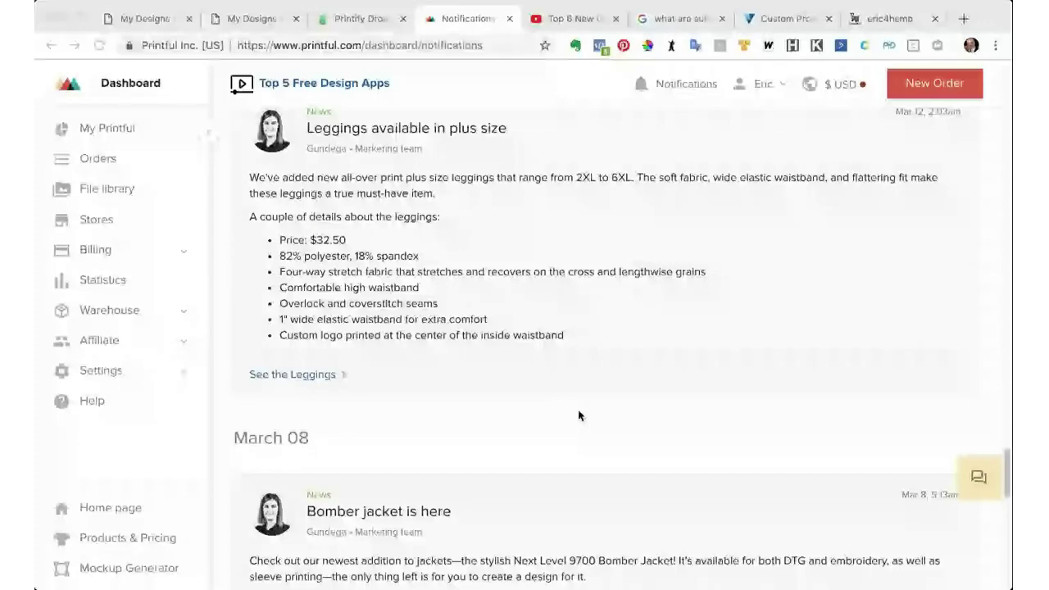
pyautogui.scroll(-6, 578, 415)
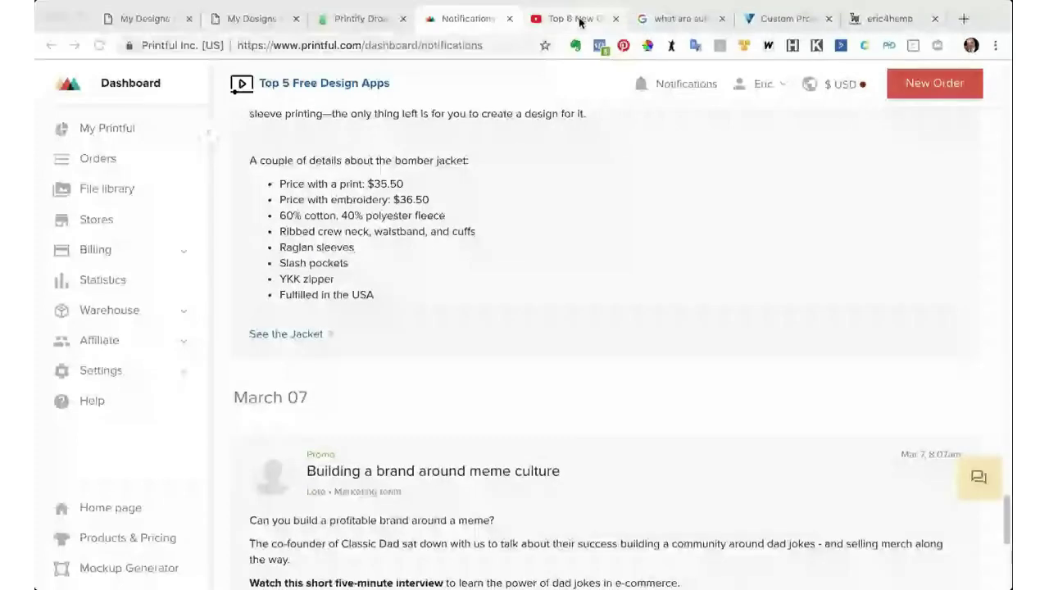
# Step: Switch to the YouTube video on graphic design trends for 2019 and skip ahead to the pink succulent t-shirt at about 7:46
pyautogui.click(573, 18)
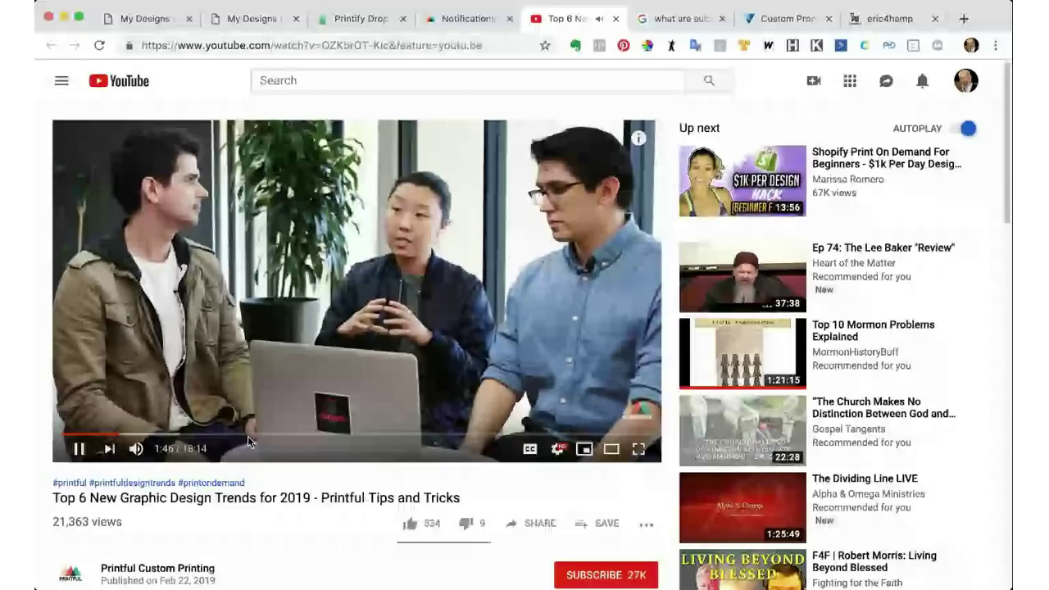
pyautogui.click(248, 434)
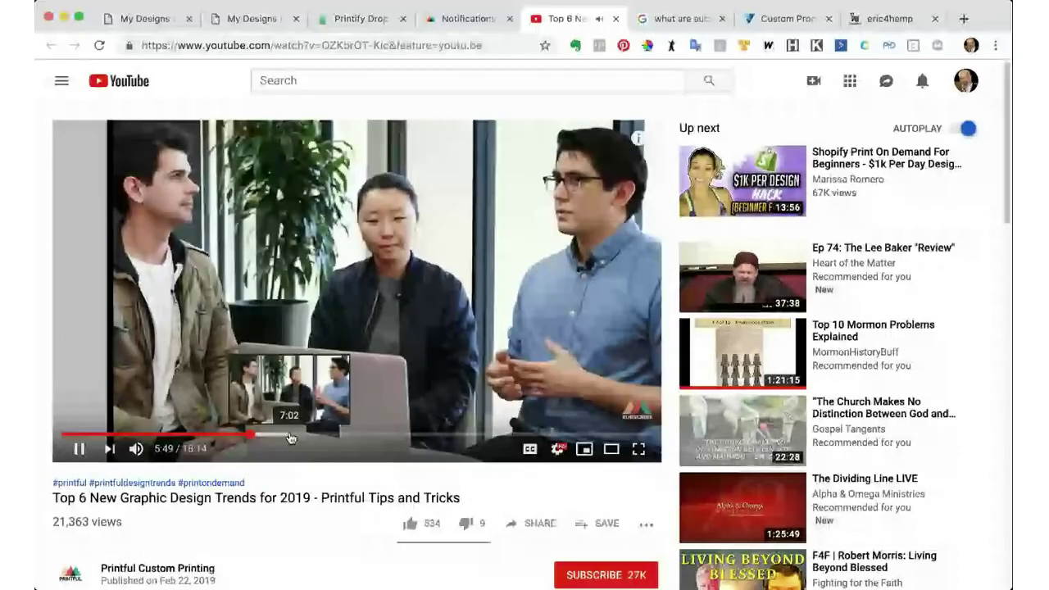
pyautogui.click(289, 435)
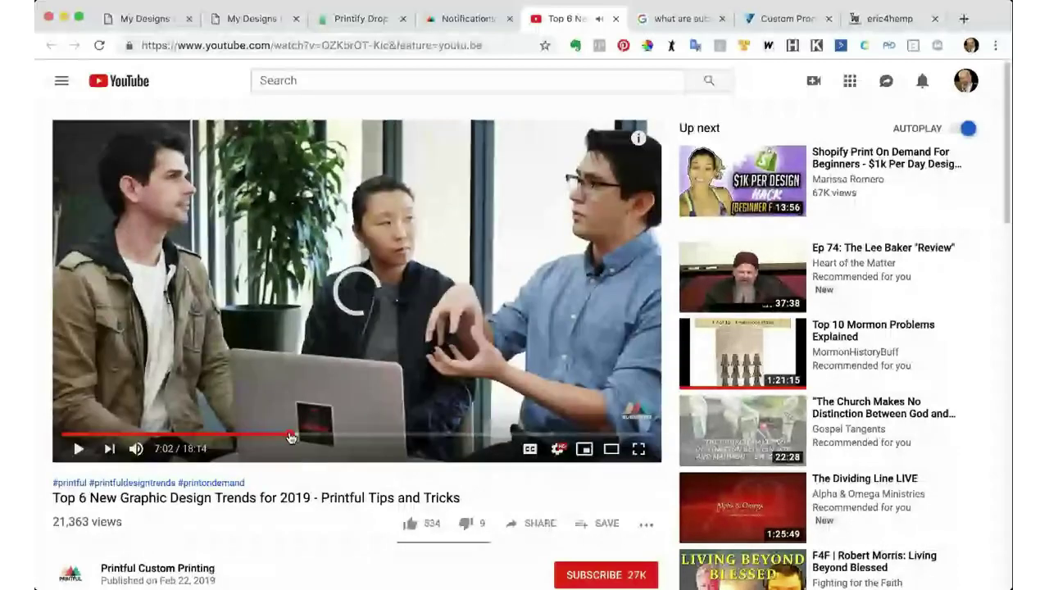
pyautogui.click(299, 435)
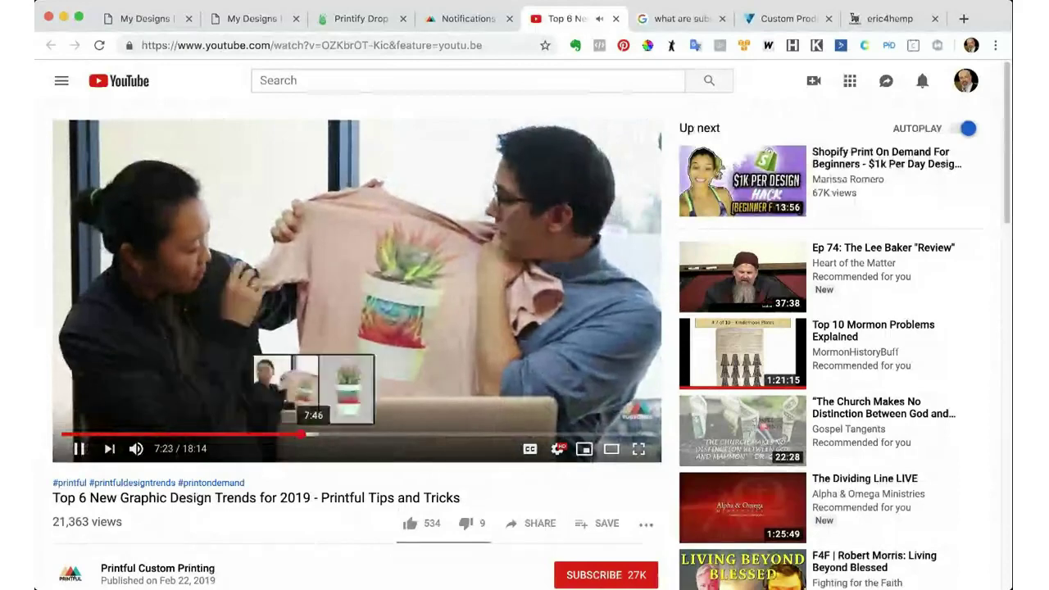
pyautogui.click(312, 435)
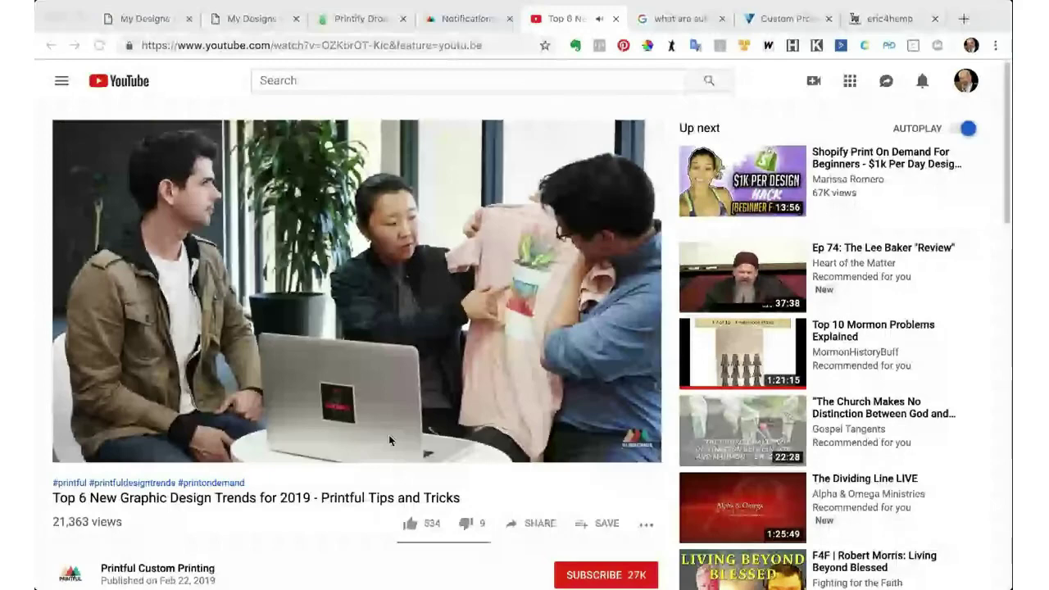
# Step: Skip the design trends video ahead to about 11:43, view the illustrated example and pause playback
pyautogui.press('super+l')
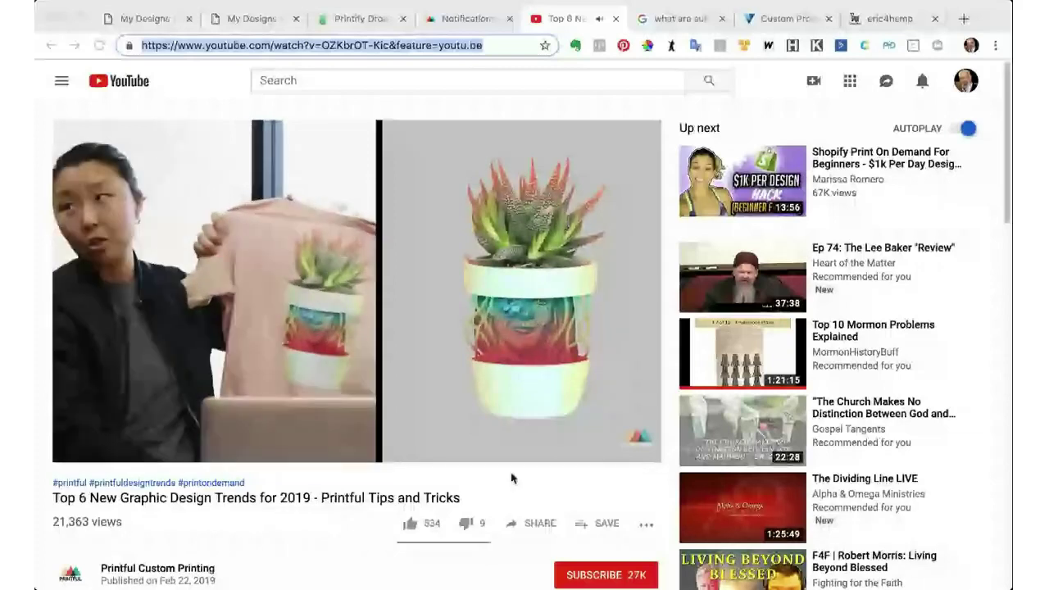
pyautogui.click(442, 440)
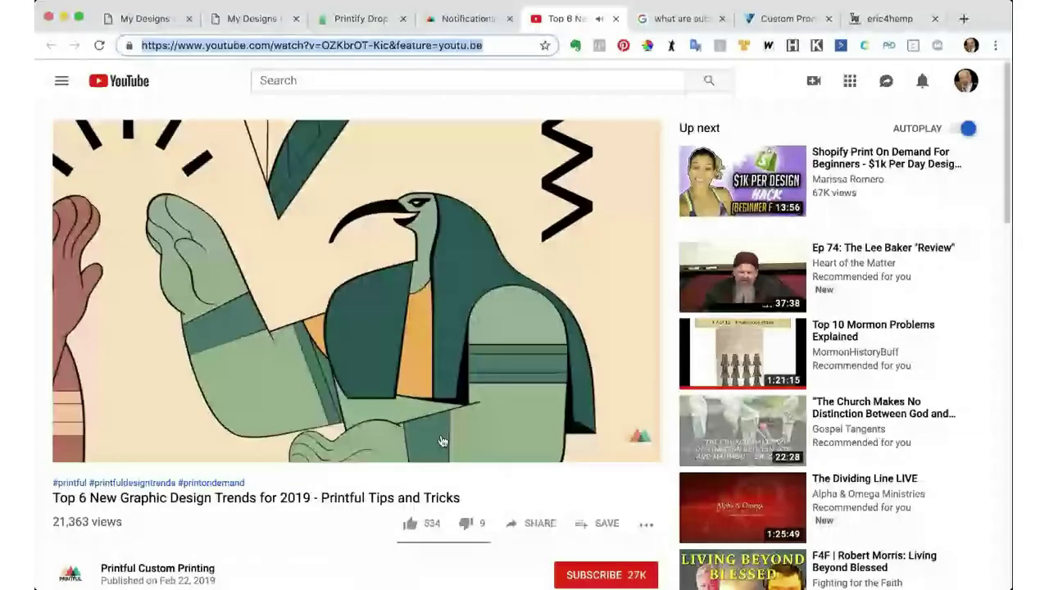
pyautogui.click(441, 437)
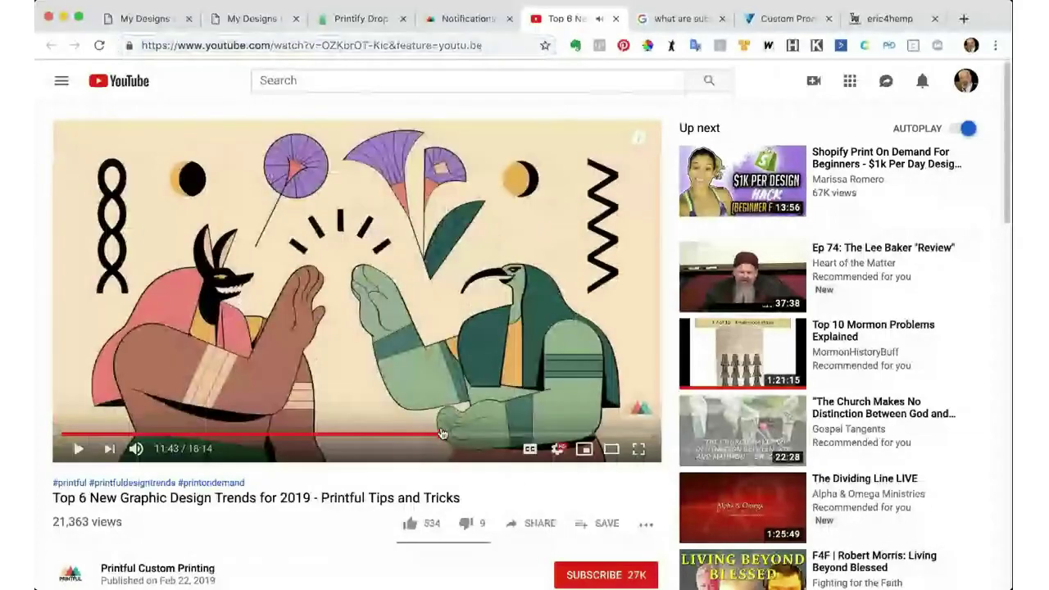
pyautogui.click(361, 333)
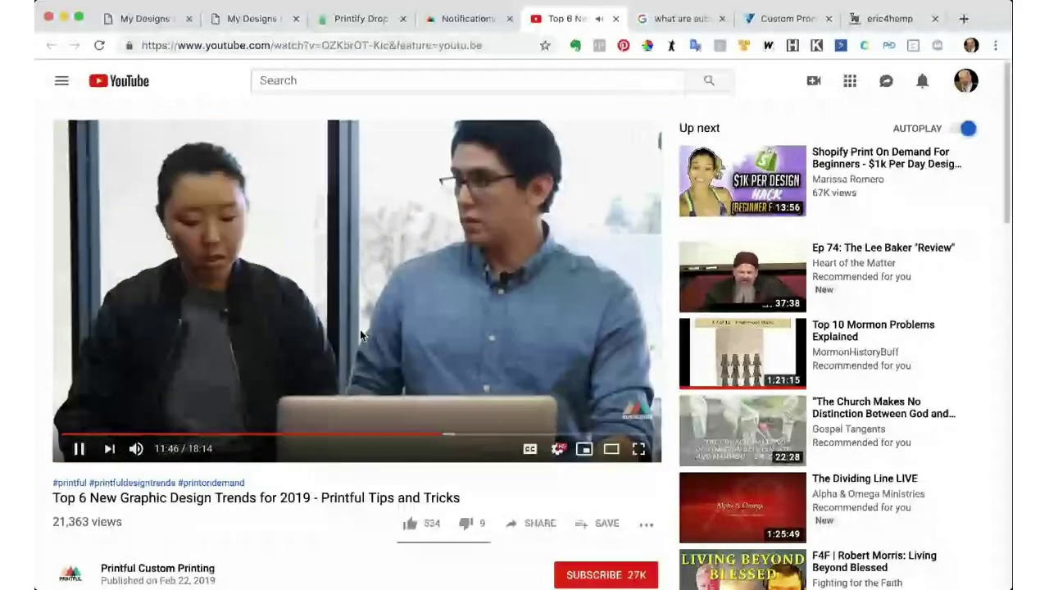
pyautogui.moveTo(81, 450)
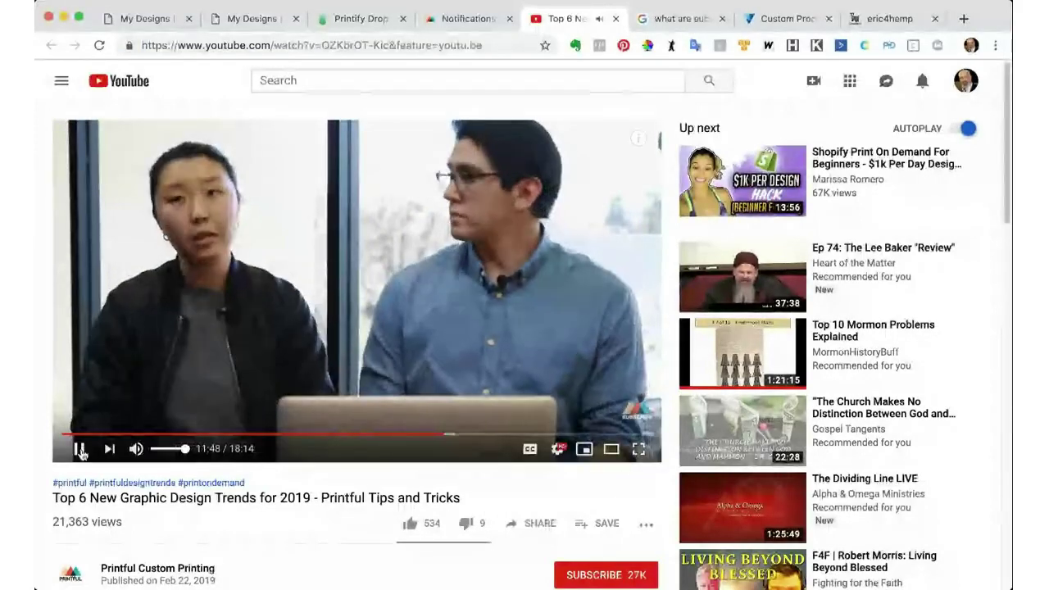
# Step: Switch back to Printful, open the file library and browse the in-house designers' sample patterns, from pop art and animal prints to watercolors
pyautogui.click(464, 20)
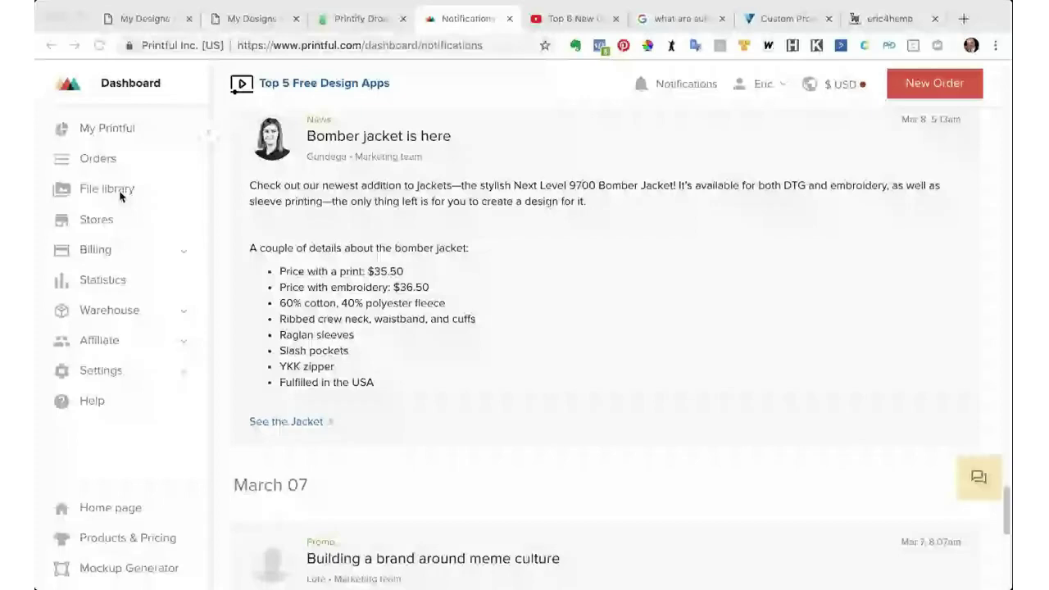
pyautogui.click(115, 193)
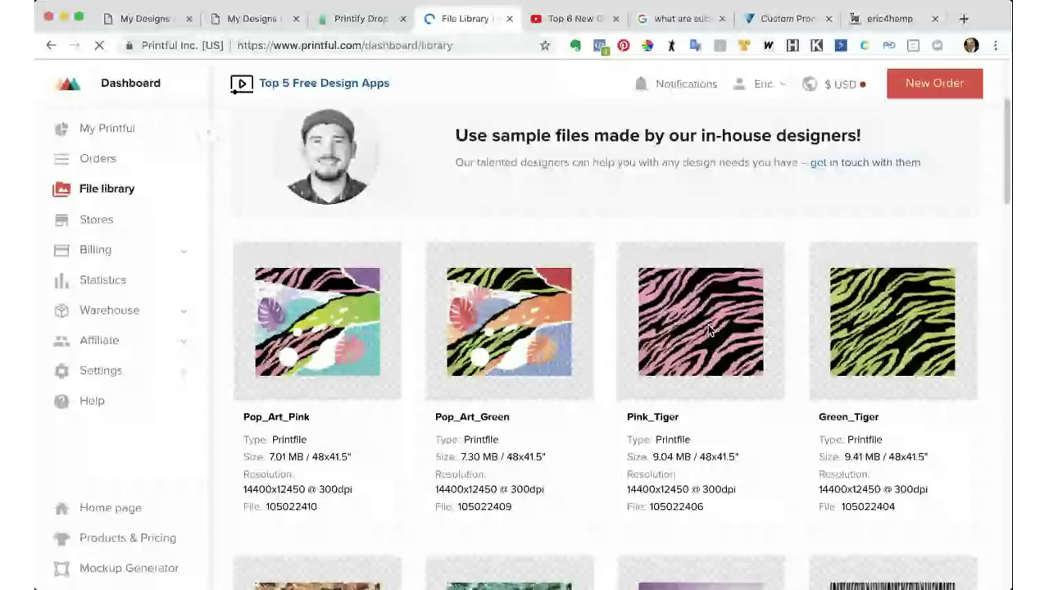
pyautogui.scroll(-4, 710, 330)
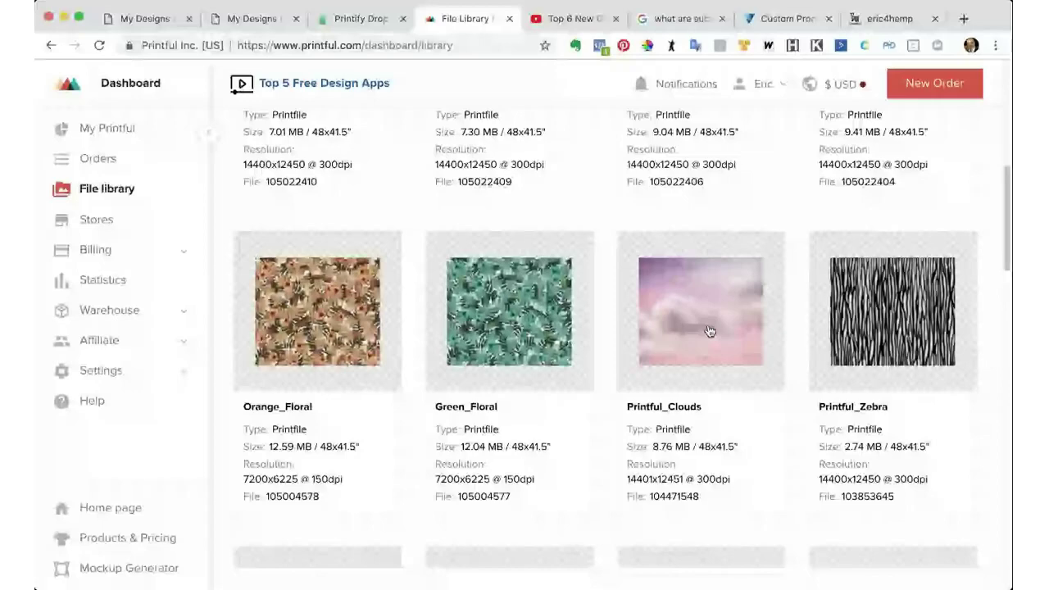
pyautogui.scroll(-3, 709, 330)
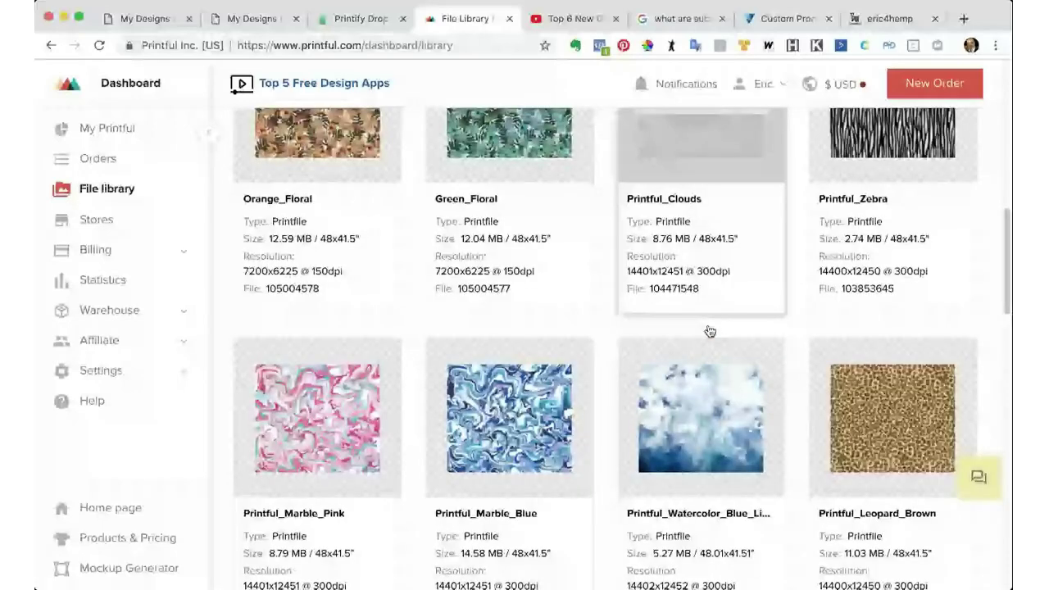
pyautogui.scroll(-3, 709, 331)
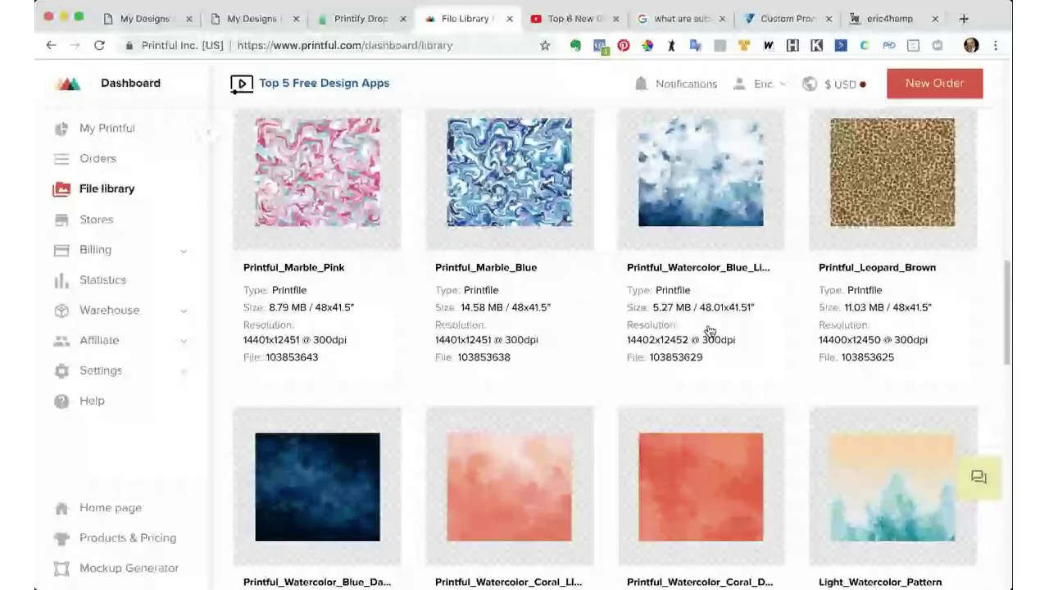
pyautogui.scroll(-2, 709, 330)
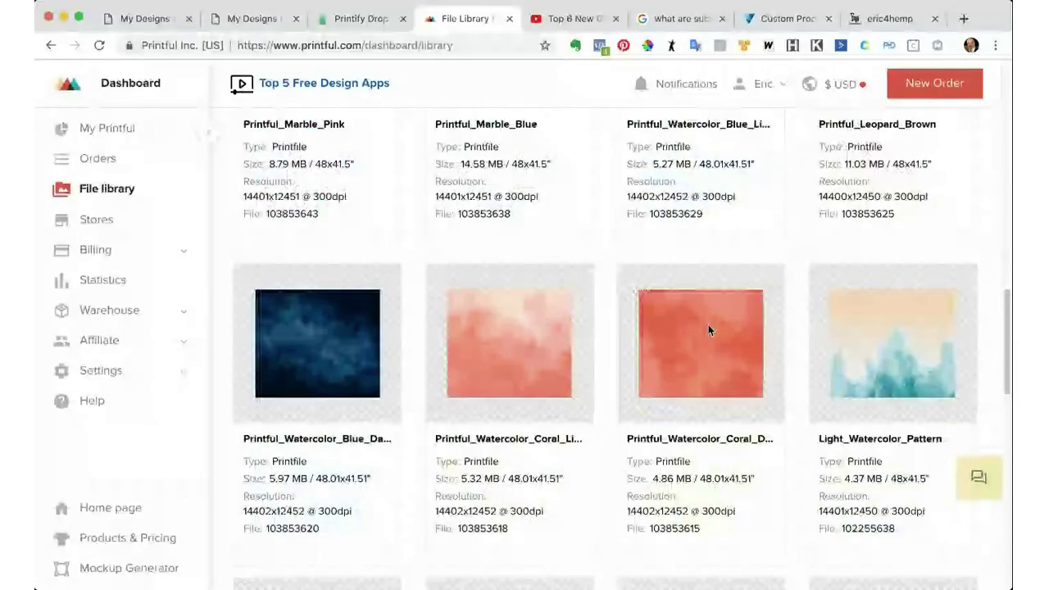
pyautogui.moveTo(709, 332)
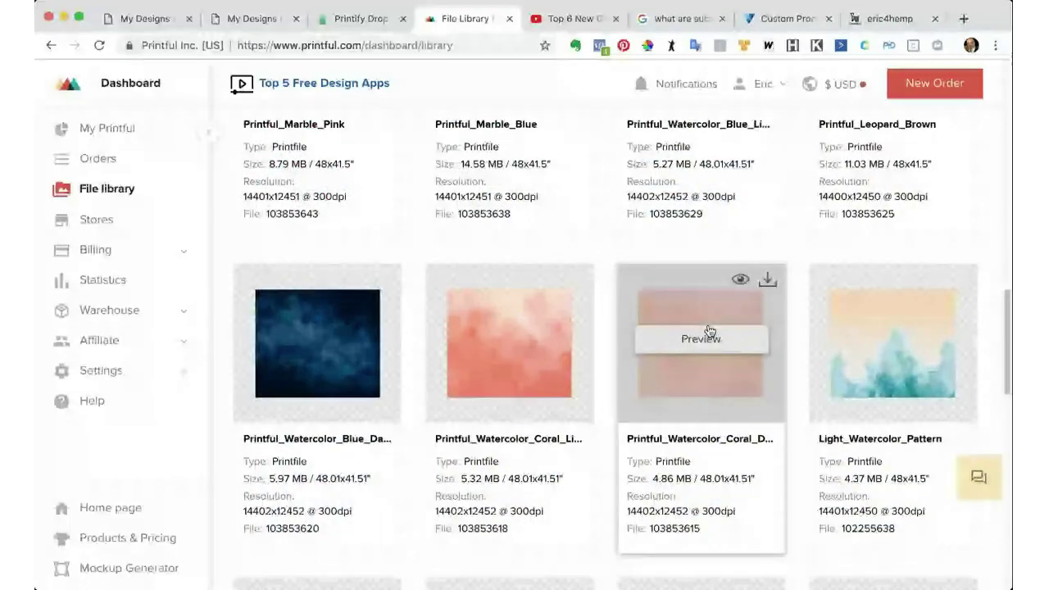
# Step: Find the Printful_flame embroidery design among the sample files and download it
pyautogui.scroll(-1, 709, 330)
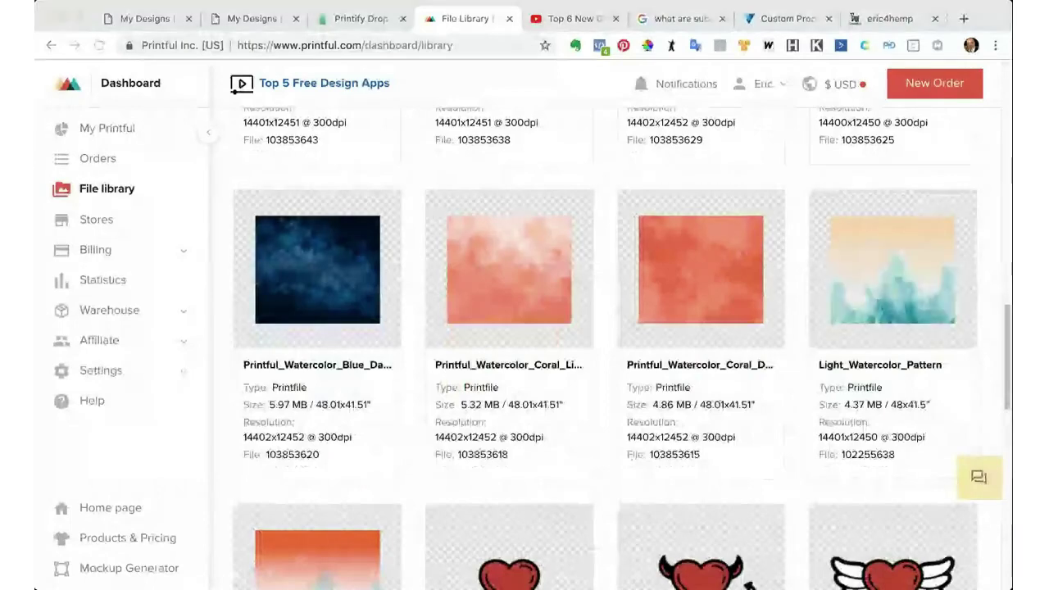
pyautogui.scroll(-1, 785, 341)
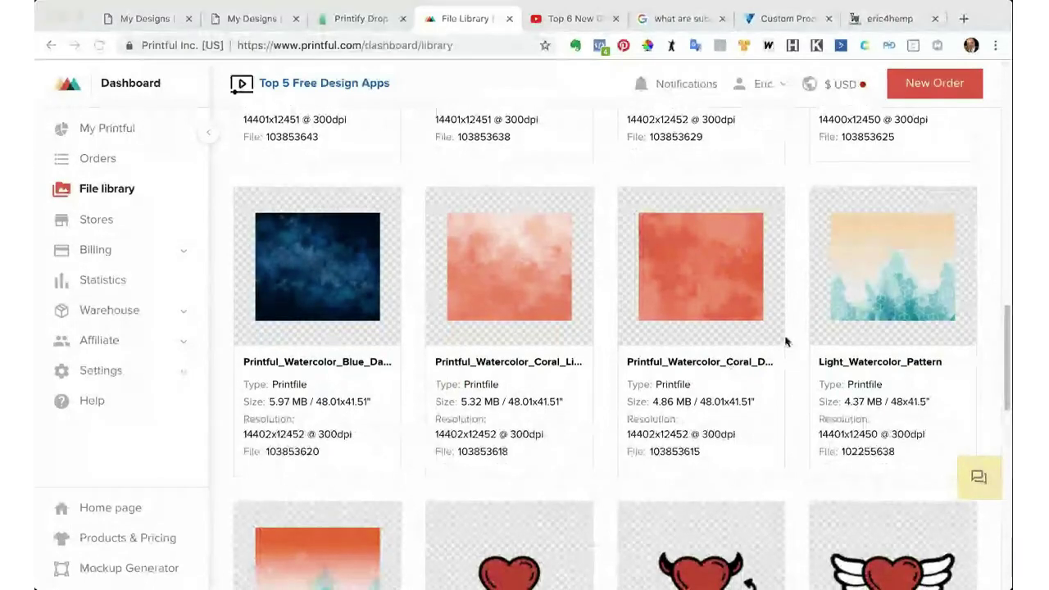
pyautogui.scroll(-6, 877, 319)
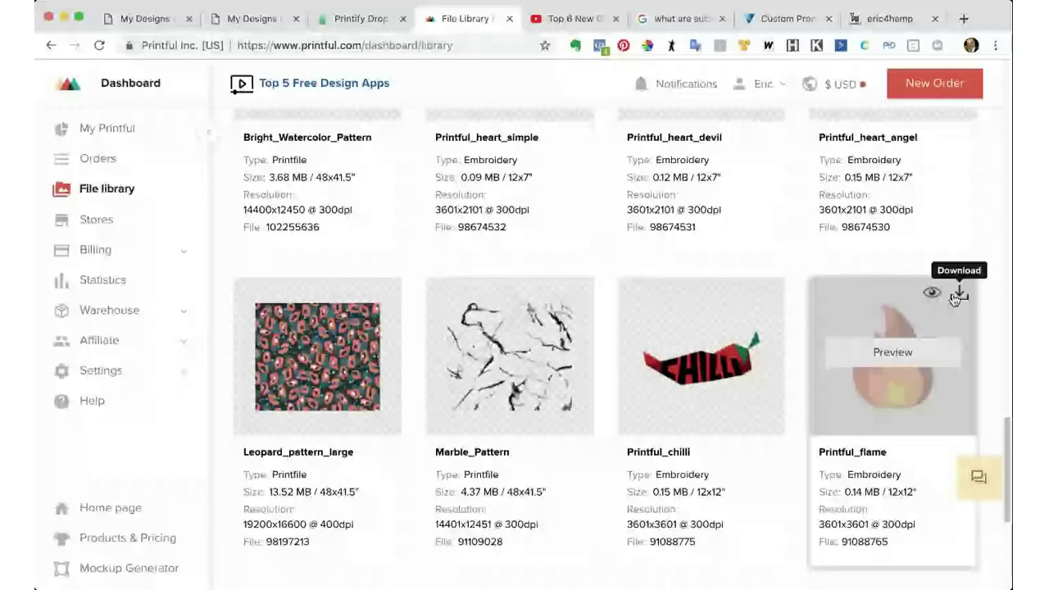
pyautogui.click(957, 295)
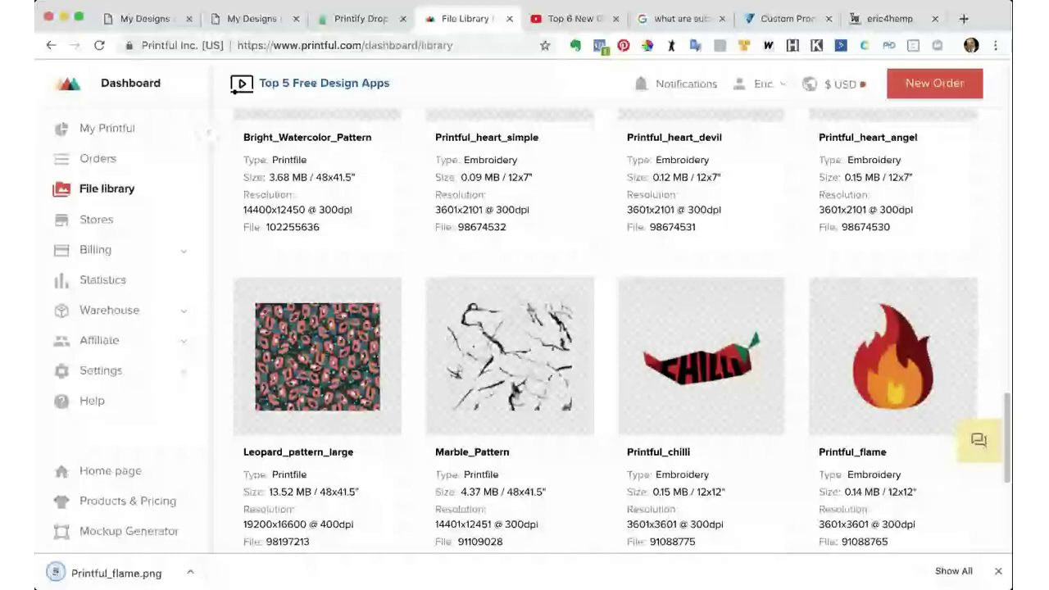
# Step: Open page 2 of the sample files and view its designs, such as the lemon, cactus, Nice Shirt and flag artwork
pyautogui.scroll(-3, 587, 490)
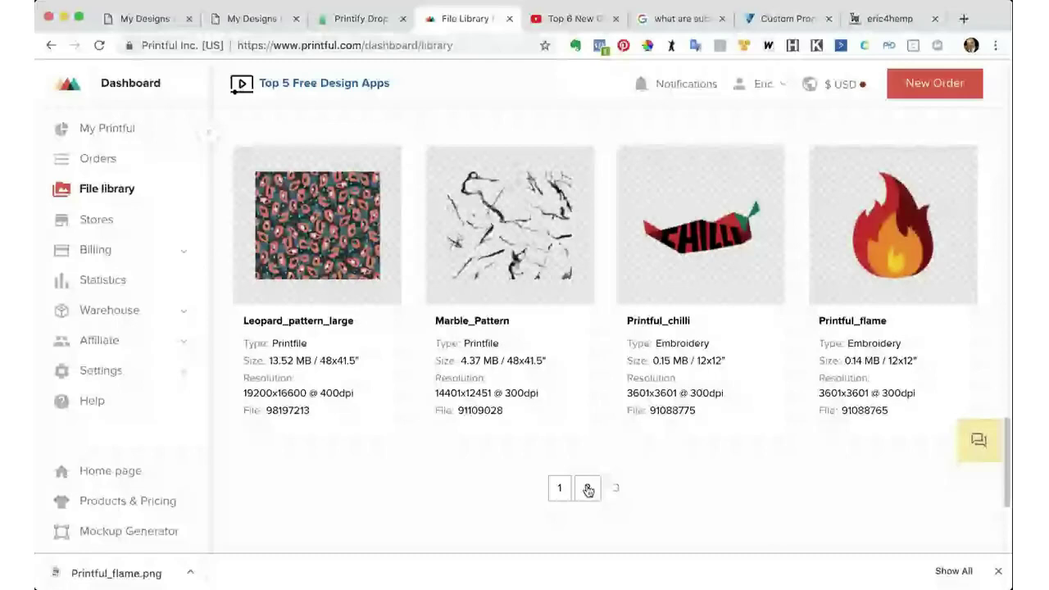
pyautogui.click(587, 490)
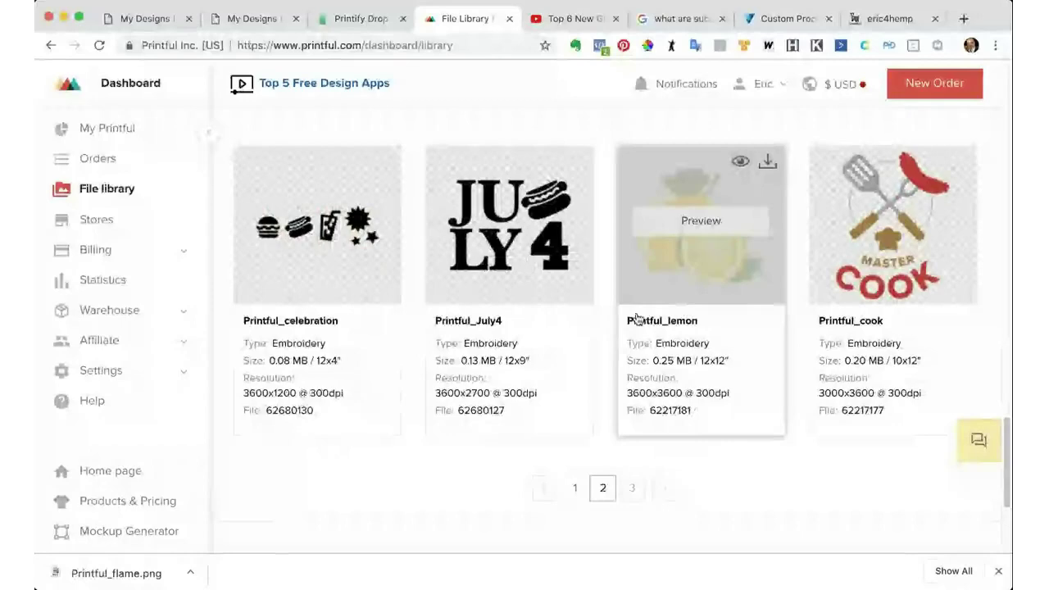
pyautogui.scroll(-3, 637, 318)
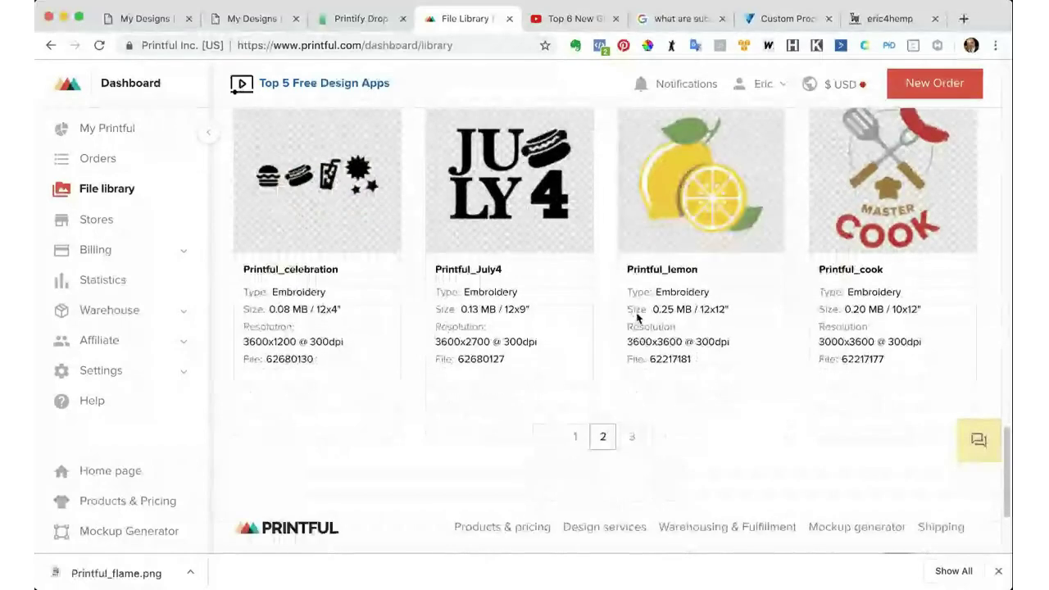
pyautogui.scroll(5, 637, 318)
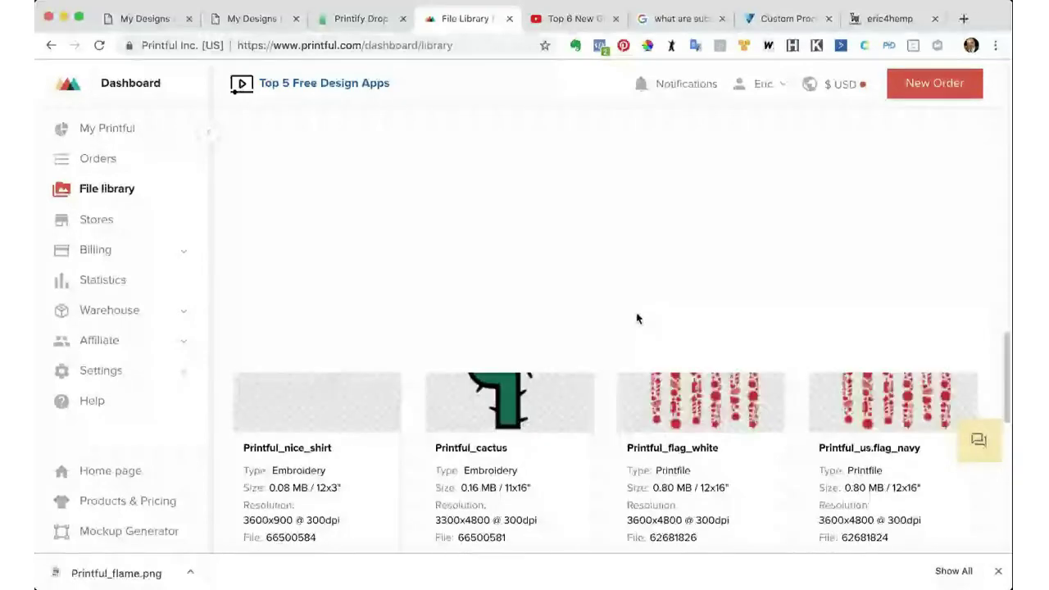
pyautogui.scroll(-2, 636, 318)
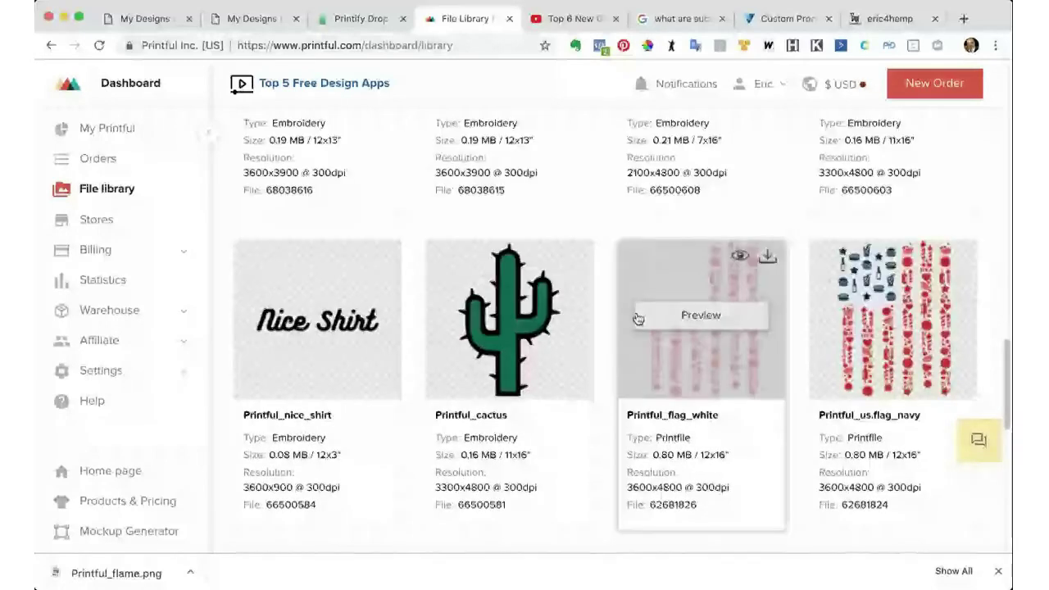
pyautogui.scroll(-1, 637, 319)
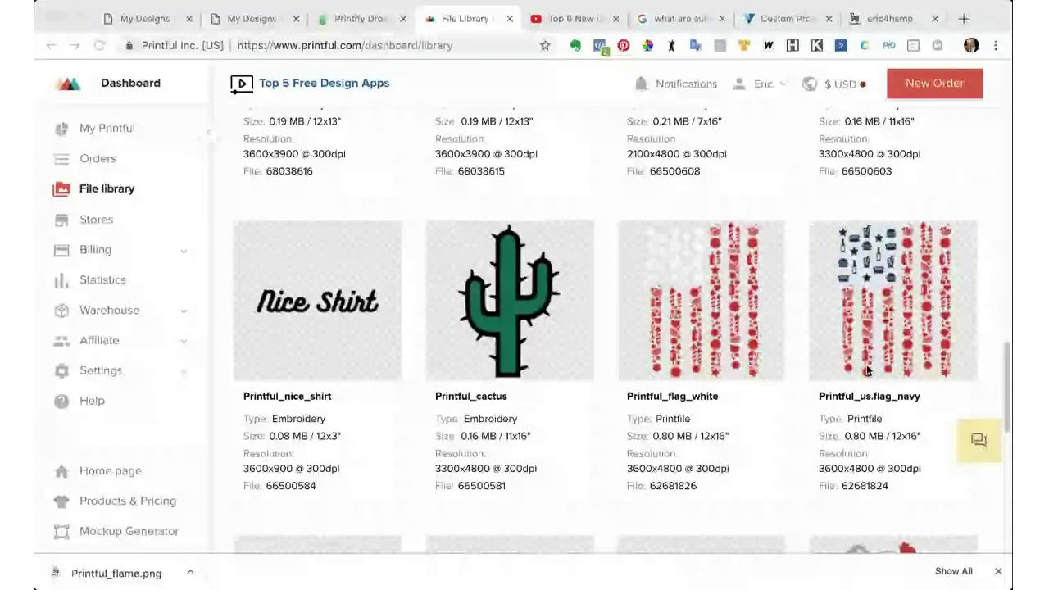
# Step: Switch to the Youzign design and open the image upload screen
pyautogui.click(141, 20)
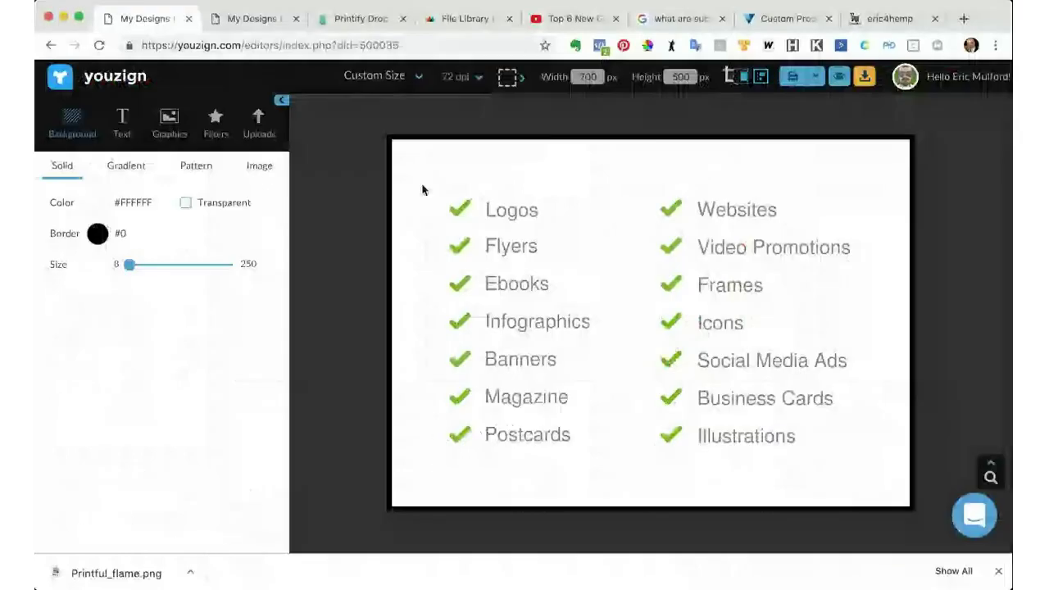
pyautogui.click(258, 131)
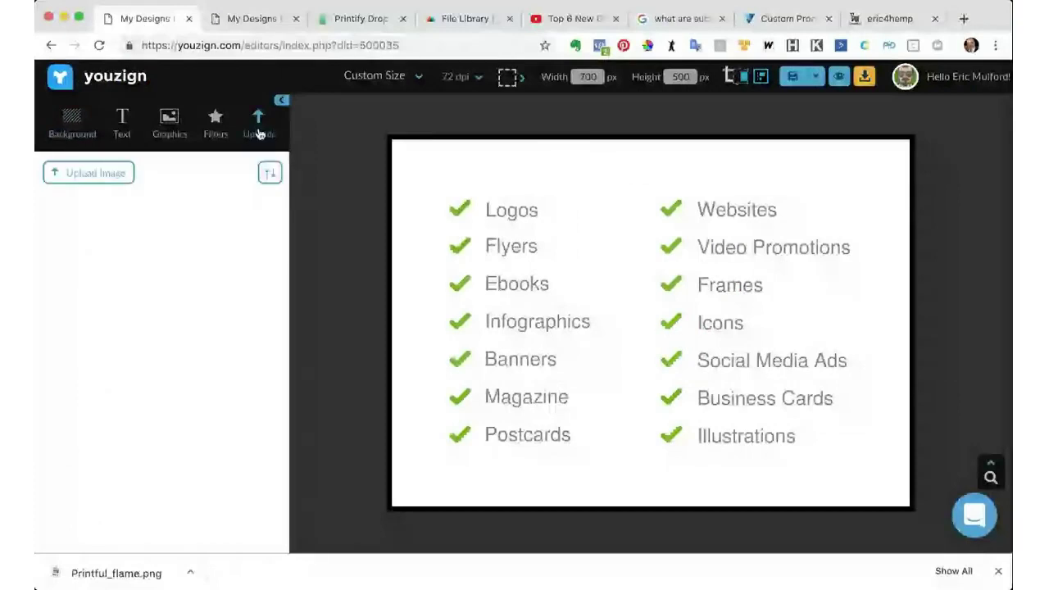
pyautogui.click(260, 133)
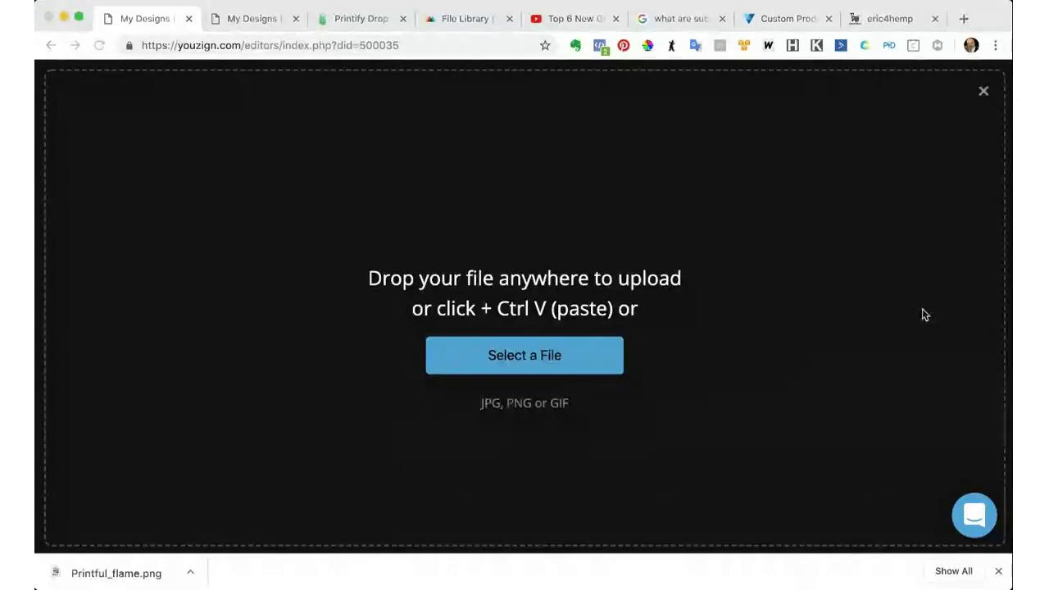
# Step: Open resizeimage.net in a new browser tab and upload Printful_flame.png to it
pyautogui.click(963, 20)
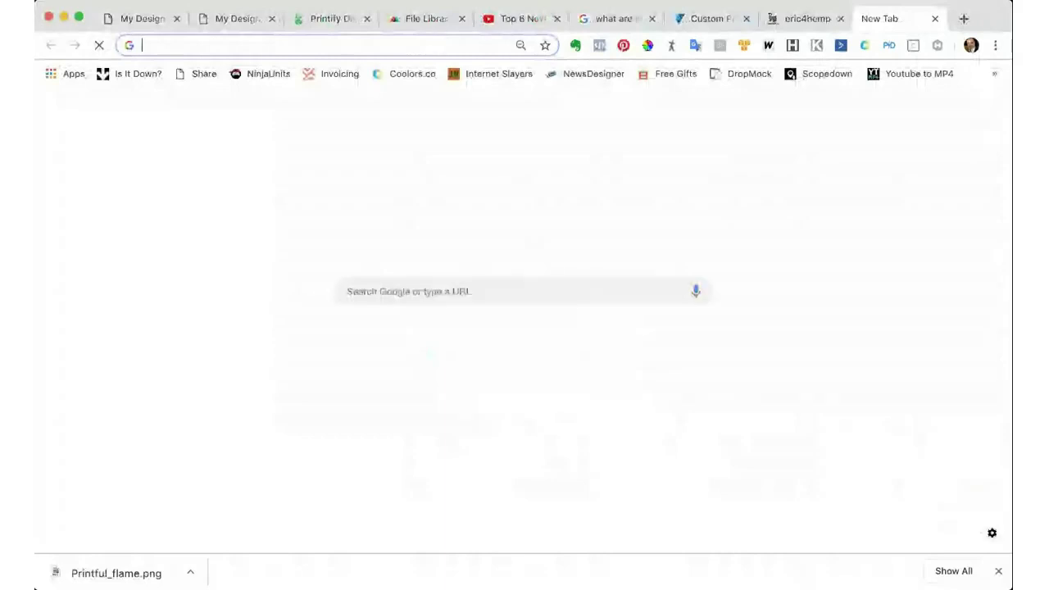
pyautogui.write('res')
pyautogui.press('Return')
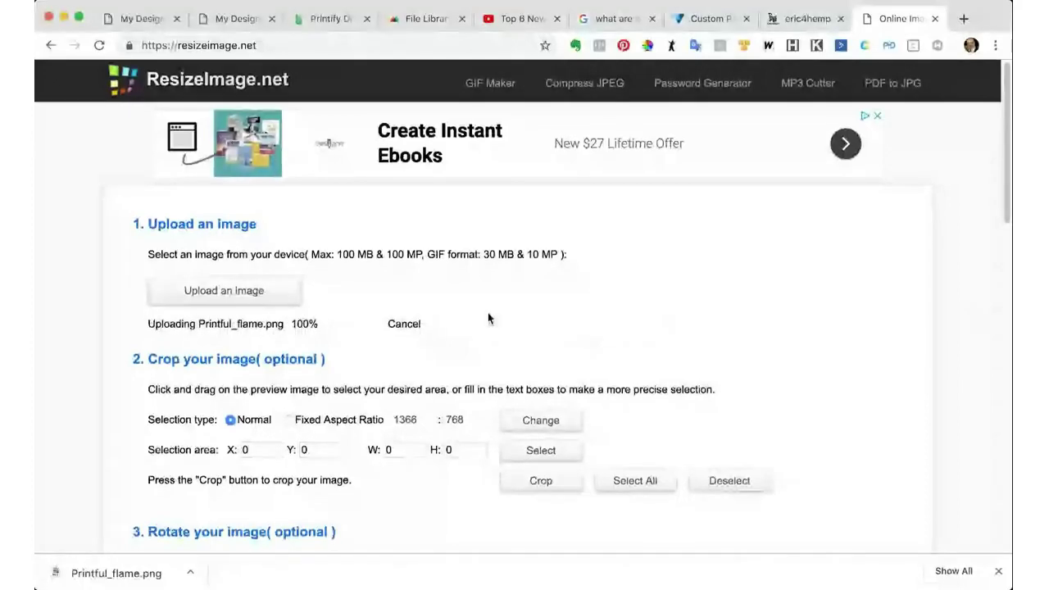
# Step: Set the flame image's resize percentage to 50%, giving 1801 x 1801 px with the aspect ratio kept
pyautogui.scroll(-5, 489, 316)
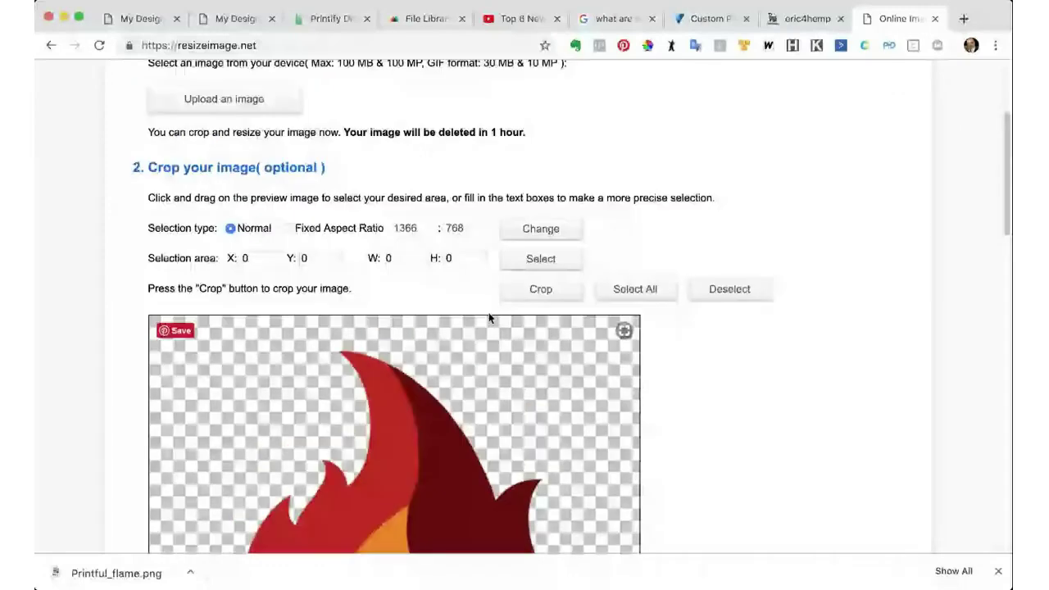
pyautogui.scroll(-3, 489, 316)
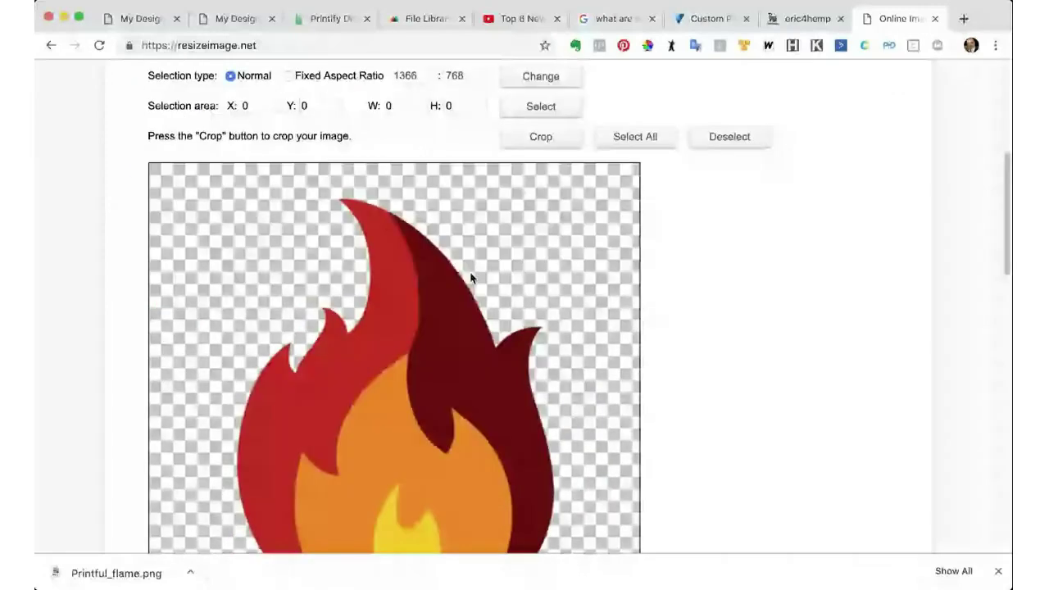
pyautogui.scroll(-7, 471, 278)
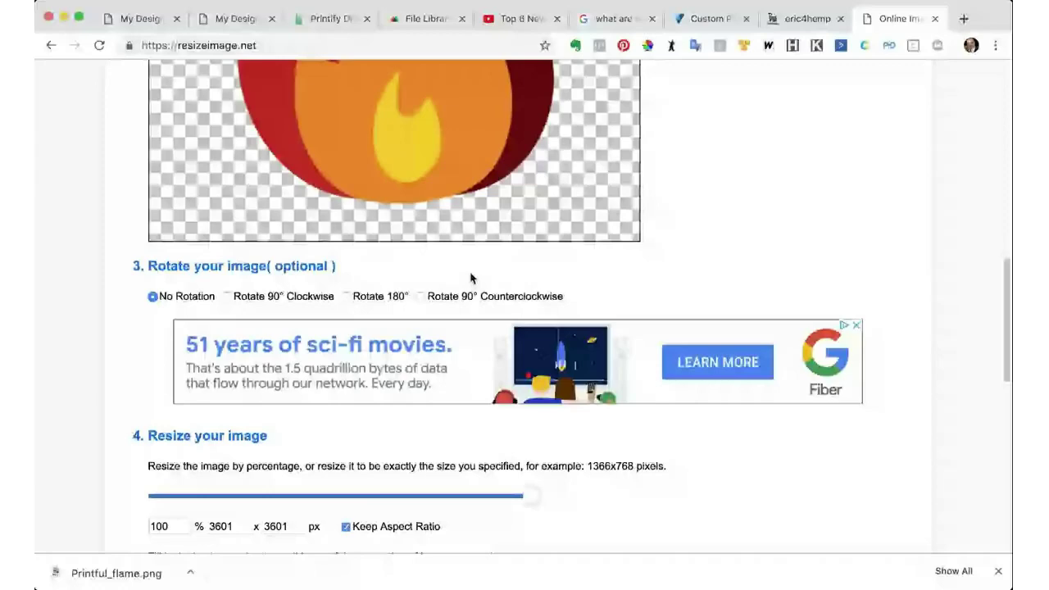
pyautogui.scroll(-1, 459, 415)
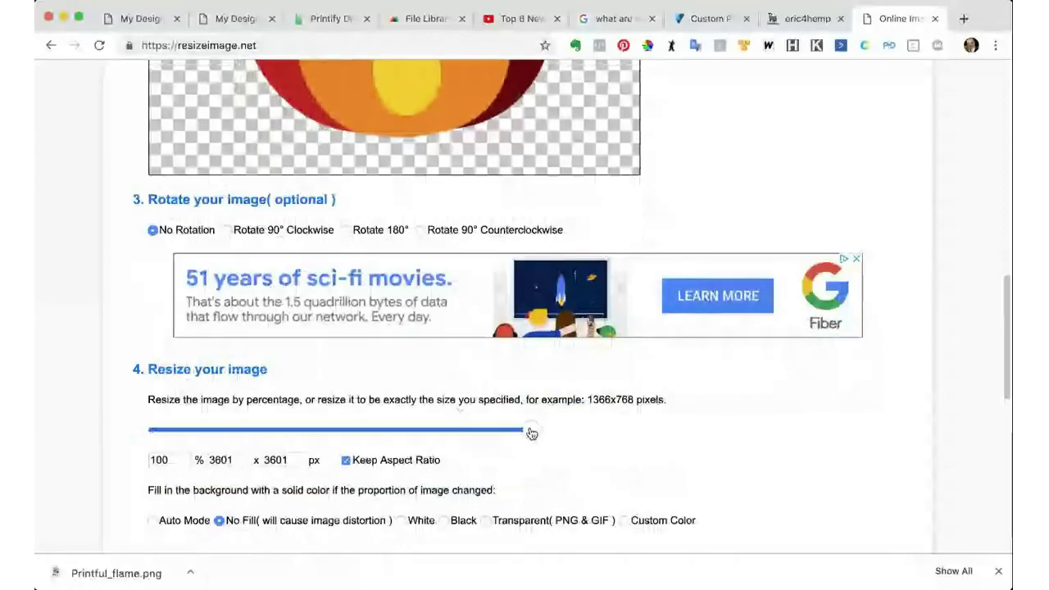
pyautogui.moveTo(529, 429); pyautogui.dragTo(343, 426)
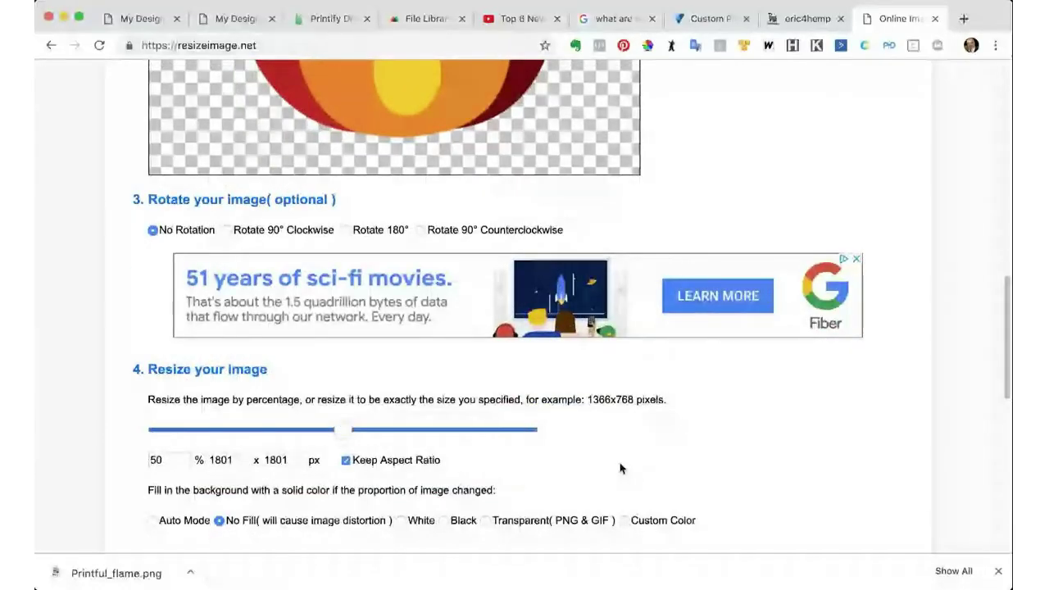
# Step: Return to Youzign, upload the resized flame PNG to the design and move it up and to the right on the canvas
pyautogui.press('super+1')
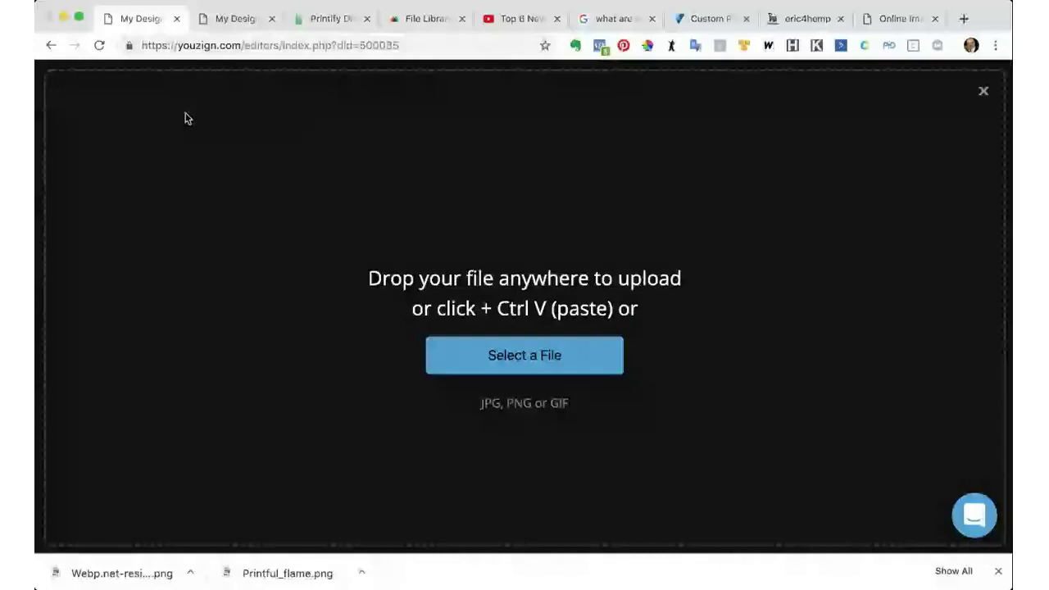
pyautogui.moveTo(967, 309); pyautogui.dragTo(1028, 310)
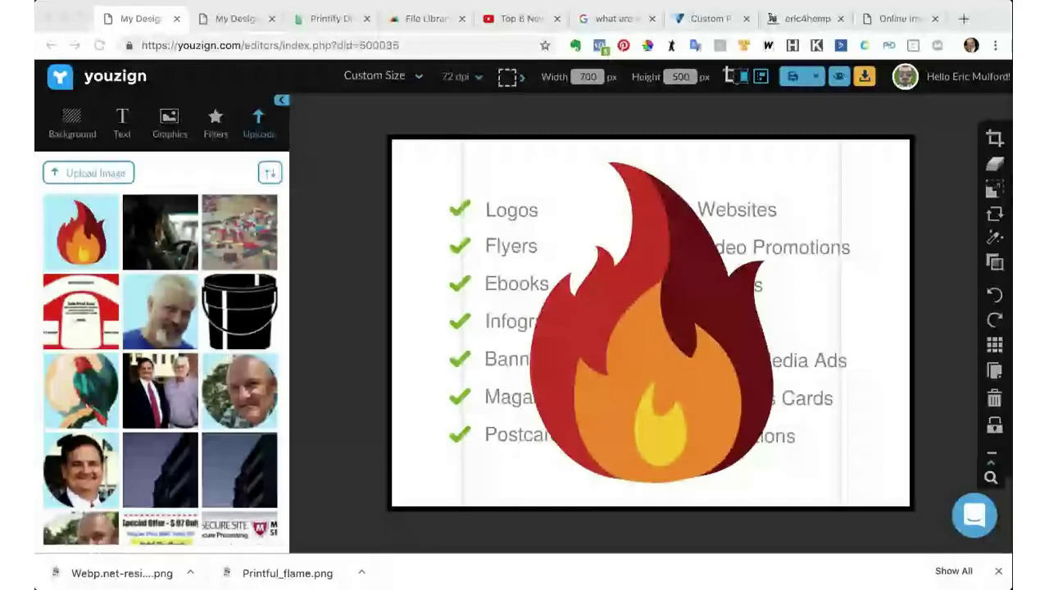
pyautogui.click(712, 361)
pyautogui.moveTo(660, 335); pyautogui.dragTo(716, 312)
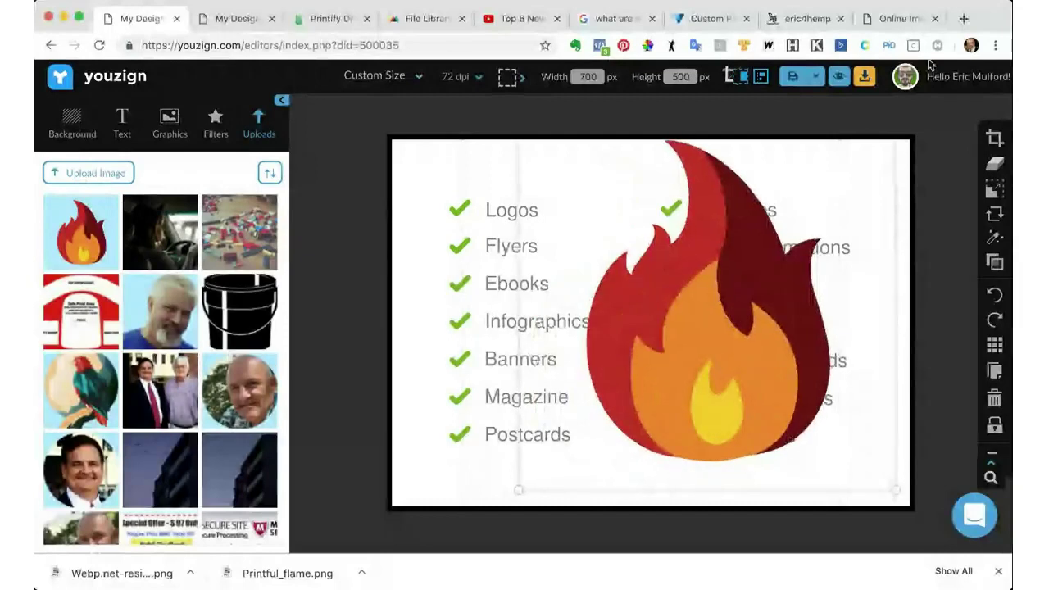
# Step: Leave the current design for My Designs and start a new Teespring Shirt design without loading the unsaved work
pyautogui.moveTo(967, 77)
pyautogui.click(960, 115)
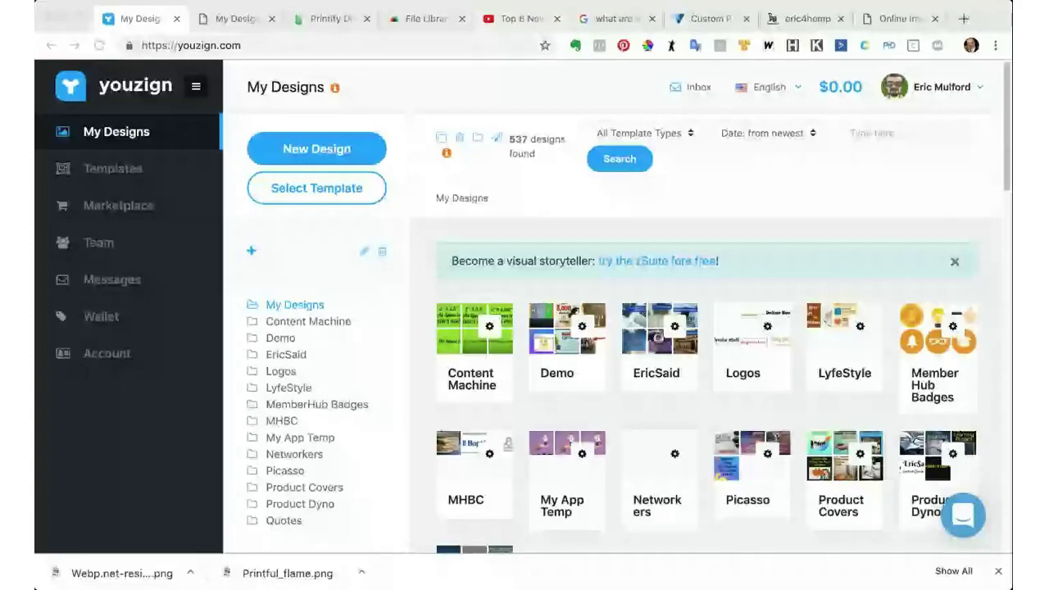
pyautogui.click(515, 18)
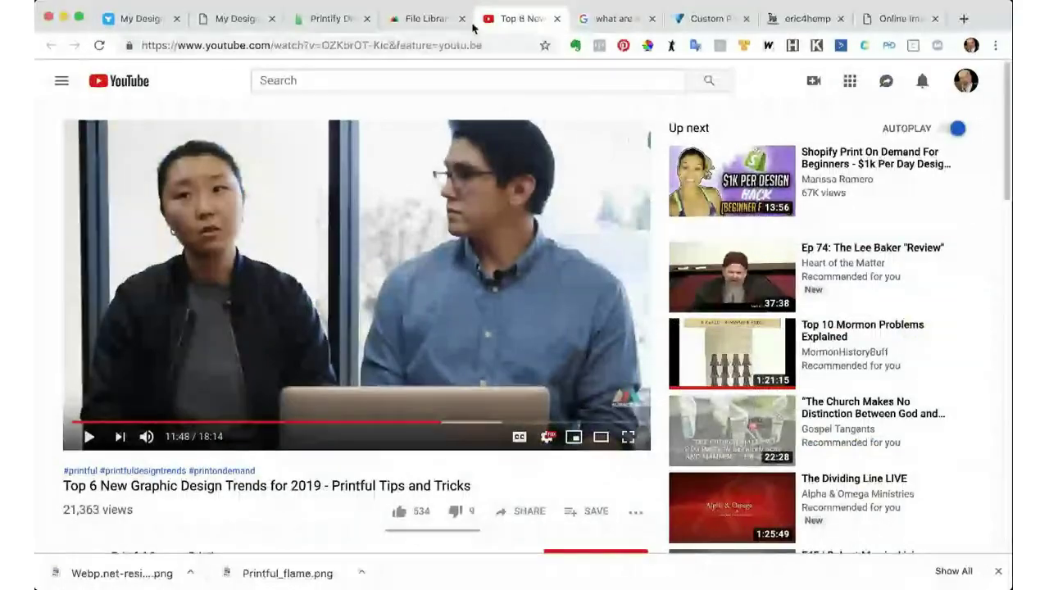
pyautogui.click(139, 18)
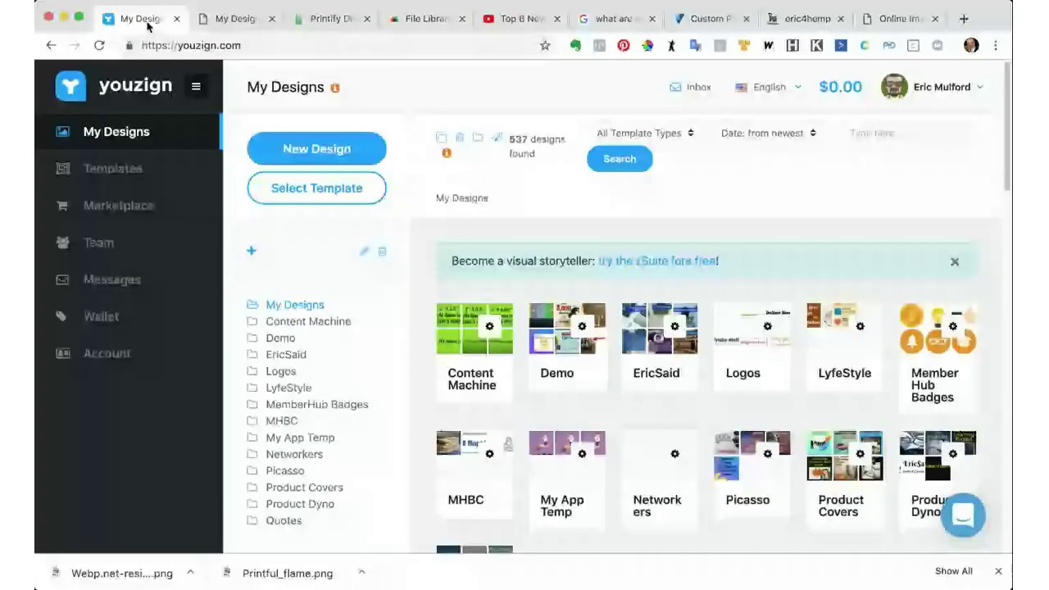
pyautogui.click(304, 151)
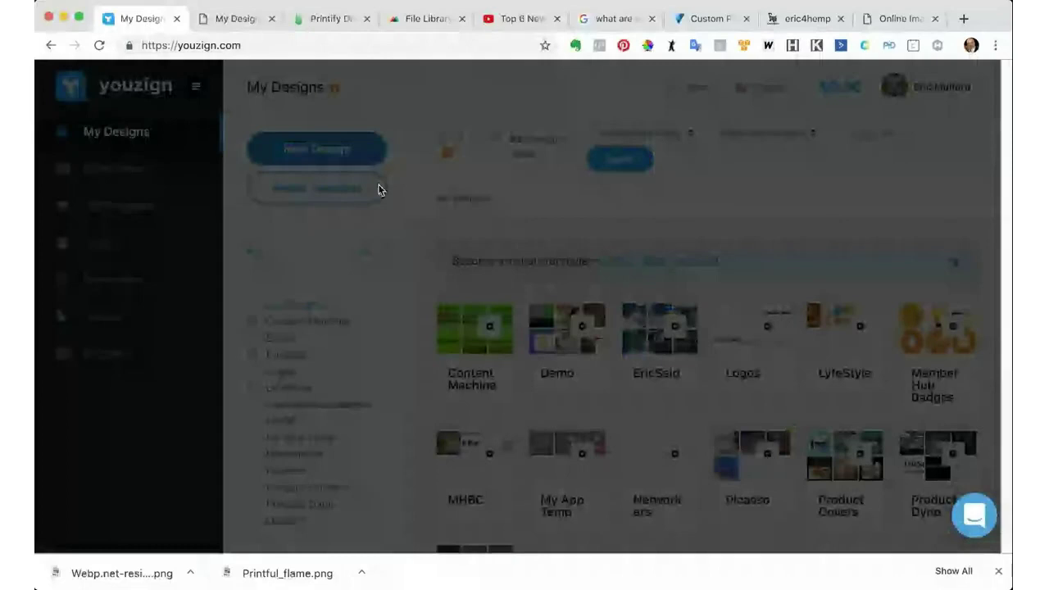
pyautogui.scroll(-5, 460, 297)
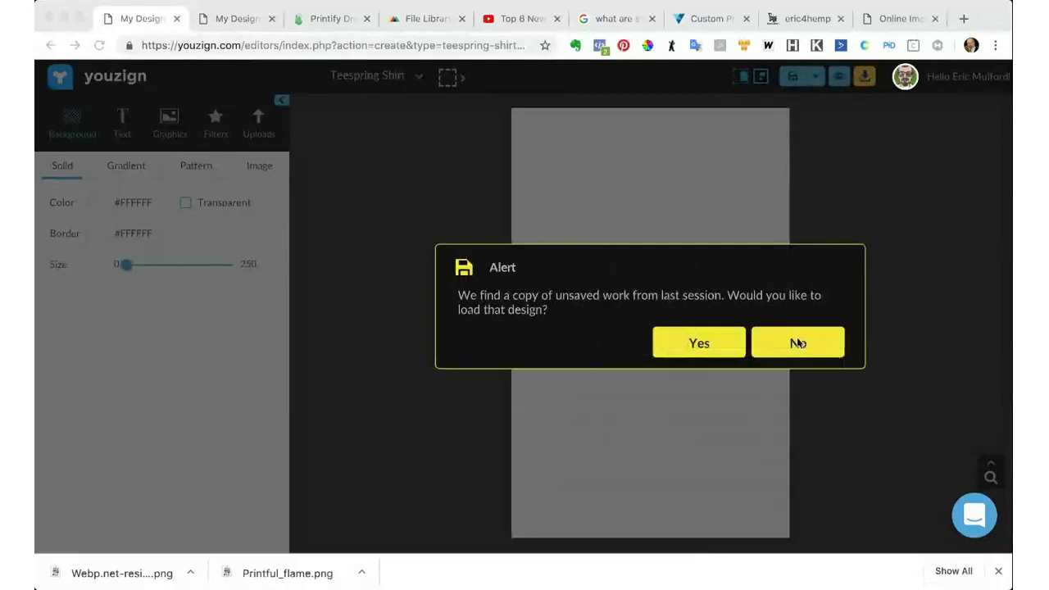
pyautogui.click(800, 340)
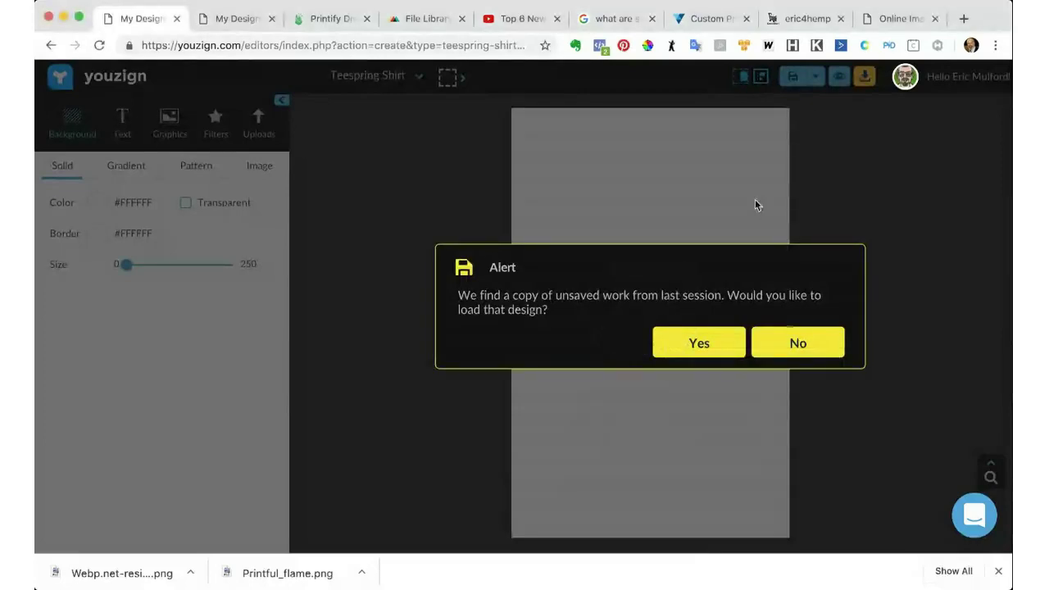
pyautogui.click(791, 334)
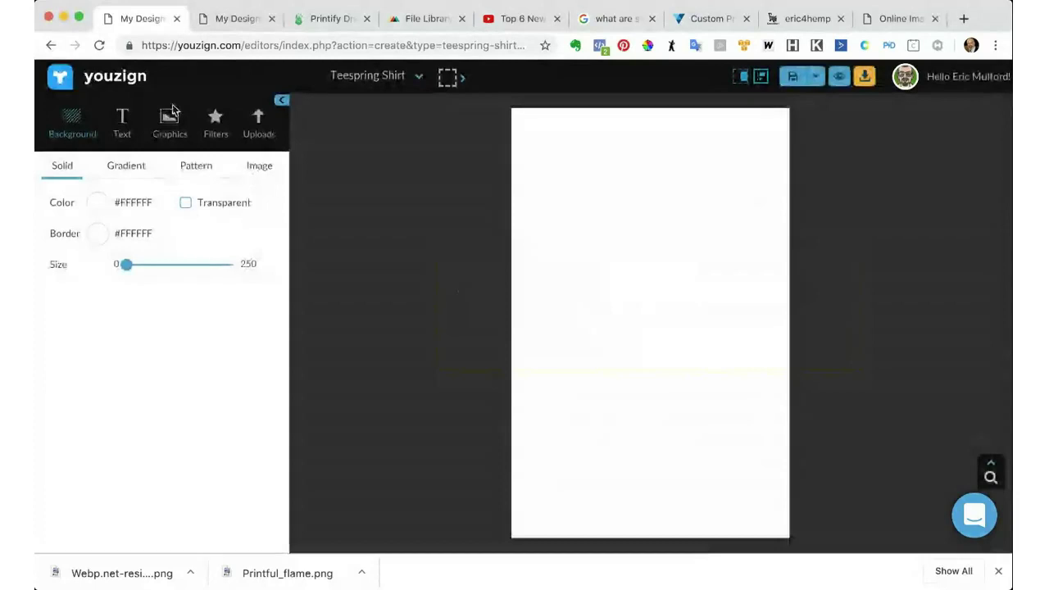
# Step: Add the uploaded flame artwork to the blank shirt design and deselect it
pyautogui.click(260, 135)
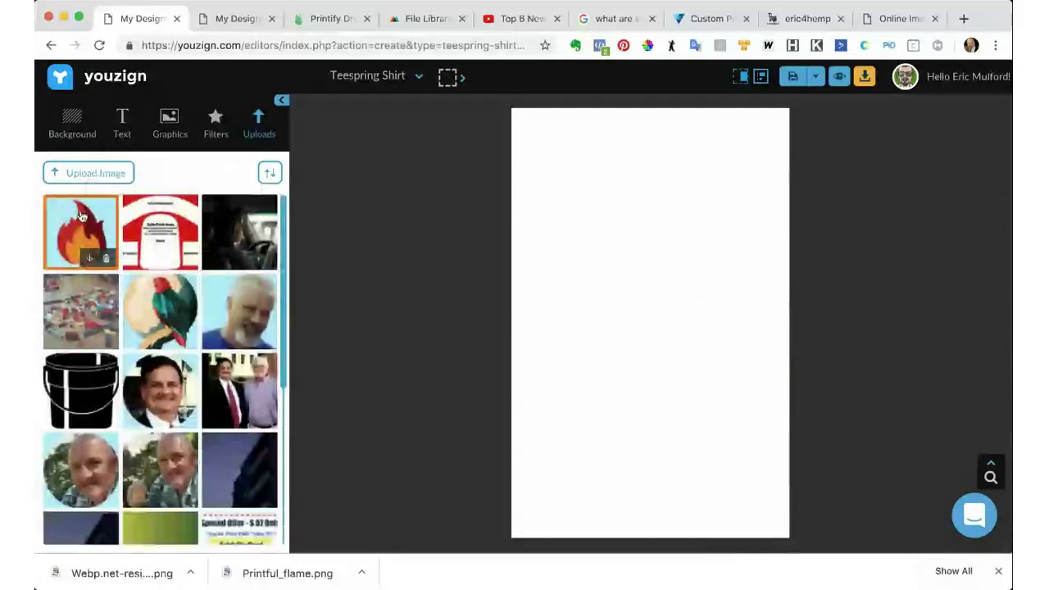
pyautogui.click(81, 217)
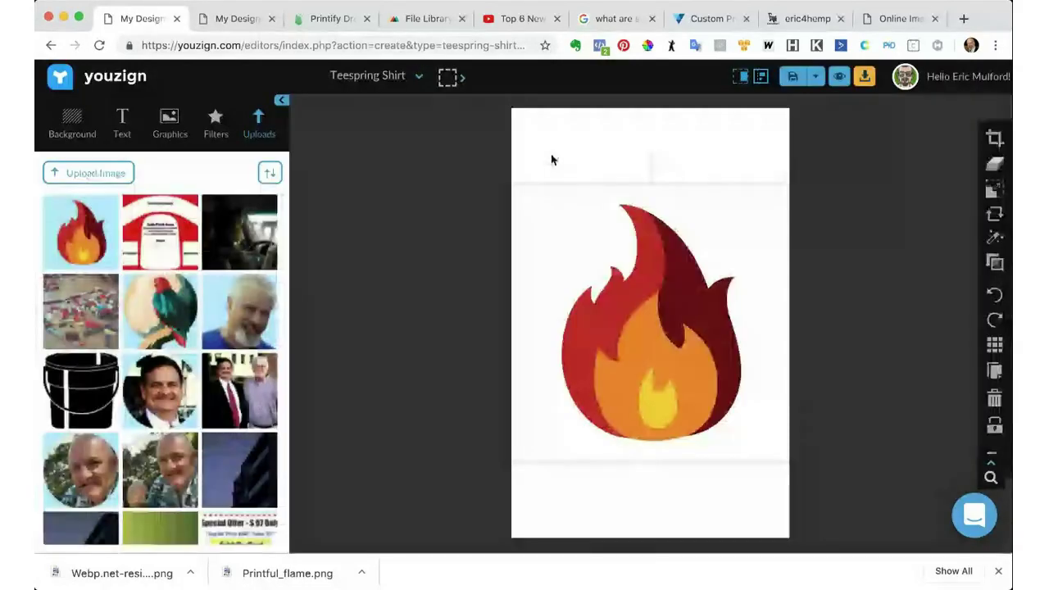
pyautogui.click(559, 148)
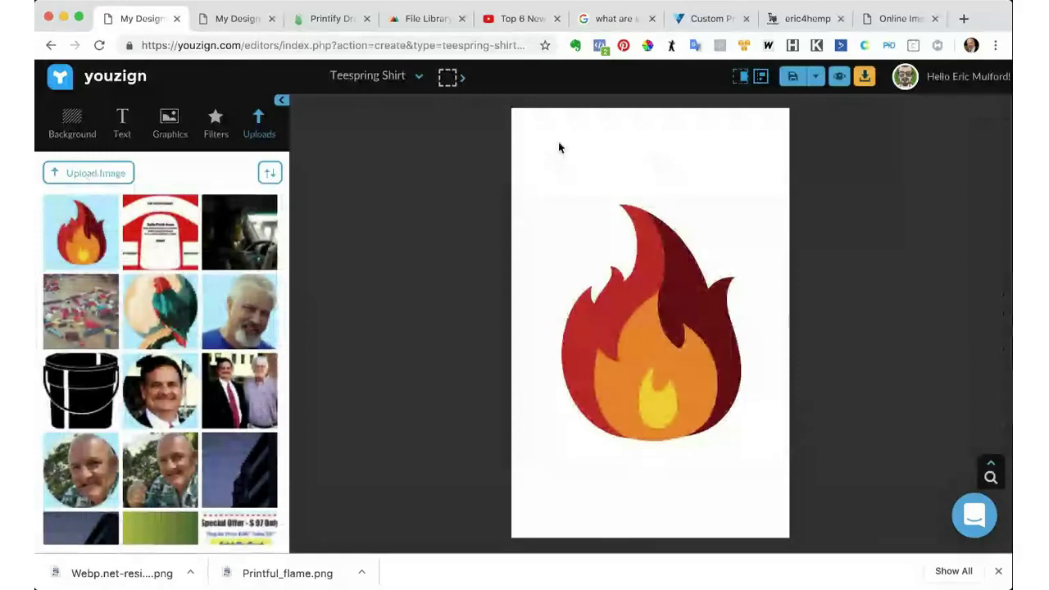
# Step: Make the shirt design's background transparent and rotate the flame slightly clockwise
pyautogui.click(618, 320)
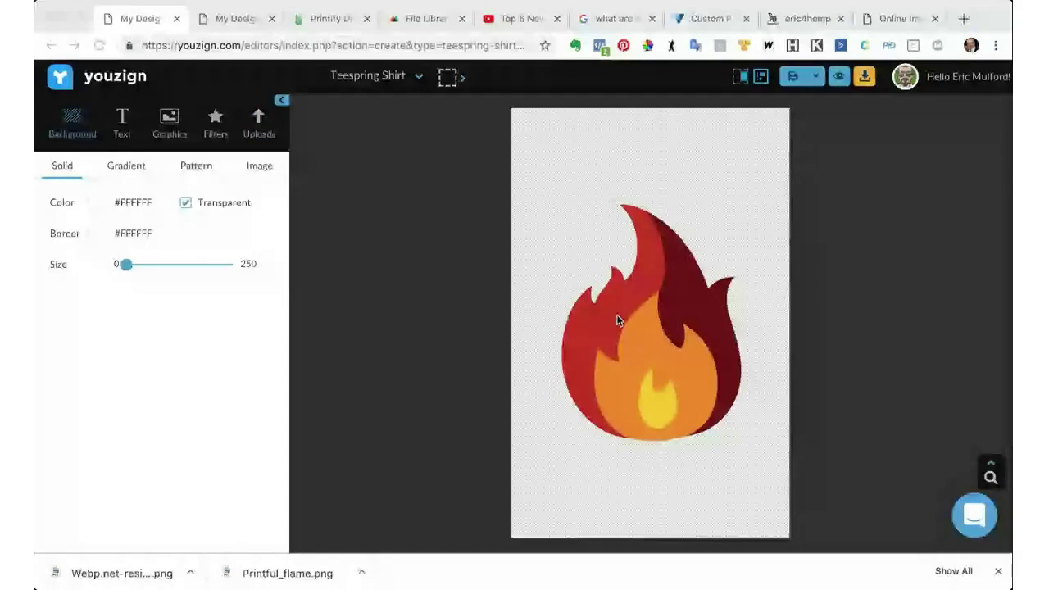
pyautogui.click(645, 328)
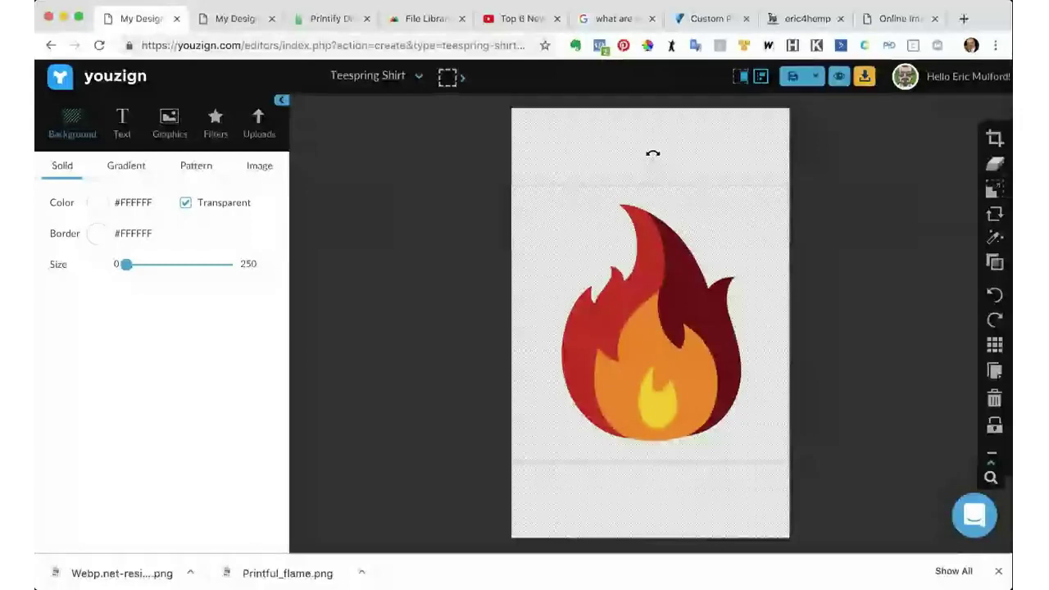
pyautogui.moveTo(653, 155); pyautogui.dragTo(687, 181)
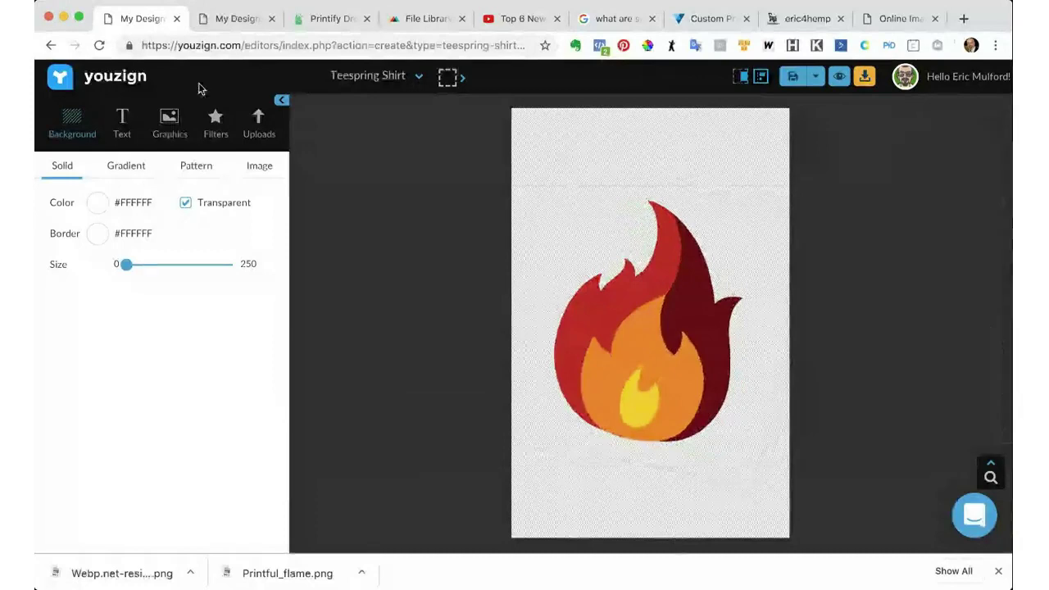
# Step: Add the FIND YOUR TRIBE text style, enlarge it to nearly the canvas width and centre it above the flame
pyautogui.click(122, 123)
pyautogui.scroll(-5, 151, 334)
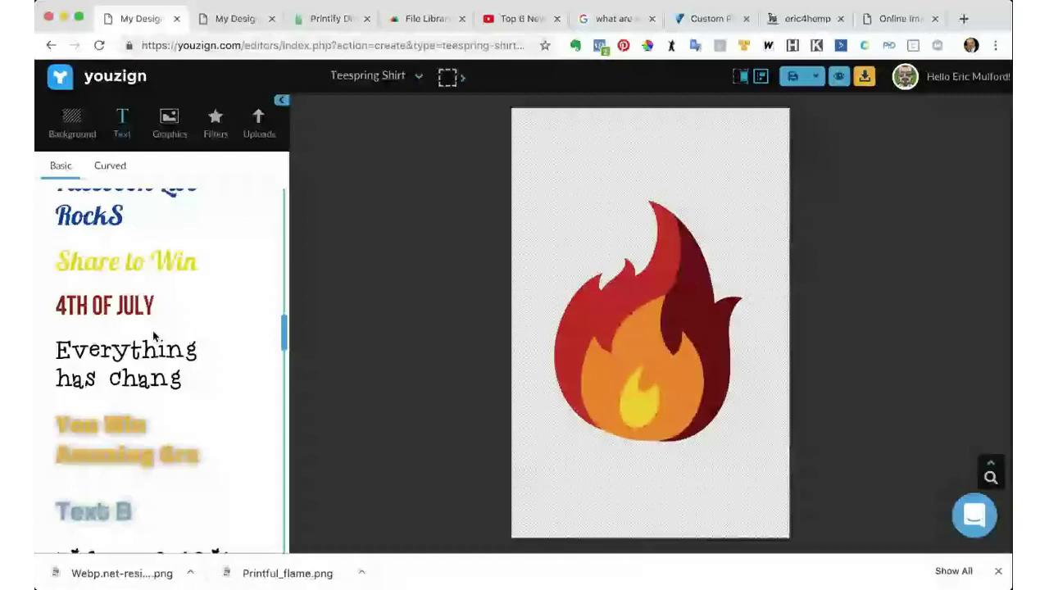
pyautogui.scroll(-3, 153, 335)
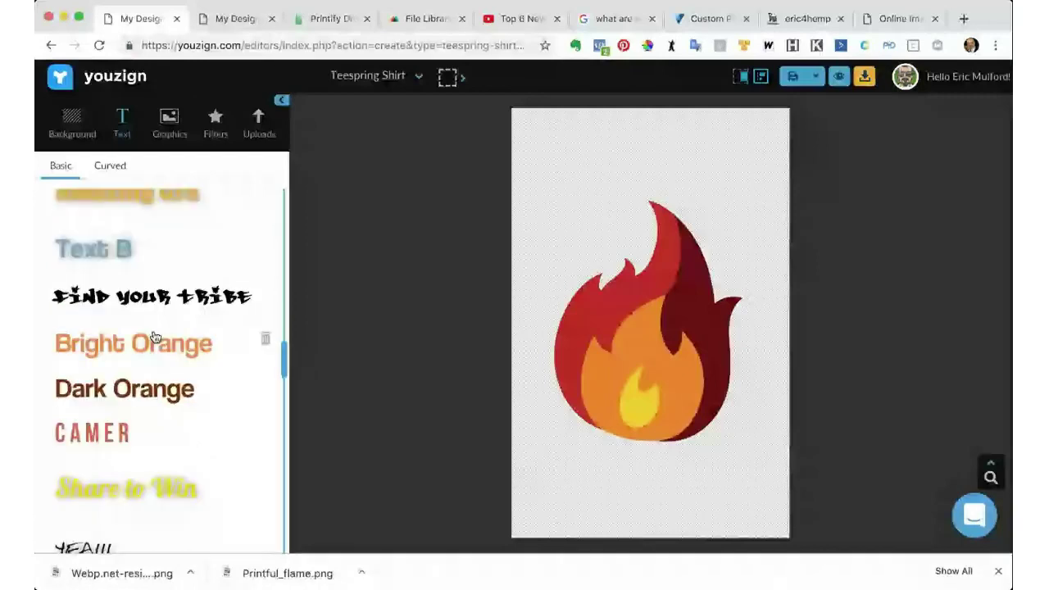
pyautogui.scroll(-1, 137, 219)
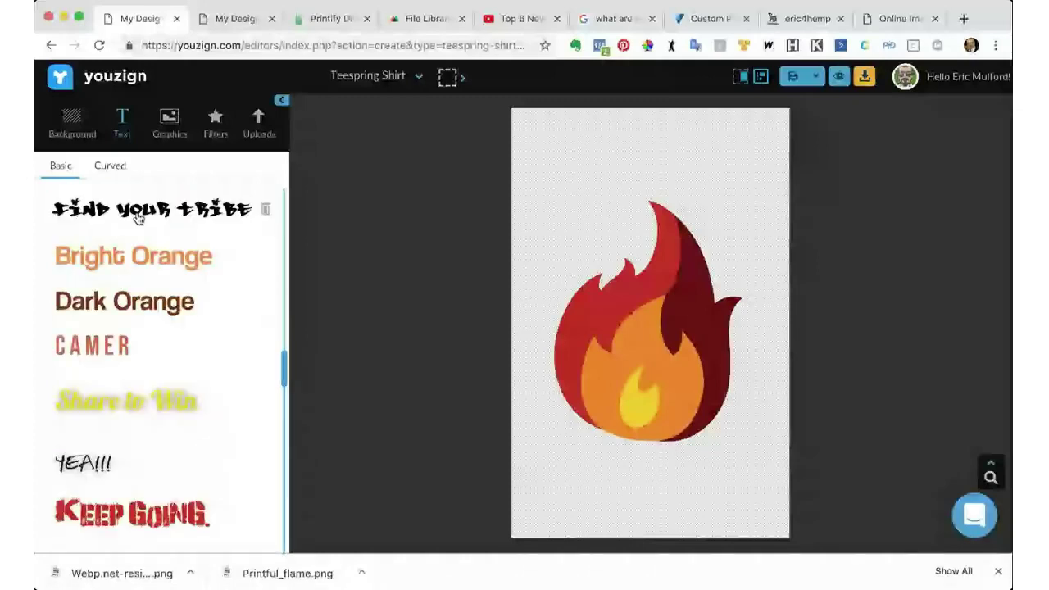
pyautogui.click(138, 218)
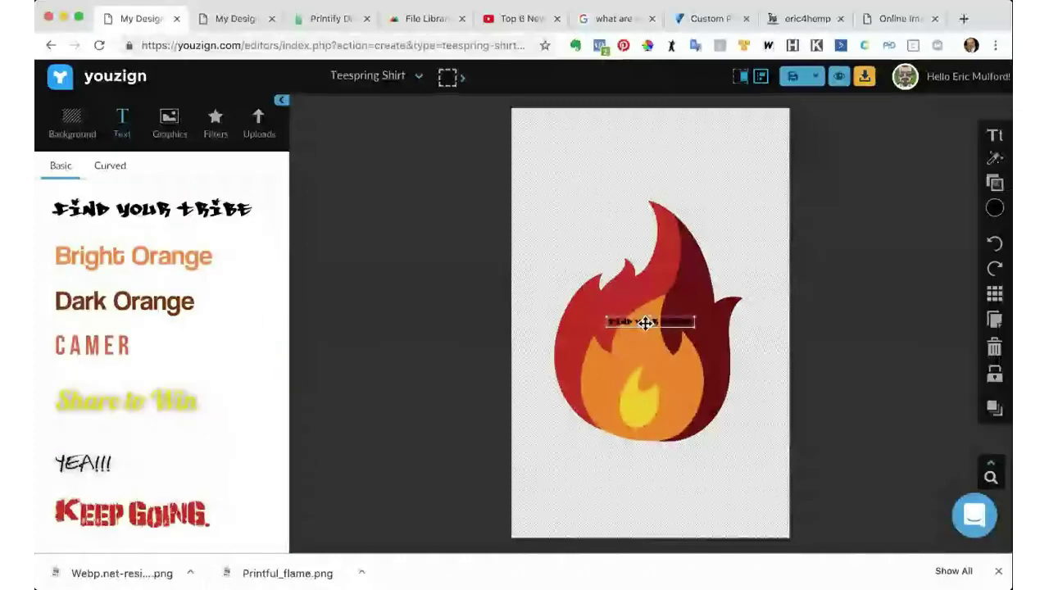
pyautogui.moveTo(646, 322); pyautogui.dragTo(480, 237)
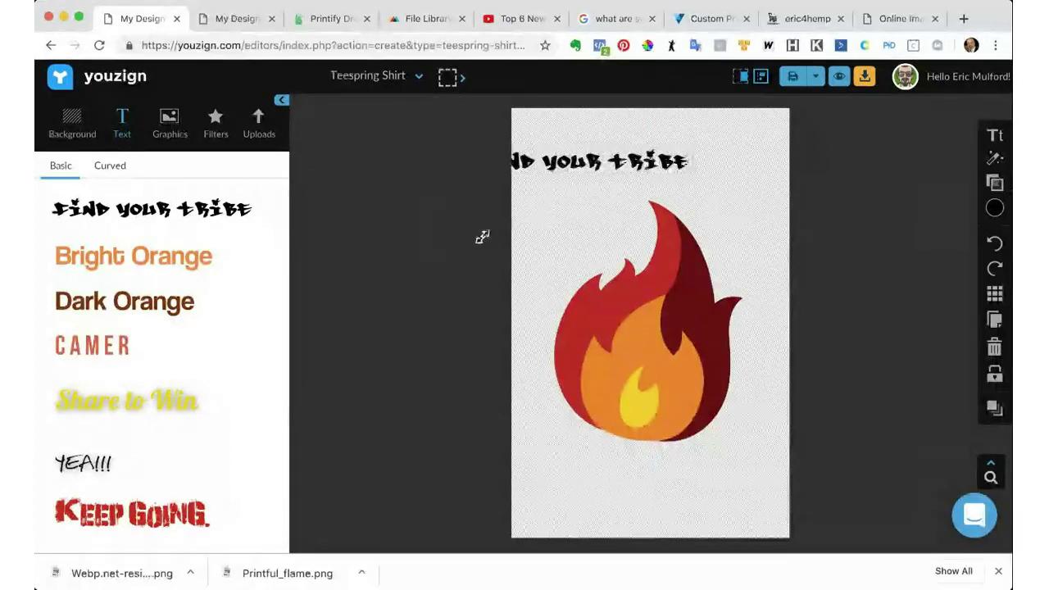
pyautogui.moveTo(518, 173); pyautogui.dragTo(621, 182)
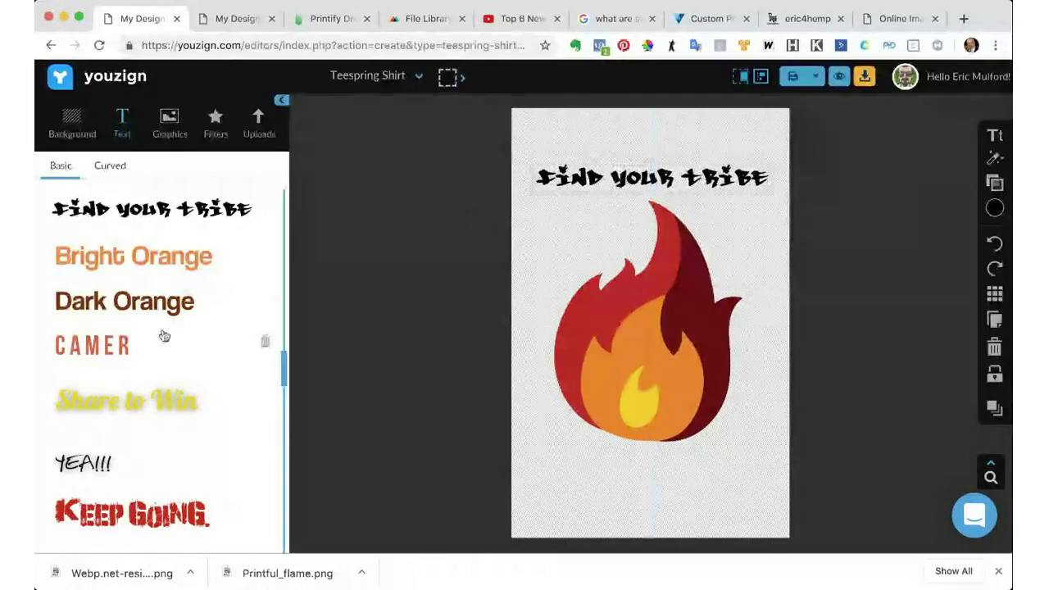
# Step: Add the yellow Brand-3 text style to the shirt design and place it below the flame
pyautogui.scroll(-5, 164, 334)
pyautogui.scroll(-5, 164, 335)
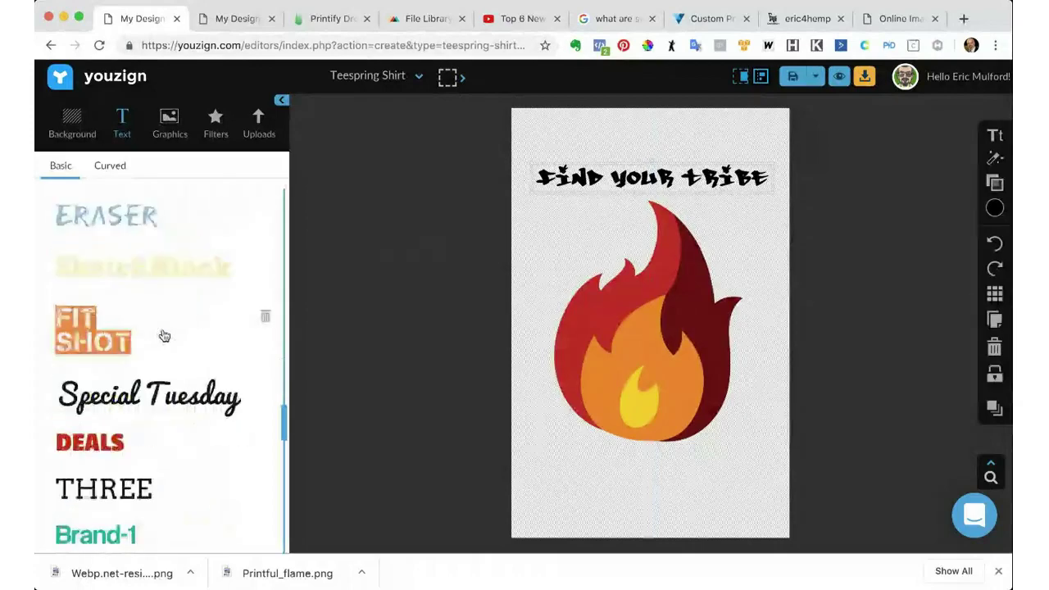
pyautogui.scroll(-2, 164, 335)
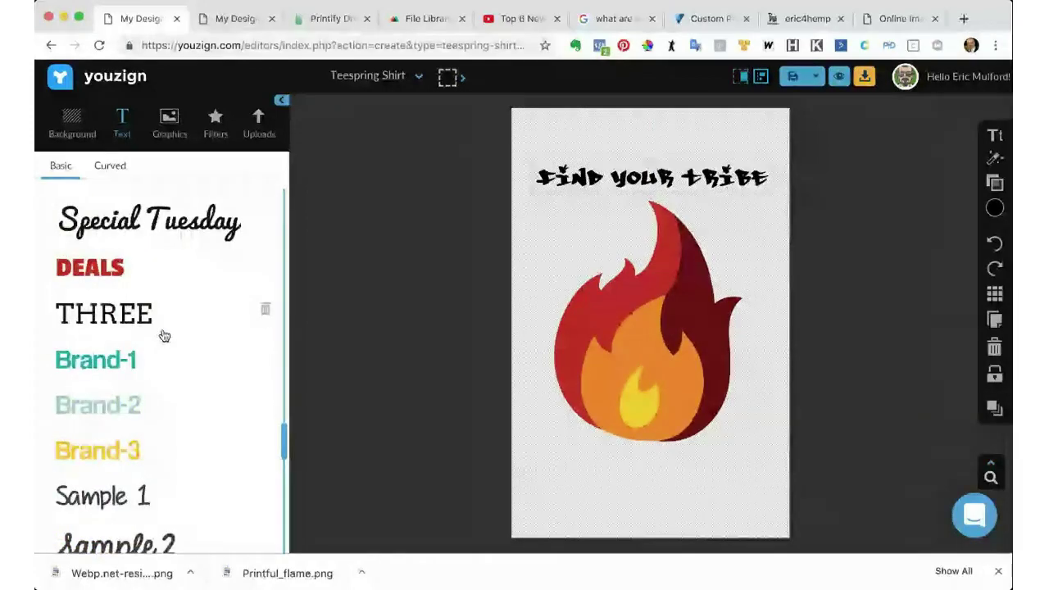
pyautogui.scroll(-2, 164, 335)
pyautogui.click(162, 348)
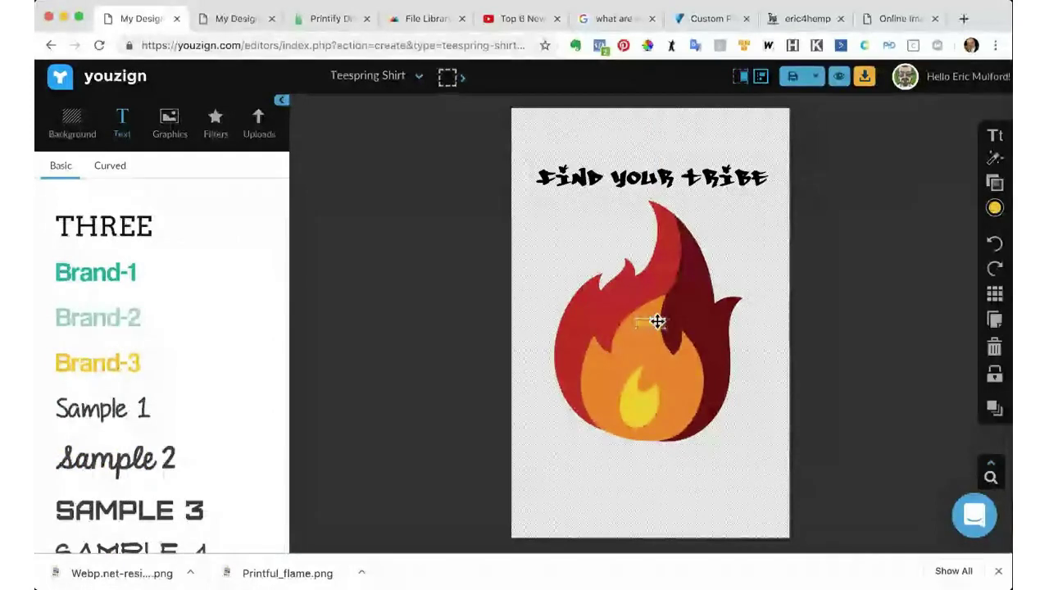
pyautogui.moveTo(657, 321); pyautogui.dragTo(693, 515)
# Step: Replace the Brand-3 text below the flame with "Burn Bright"
pyautogui.doubleClick(681, 496)
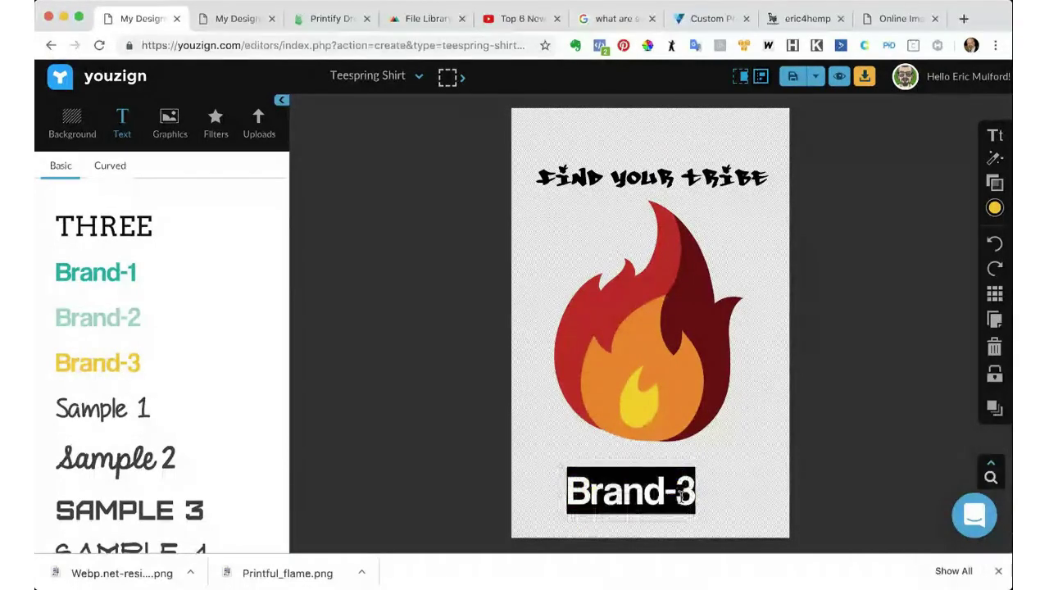
pyautogui.write('Bur')
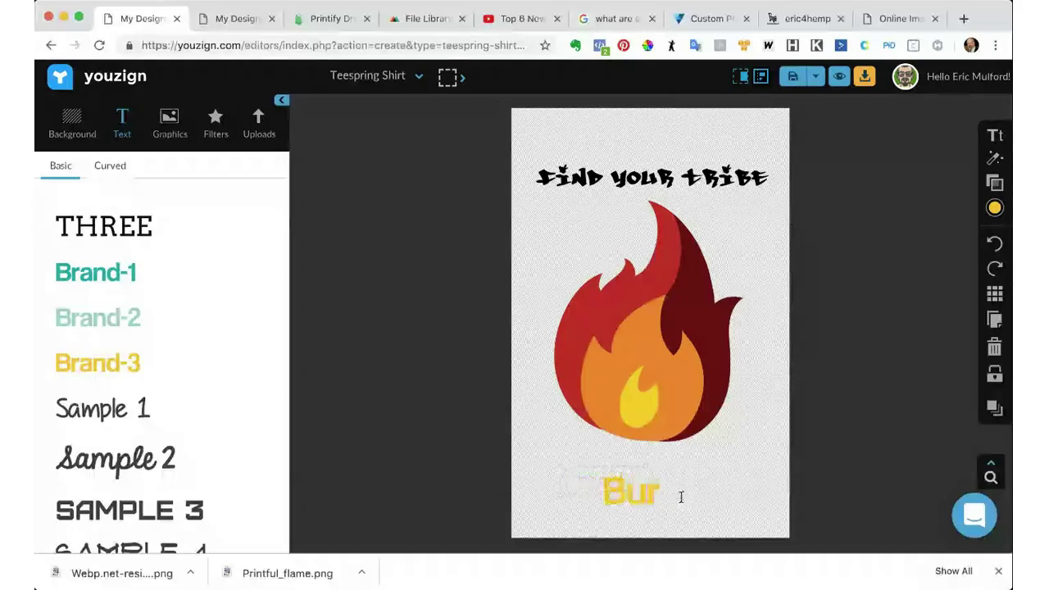
pyautogui.write('bn Bright')
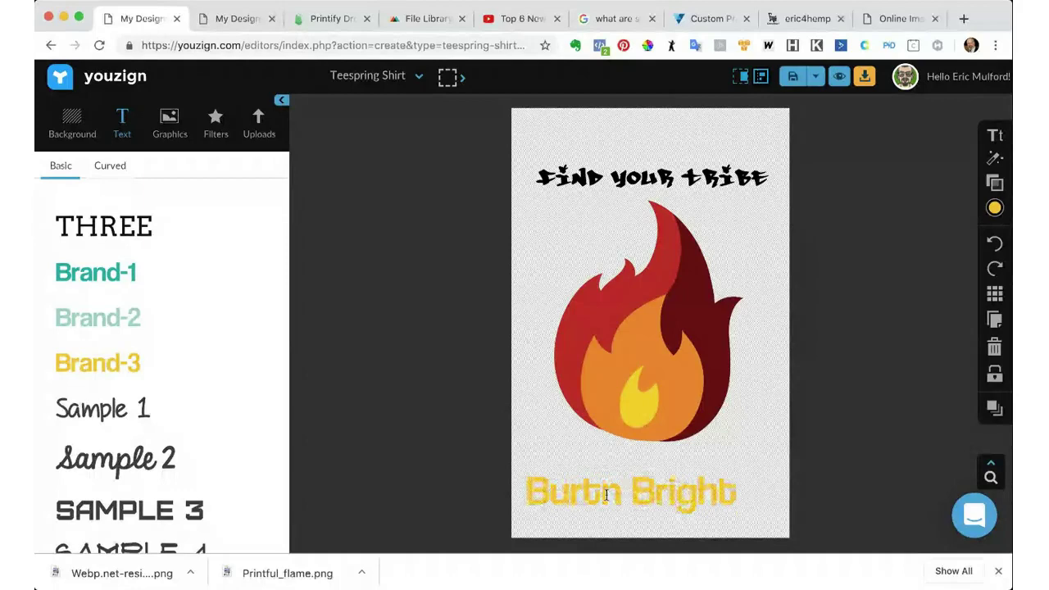
pyautogui.press('BackSpace')
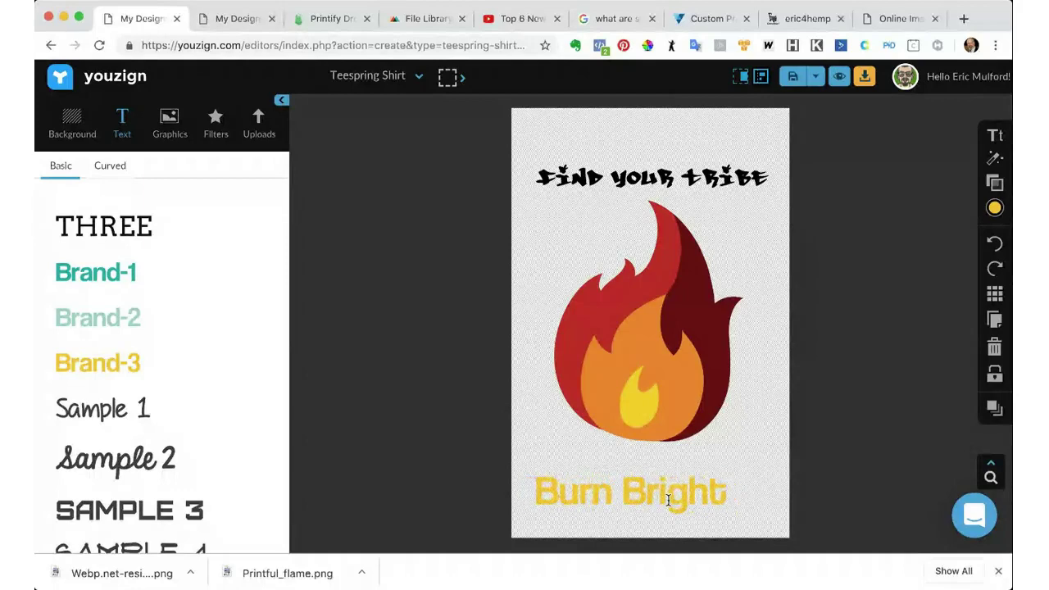
# Step: Move the Burn Bright text slightly closer to the flame and colour it red
pyautogui.click(690, 463)
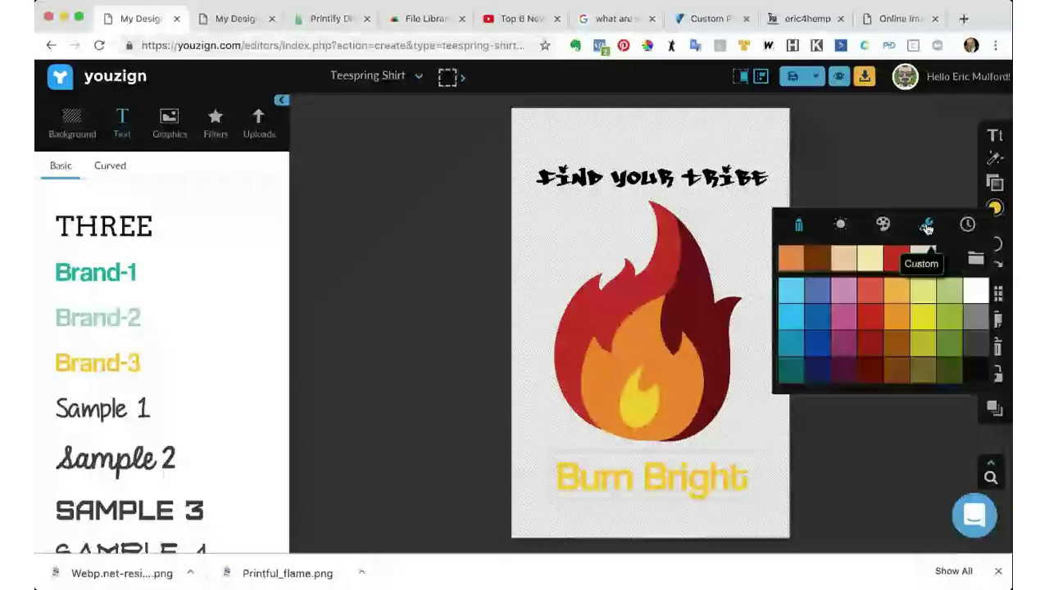
pyautogui.click(896, 258)
pyautogui.click(829, 275)
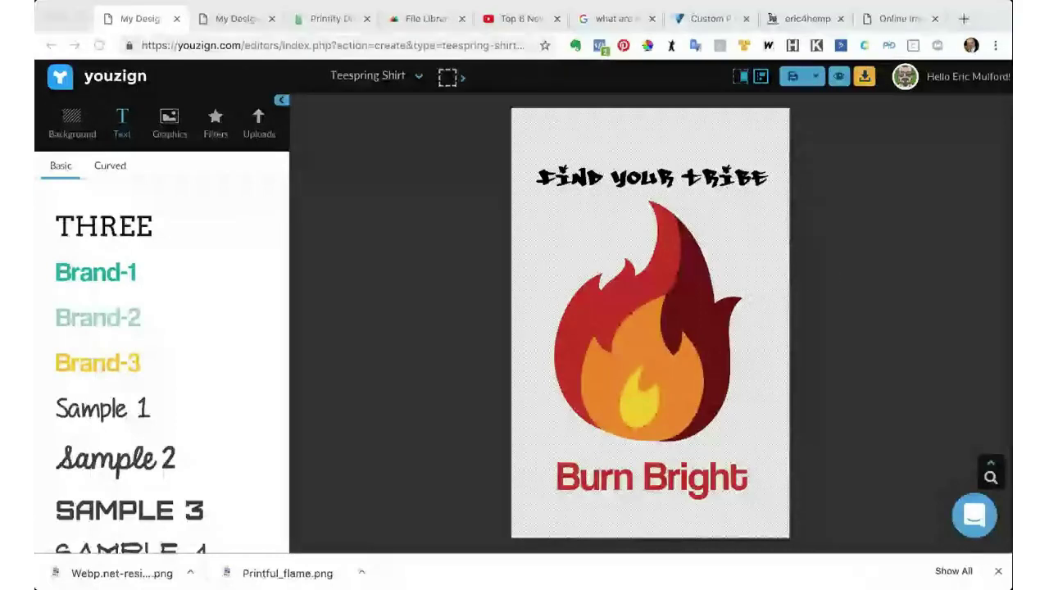
# Step: Recolour the FIND YOUR TRIBE text above the flame orange and deselect it
pyautogui.click(689, 176)
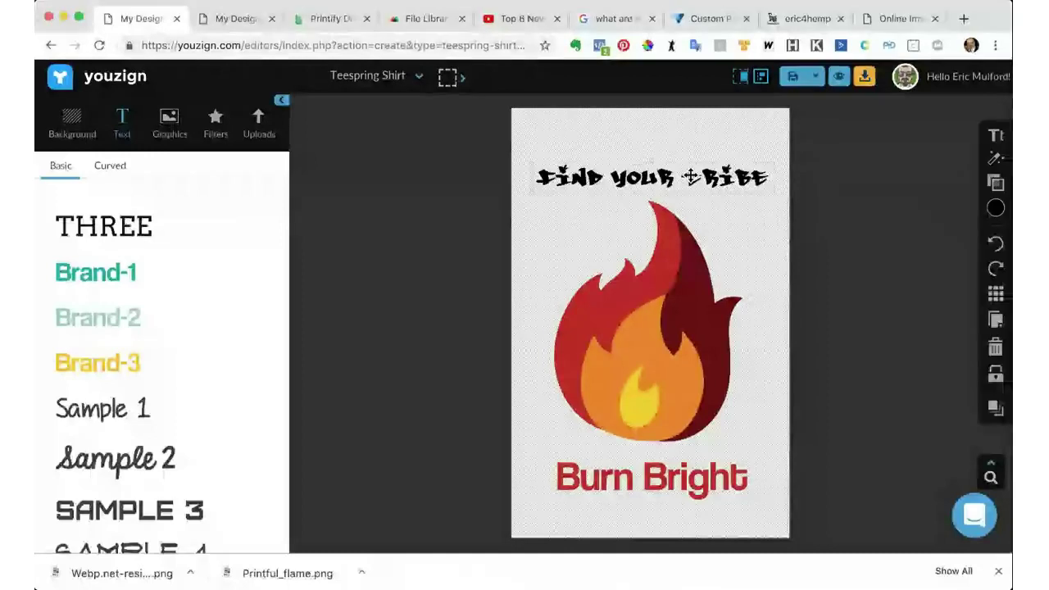
pyautogui.click(992, 207)
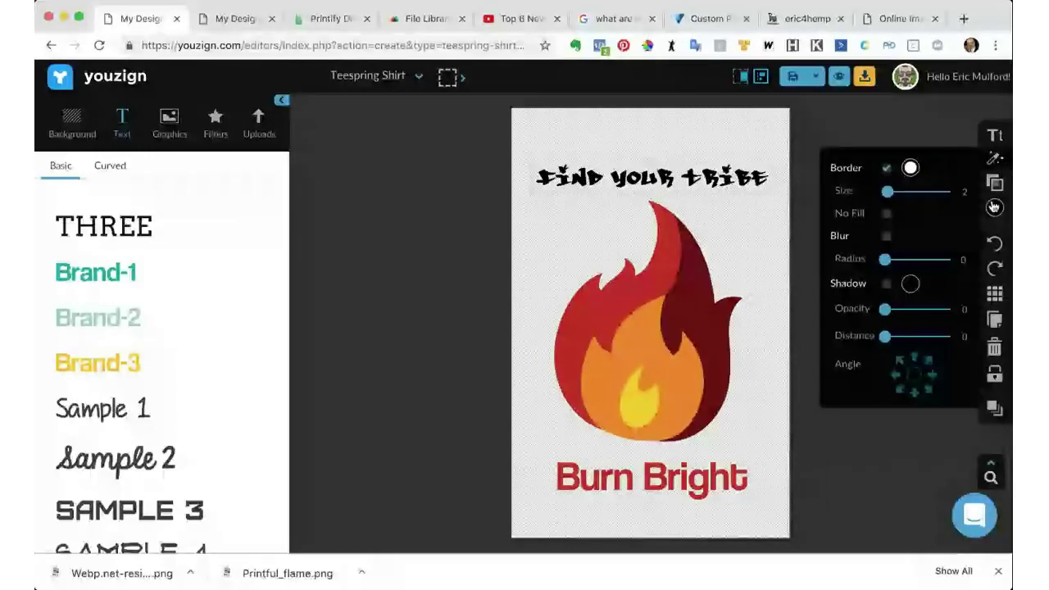
pyautogui.click(992, 208)
pyautogui.click(968, 219)
pyautogui.click(826, 180)
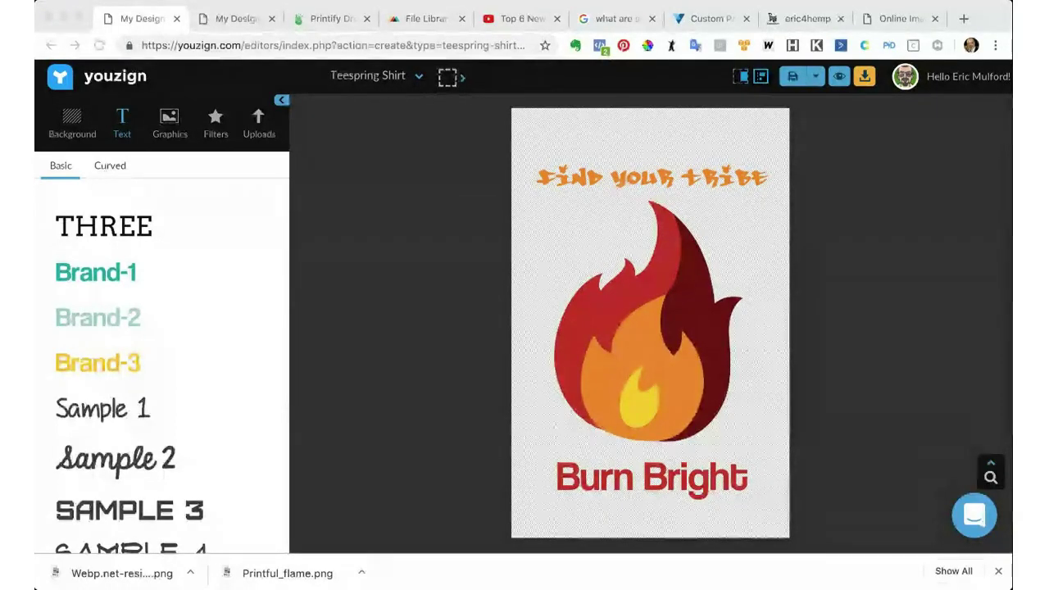
pyautogui.click(849, 257)
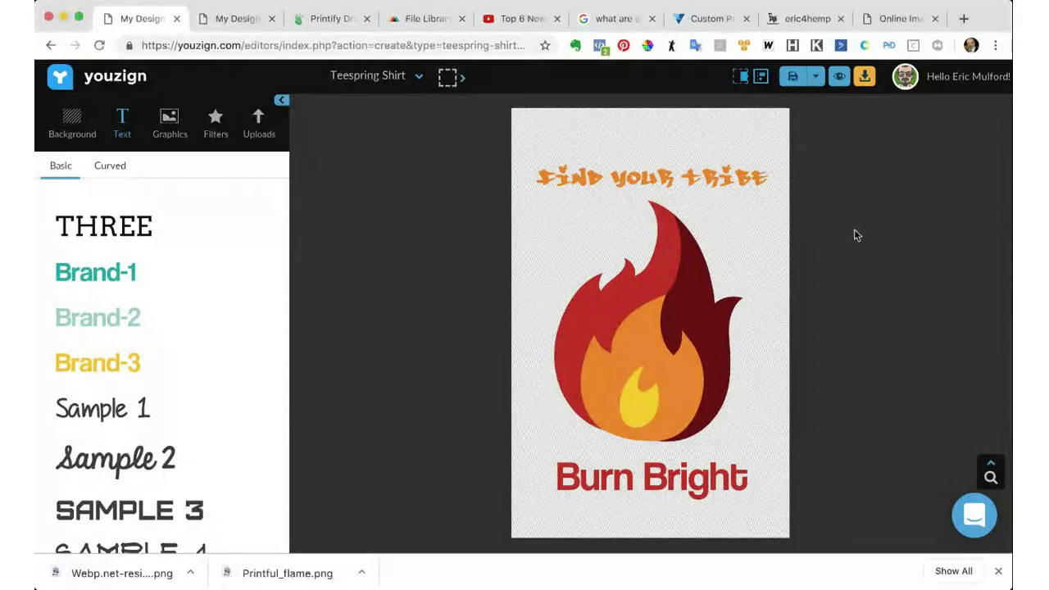
# Step: Preview the design on the shirt mockup in Lemon Yellow and Deep Royal, and return to the editor
pyautogui.click(838, 77)
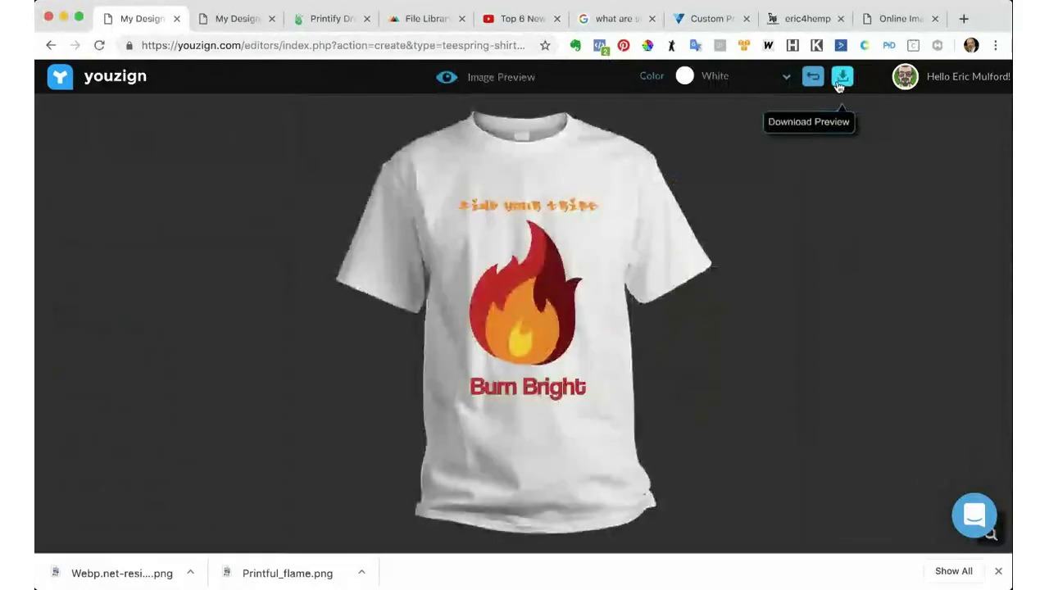
pyautogui.click(786, 76)
pyautogui.click(705, 136)
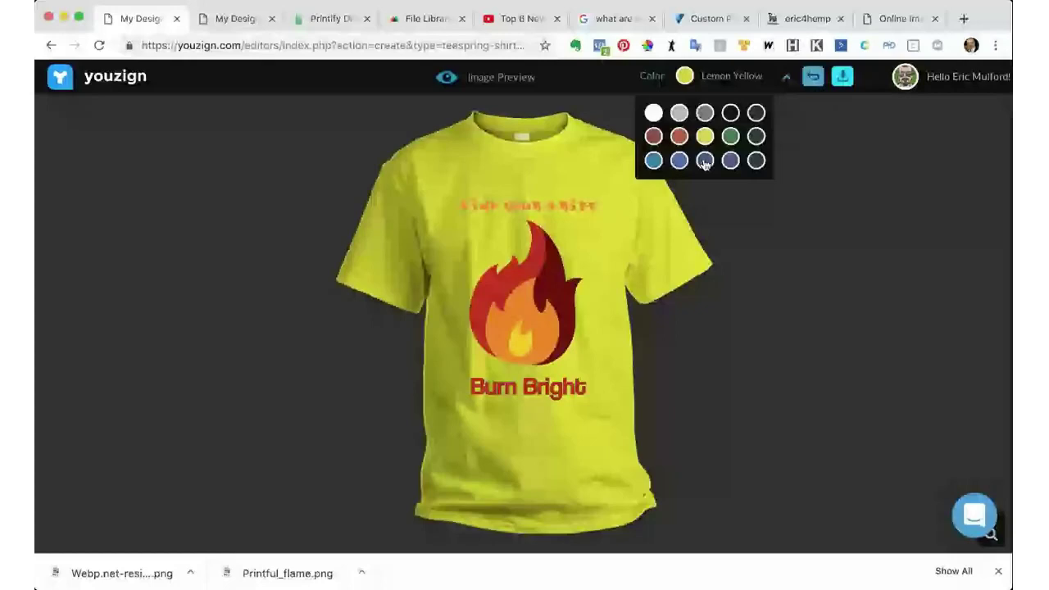
pyautogui.click(704, 160)
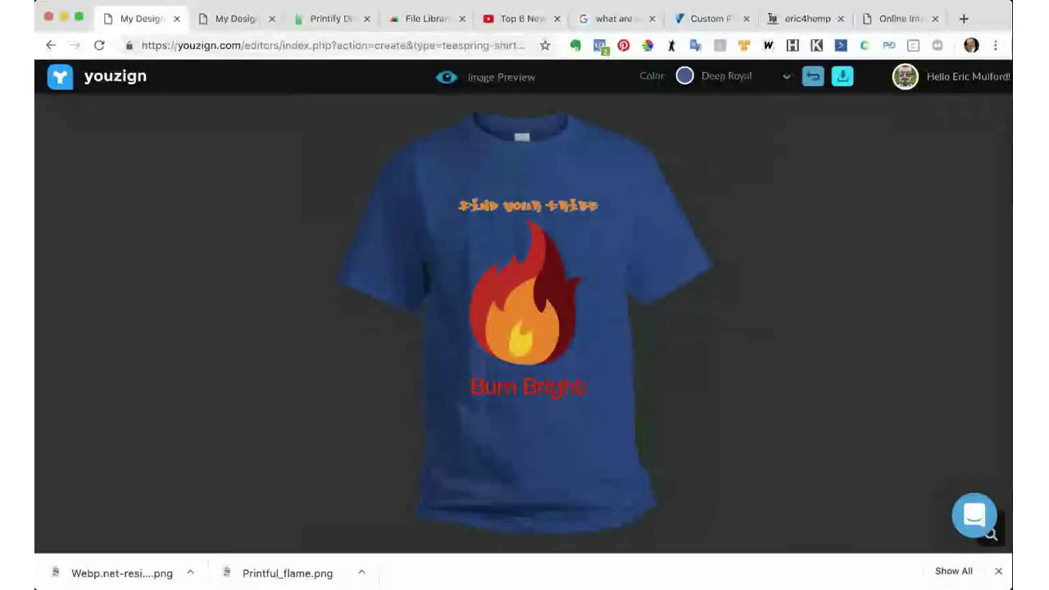
pyautogui.click(816, 76)
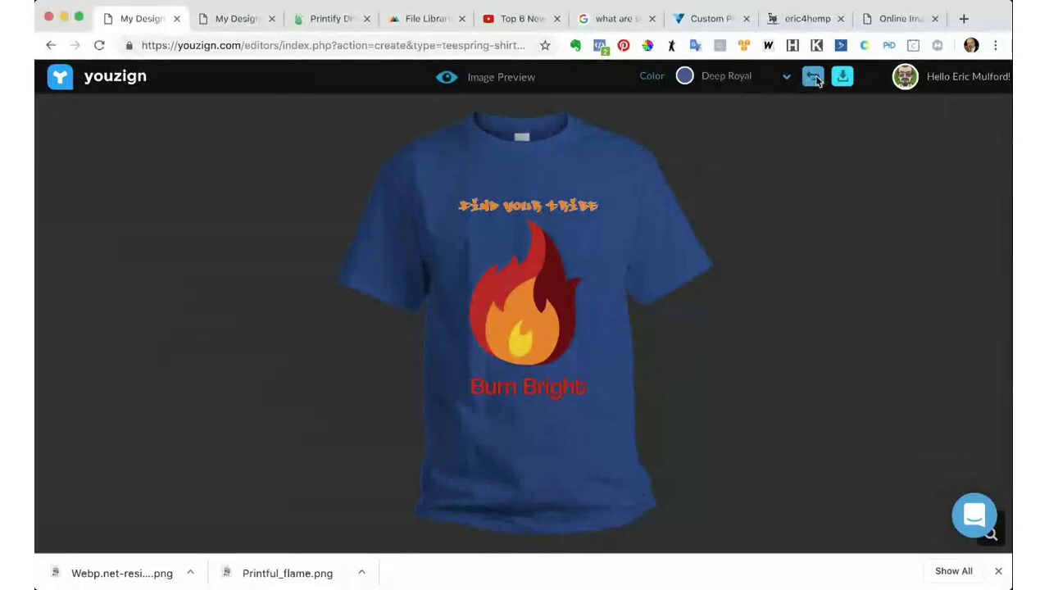
pyautogui.click(813, 78)
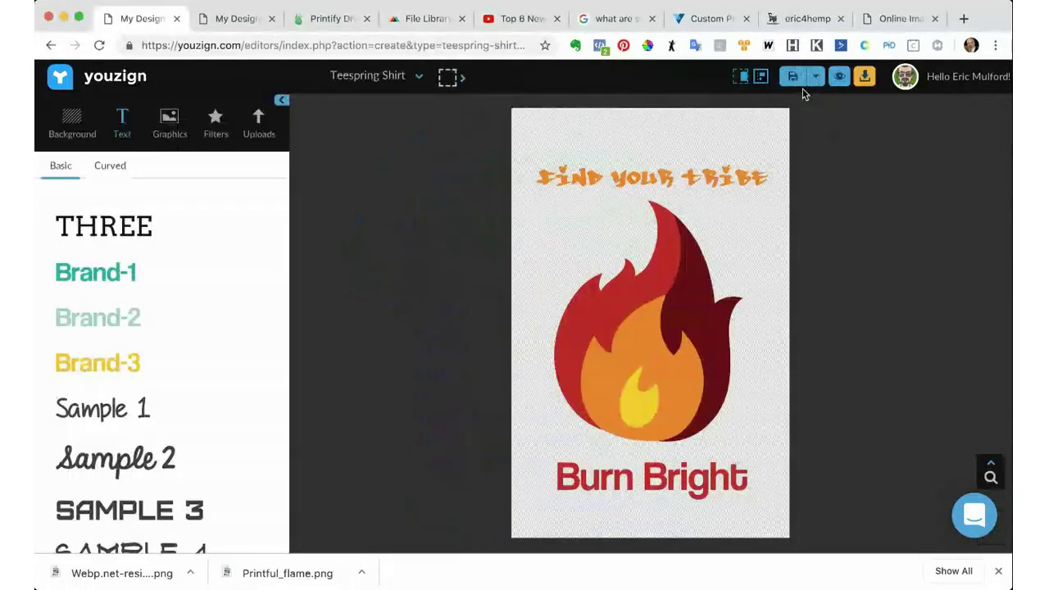
# Step: Choose PNG as the download format for the shirt design
pyautogui.click(864, 76)
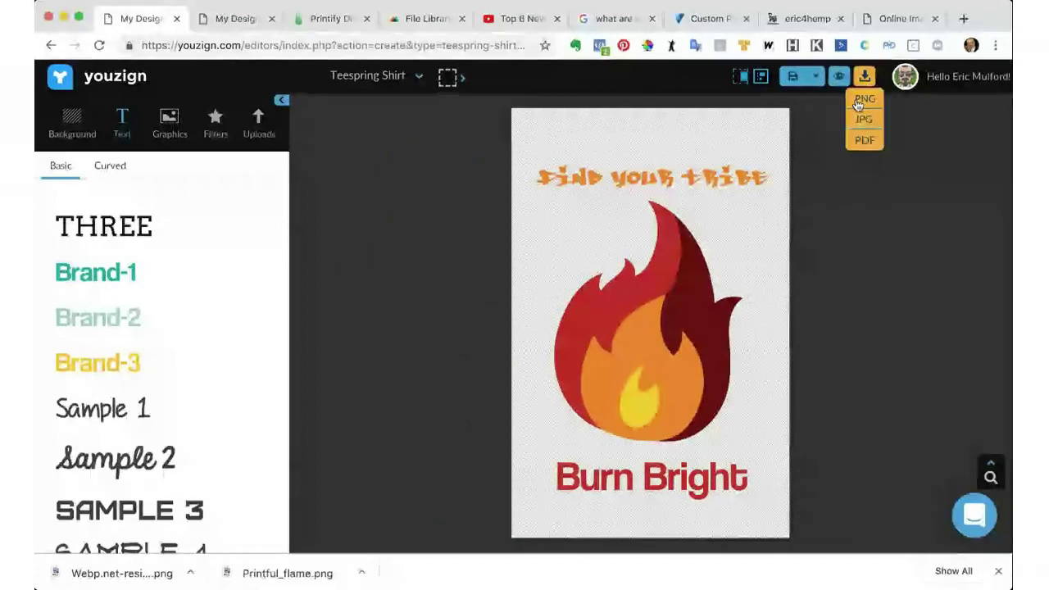
pyautogui.click(862, 100)
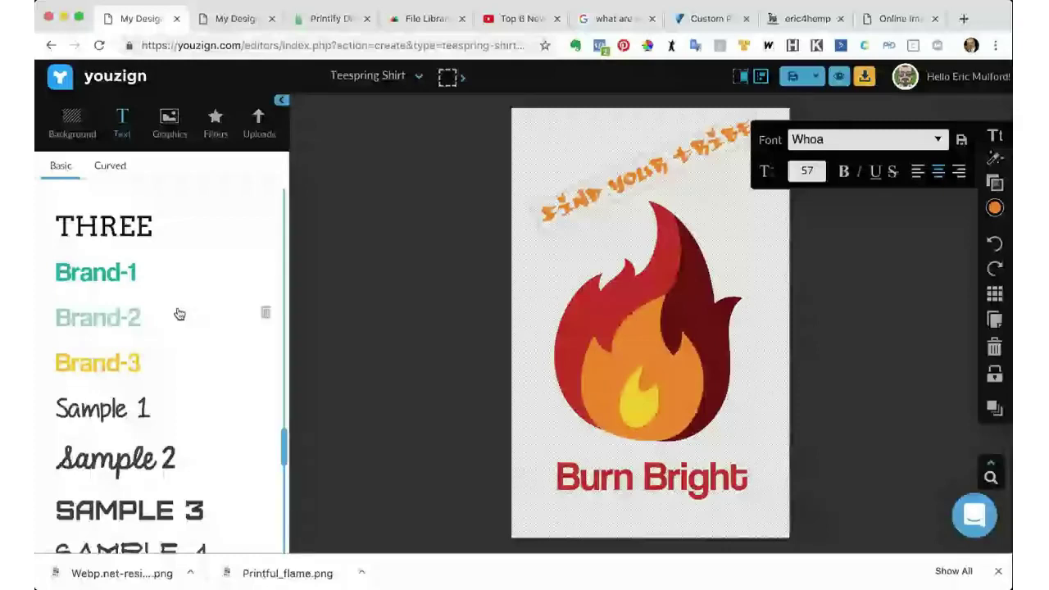
# Step: Add the saved orange FIND YOUR TRIBE text style as a second slanted line above the flame and delete that copy
pyautogui.scroll(-10, 143, 513)
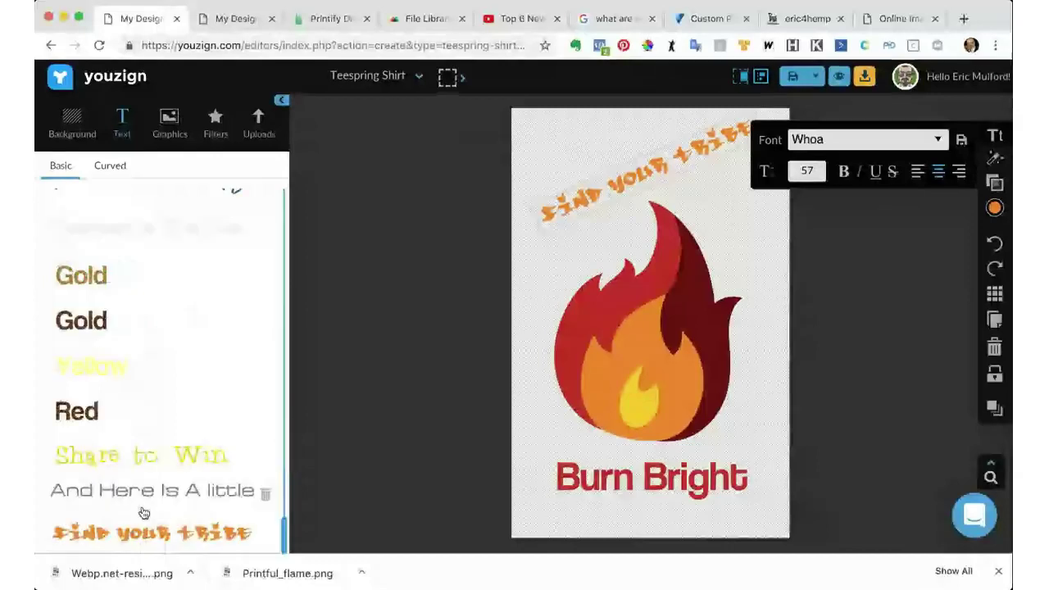
pyautogui.click(136, 533)
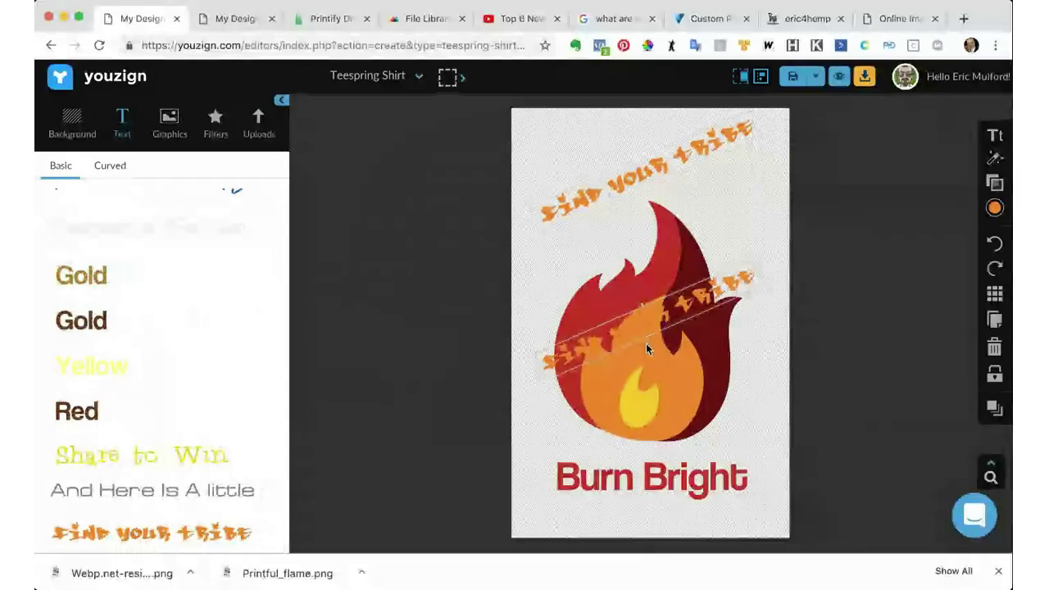
pyautogui.moveTo(646, 349); pyautogui.dragTo(677, 215)
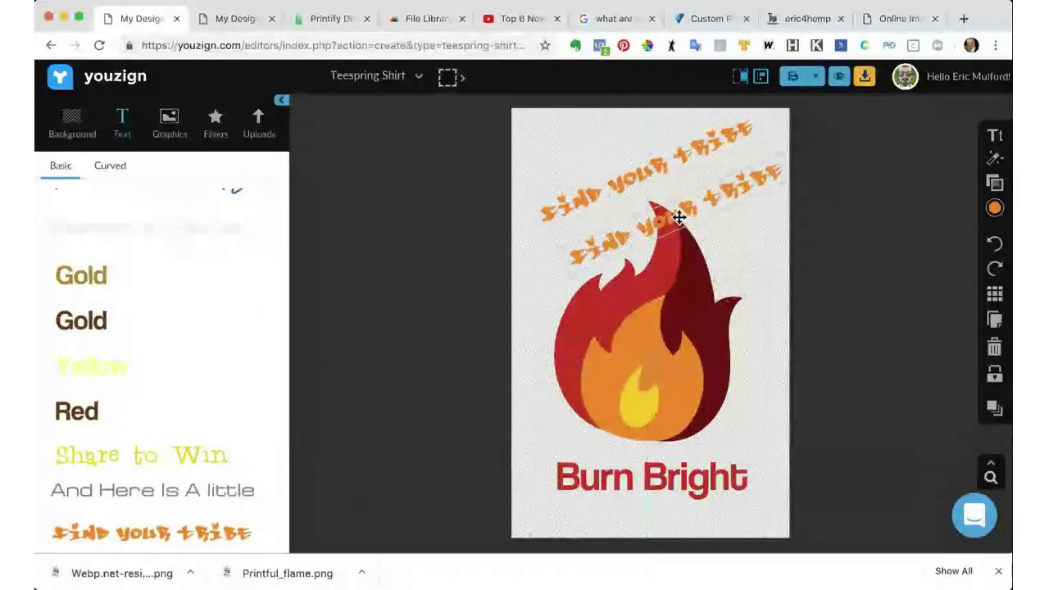
pyautogui.click(994, 348)
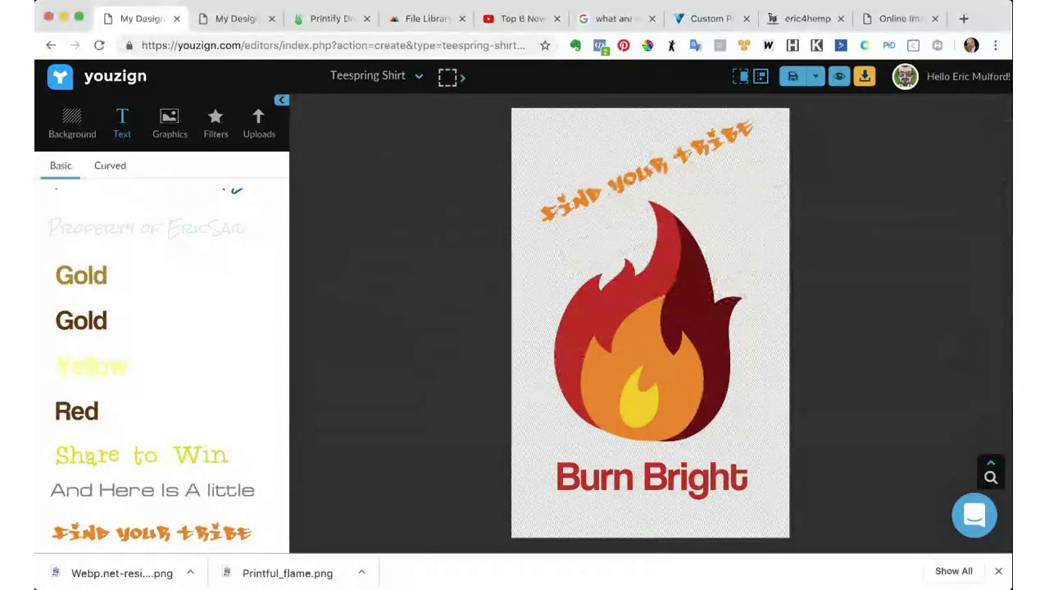
# Step: Switch to Printful and open the account's Orders page
pyautogui.click(321, 19)
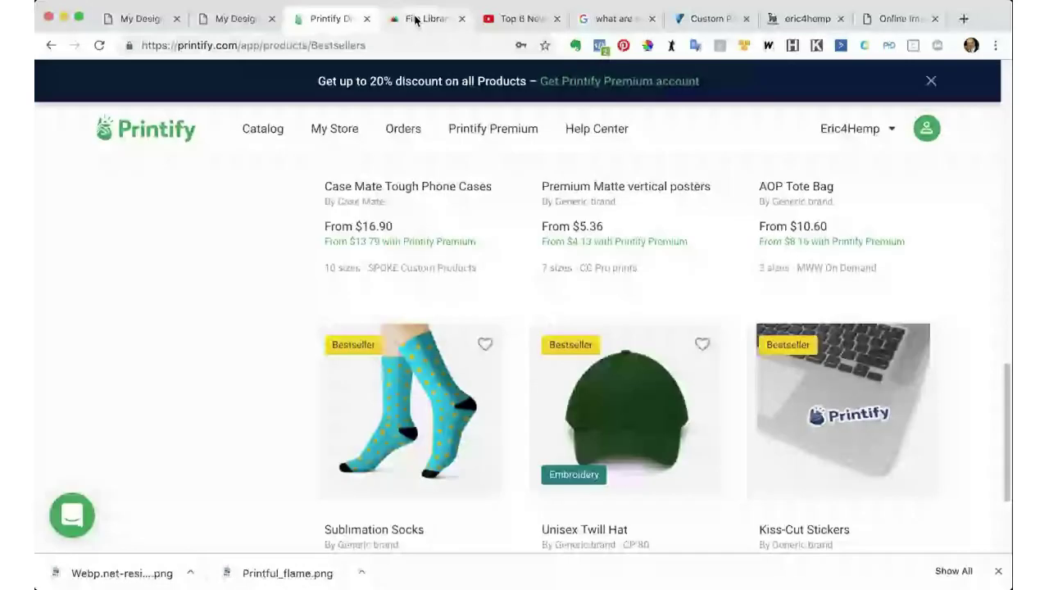
pyautogui.click(415, 20)
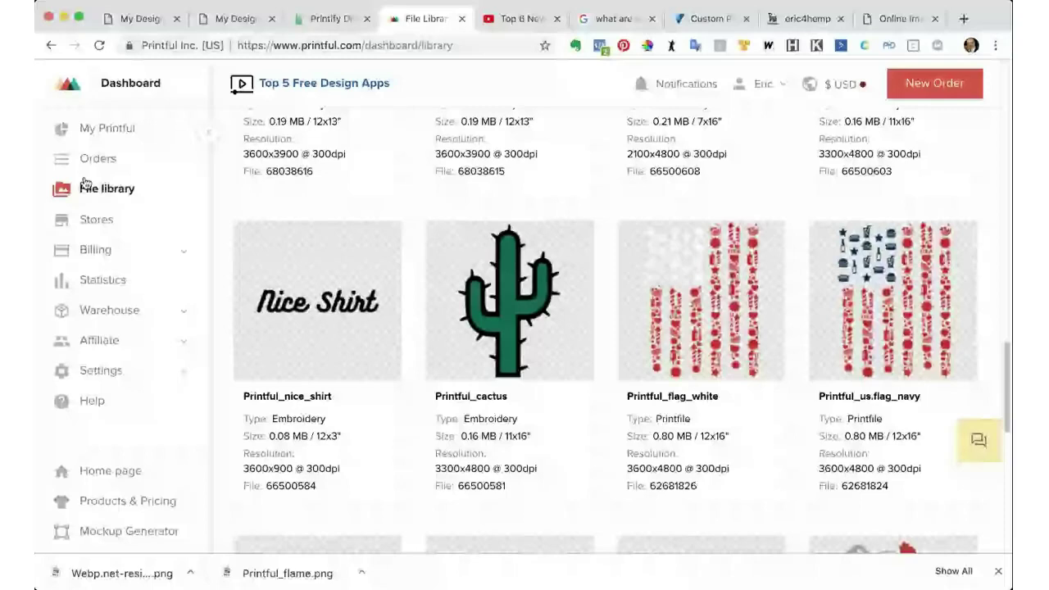
pyautogui.click(90, 159)
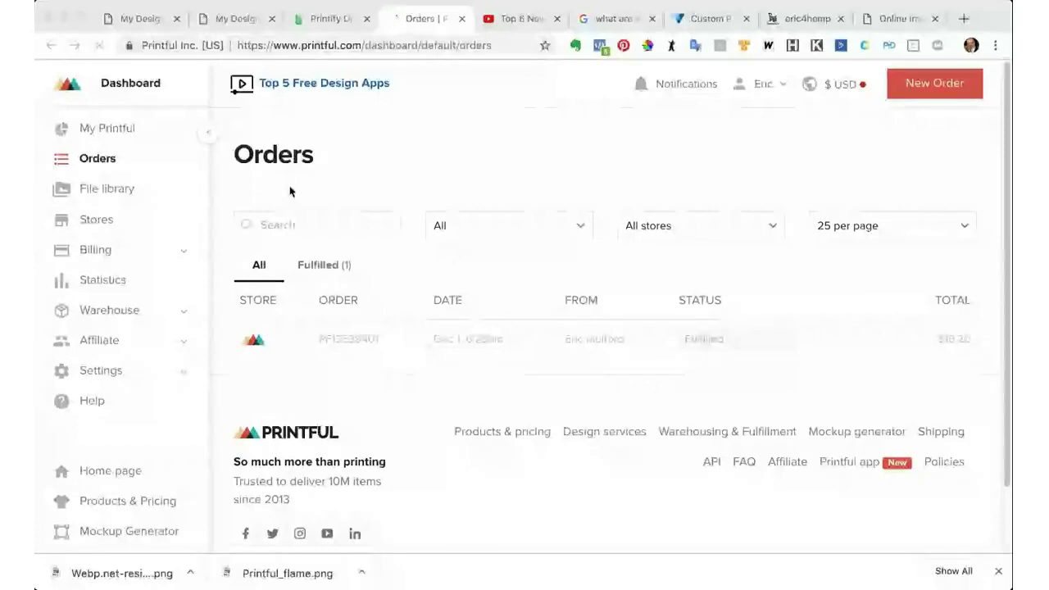
# Step: Open the Mockup generator from the go-to shortcuts on the My Printful dashboard
pyautogui.scroll(-2, 421, 156)
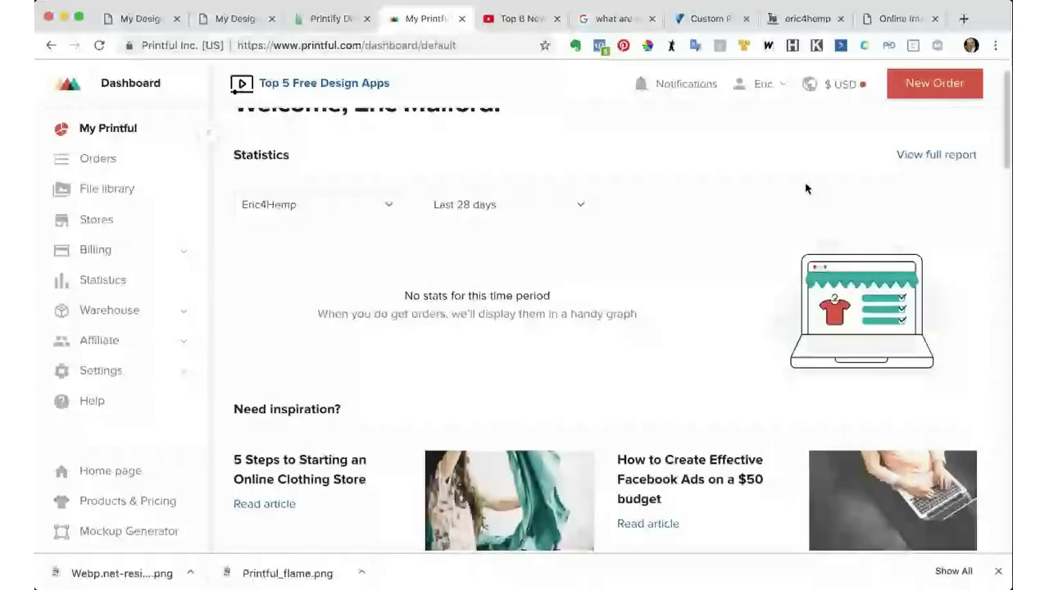
pyautogui.scroll(-3, 805, 189)
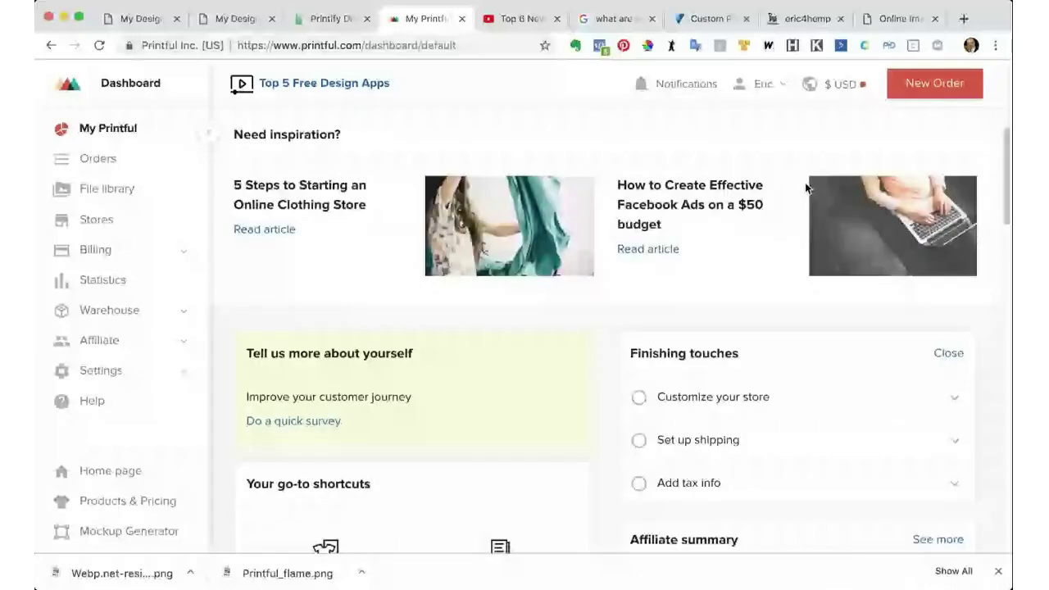
pyautogui.scroll(-2, 804, 186)
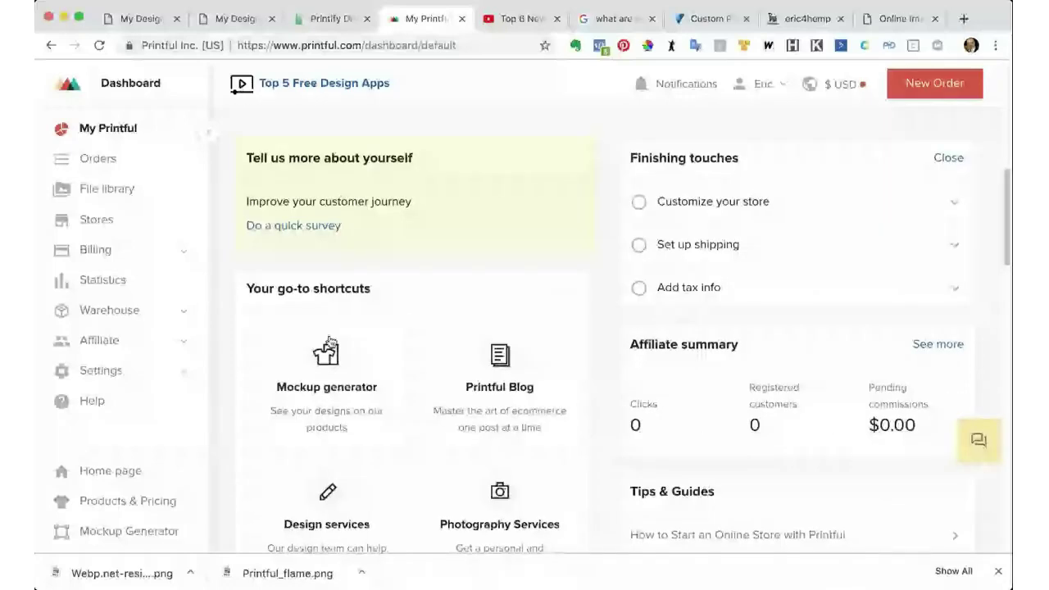
pyautogui.click(323, 369)
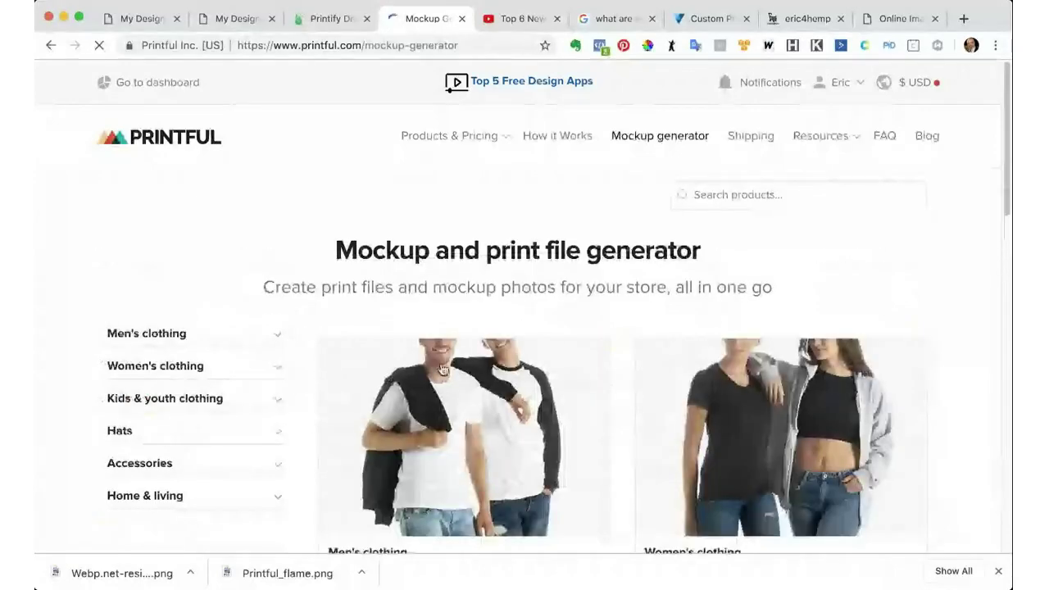
# Step: Open the Kids & youth clothing category of the mockup generator and browse its product types
pyautogui.scroll(-3, 322, 371)
pyautogui.scroll(-4, 442, 369)
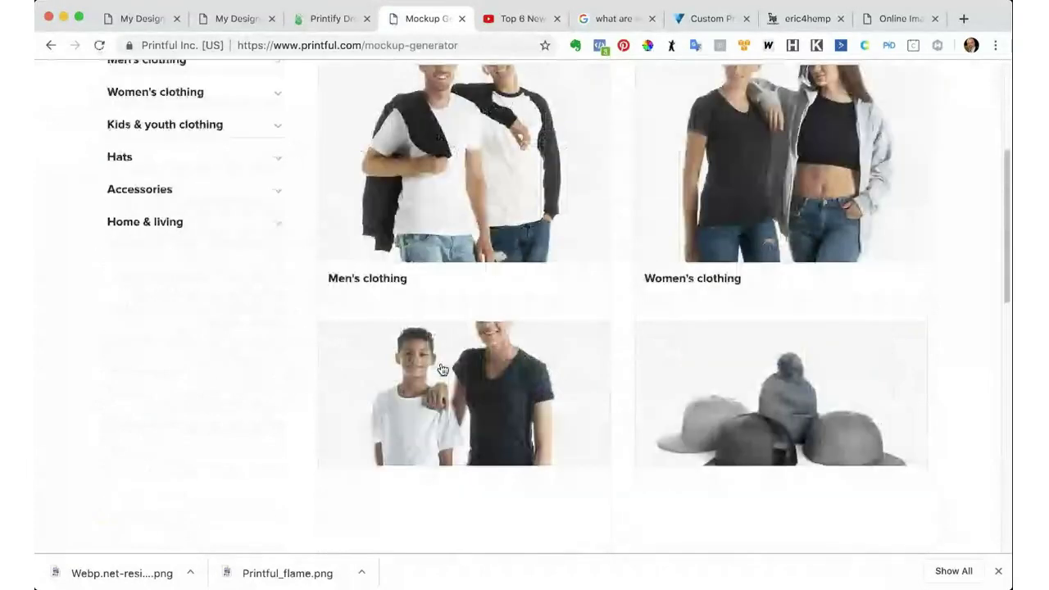
pyautogui.click(404, 434)
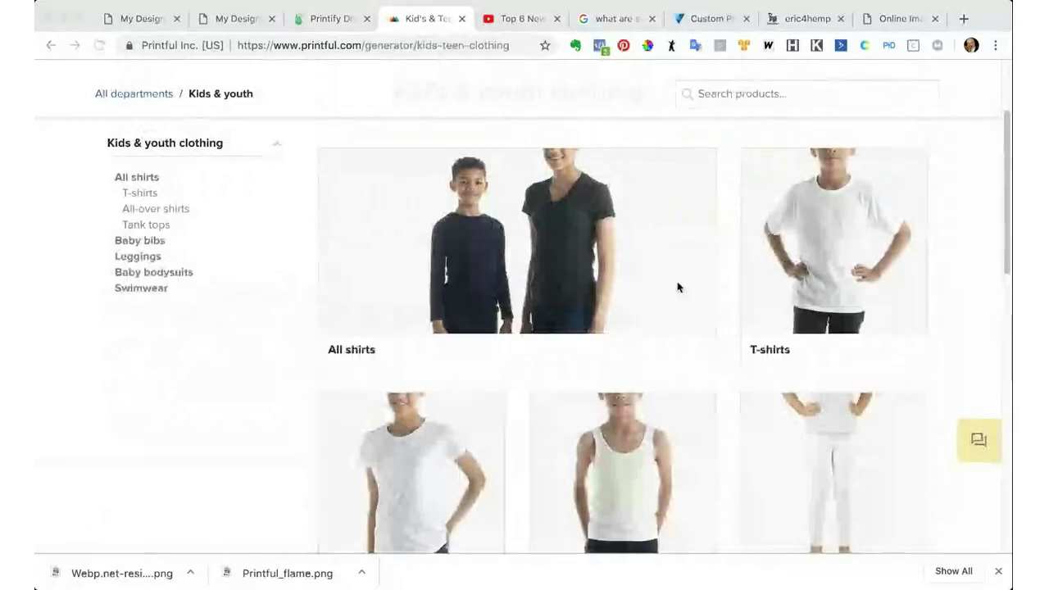
pyautogui.scroll(-3, 617, 284)
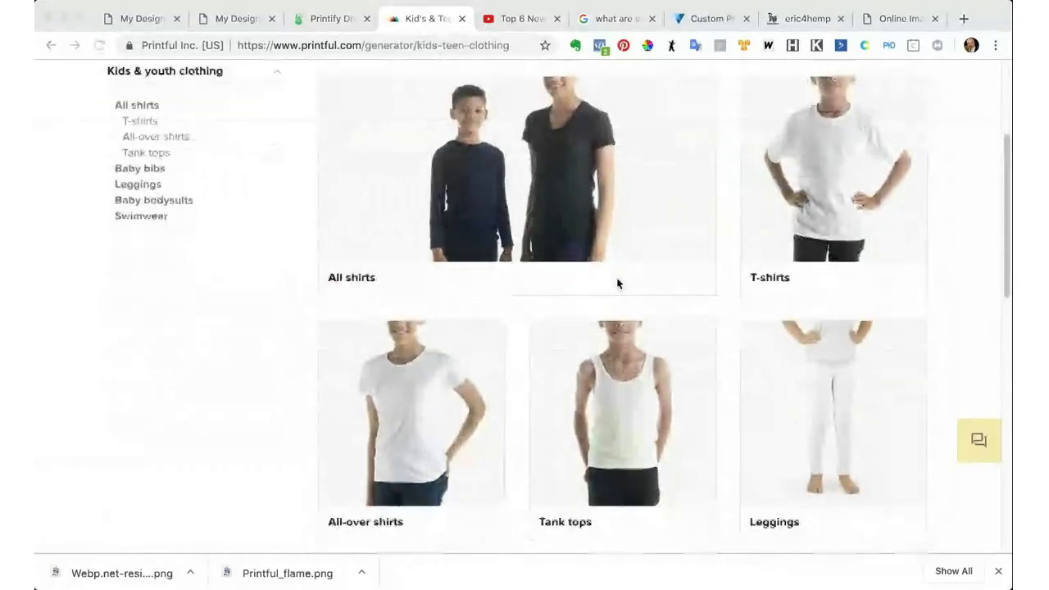
pyautogui.scroll(-1, 617, 280)
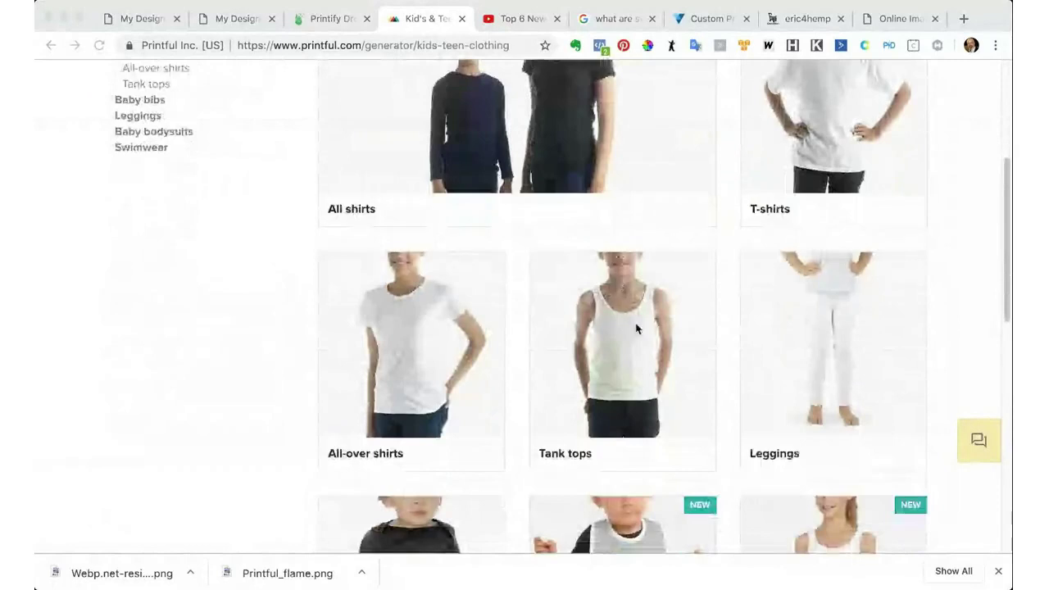
# Step: Open the Bella + Canvas 3480Y Youth Jersey Tank from the kids' Tank tops category in the mockup generator
pyautogui.click(630, 345)
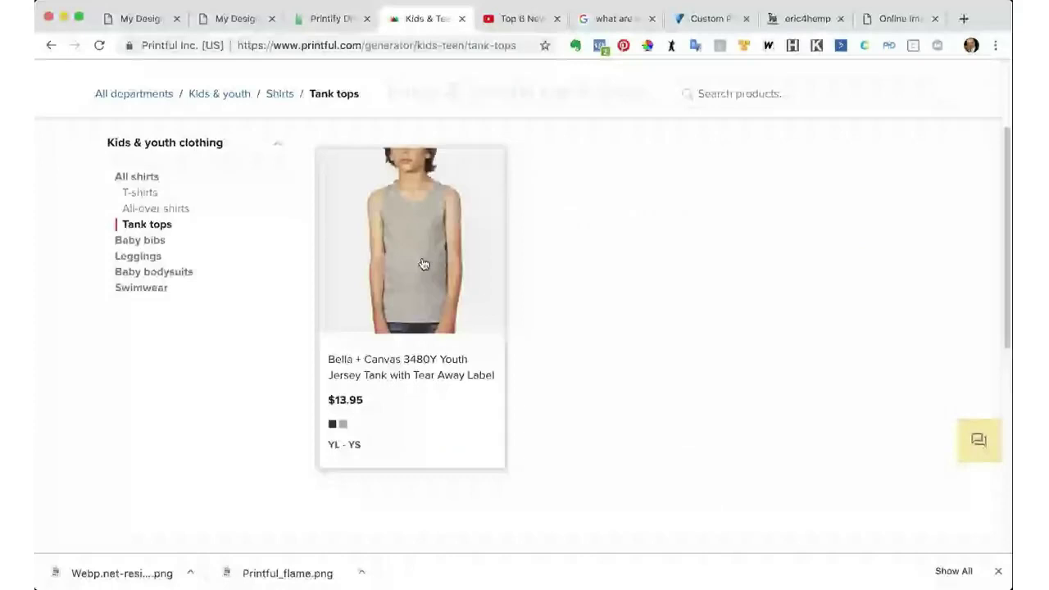
pyautogui.click(423, 264)
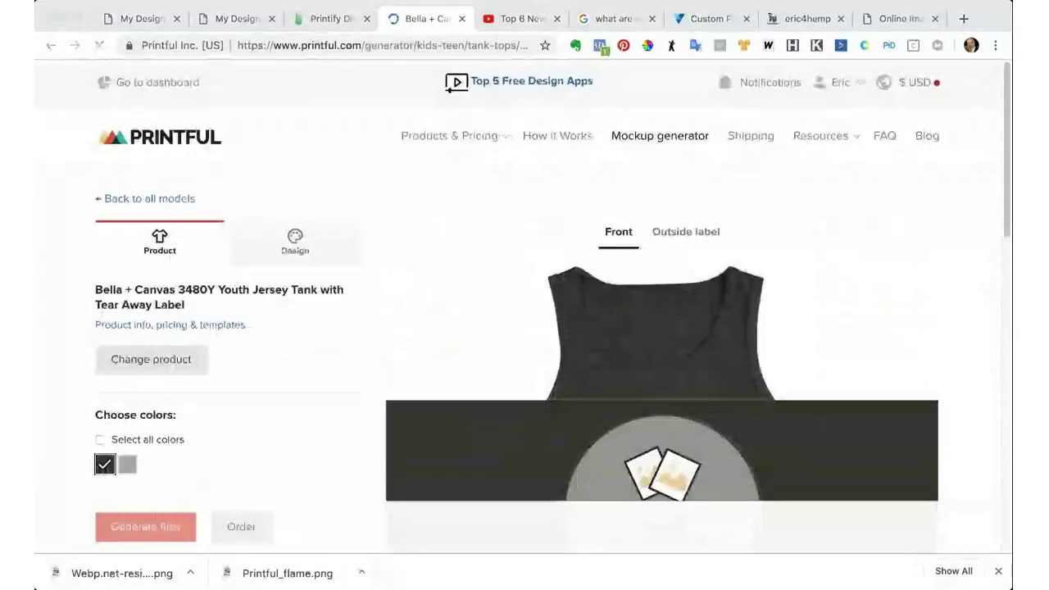
pyautogui.scroll(-1, 724, 327)
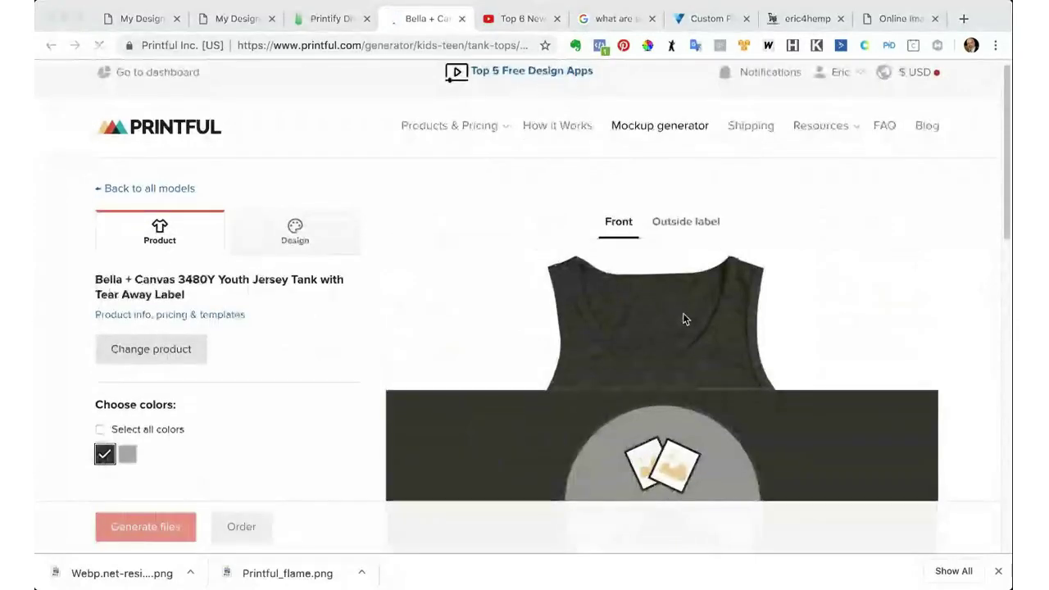
pyautogui.scroll(-4, 683, 318)
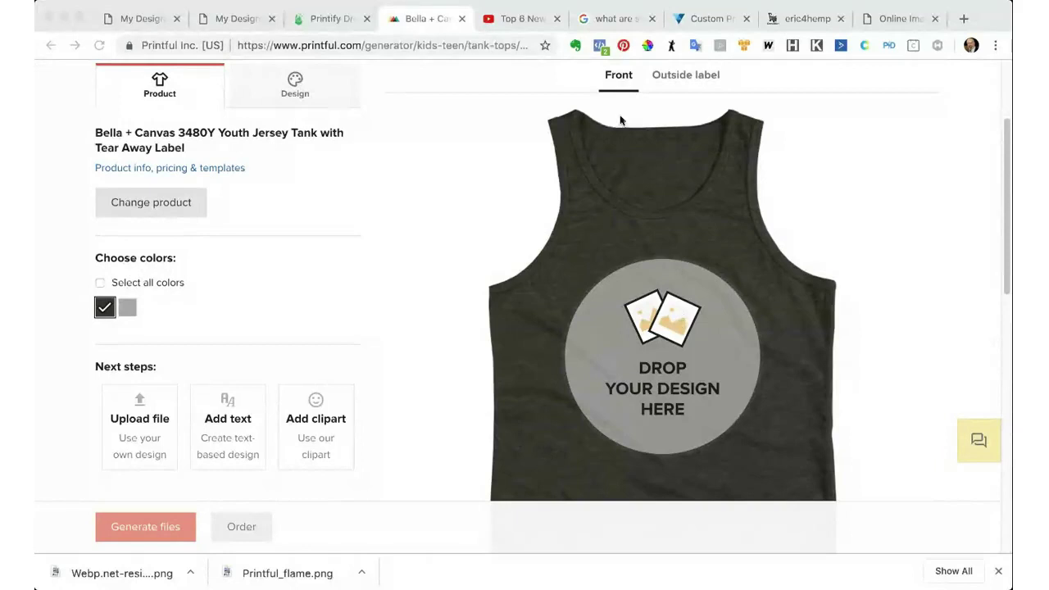
# Step: Upload the Burn.png design into the store's file library for the tank top
pyautogui.click(296, 85)
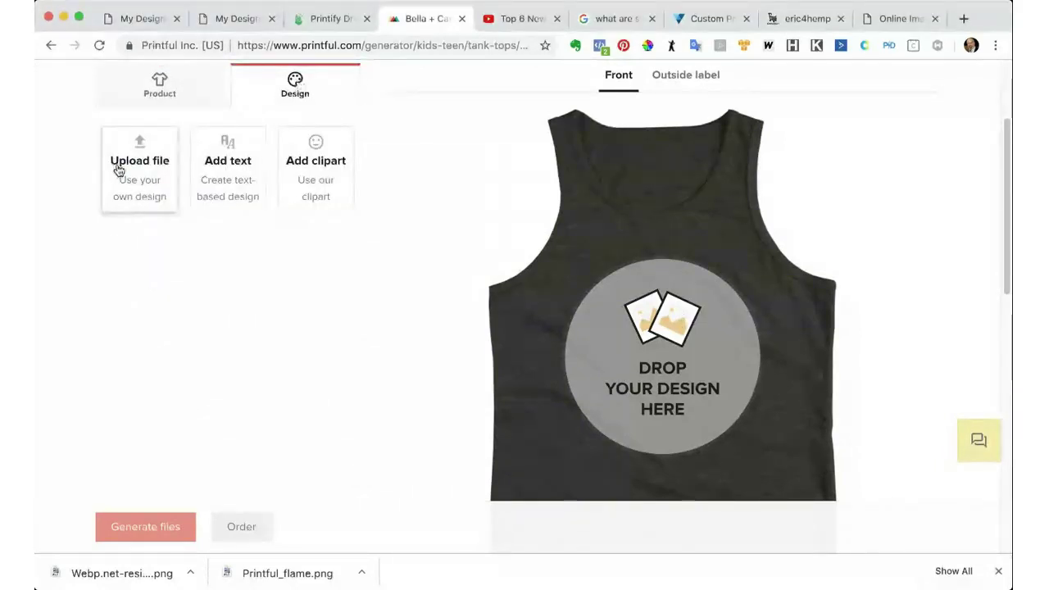
pyautogui.click(119, 168)
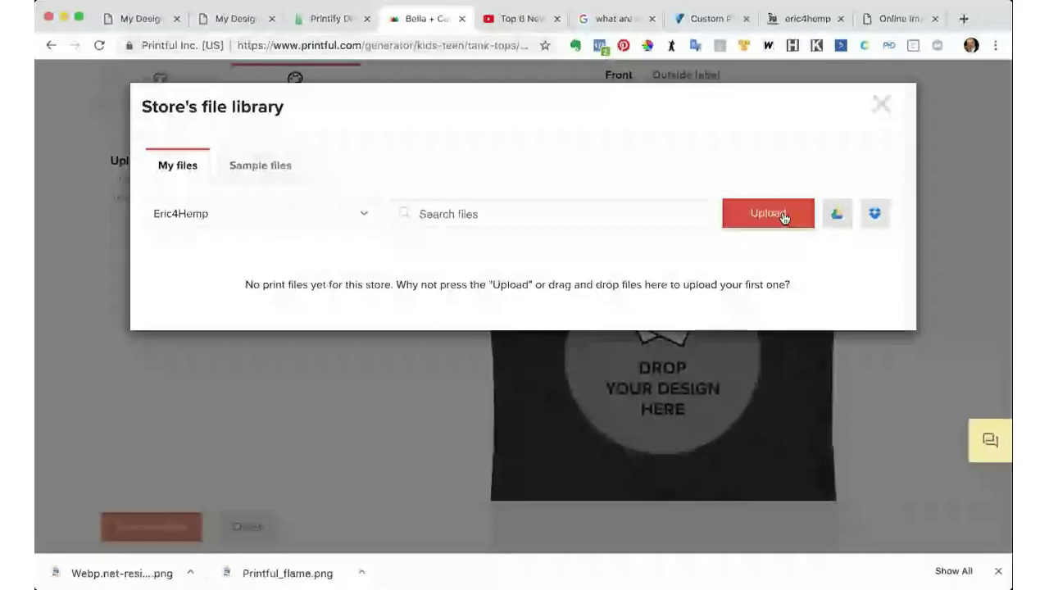
pyautogui.click(635, 208)
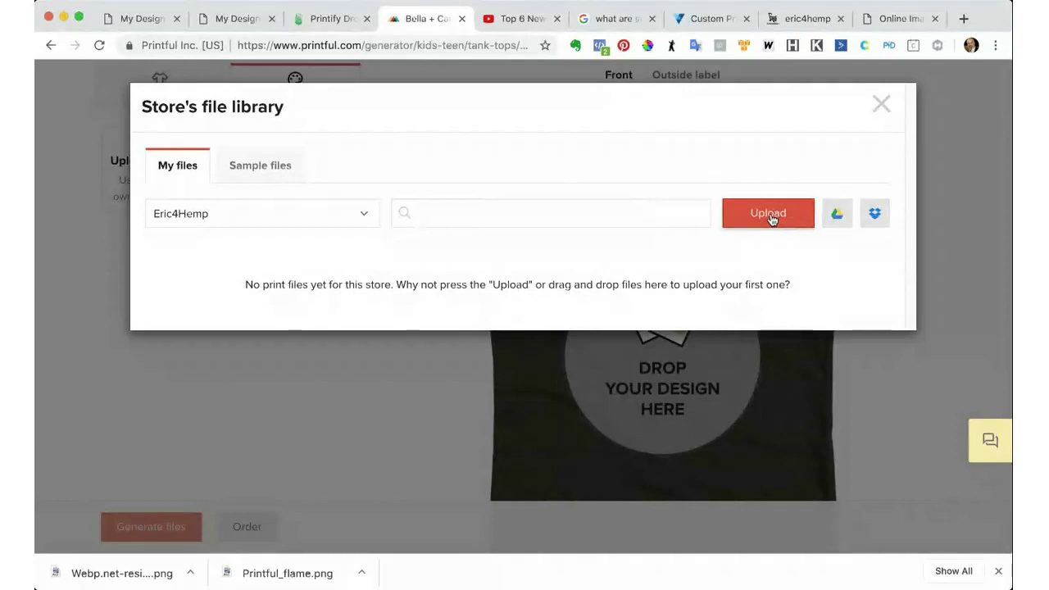
pyautogui.click(770, 217)
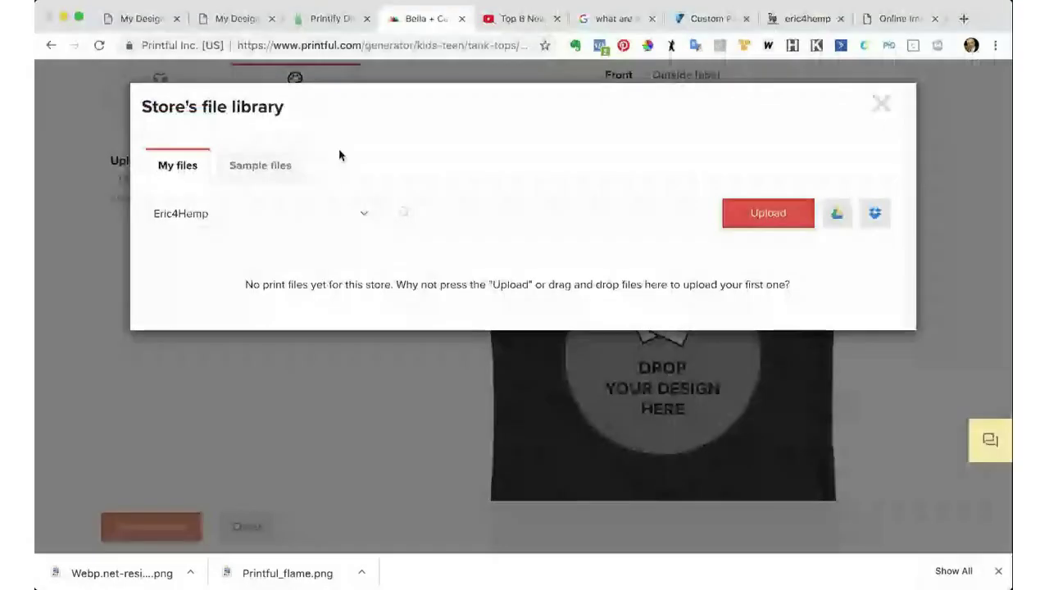
pyautogui.press('Escape')
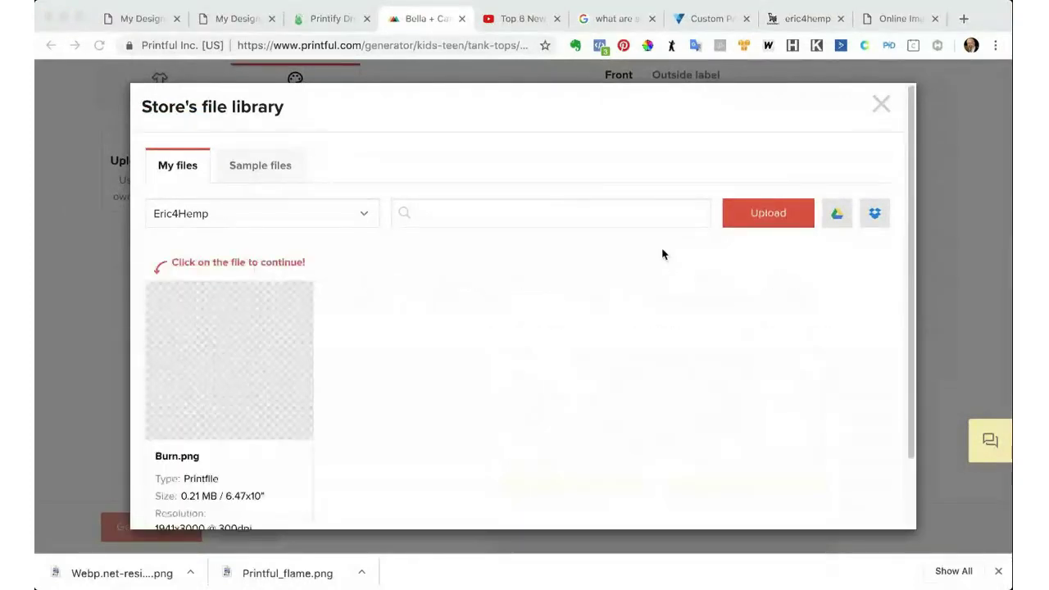
# Step: Choose Burn.png from the file library and place it on the front of the tank top
pyautogui.scroll(-2, 508, 294)
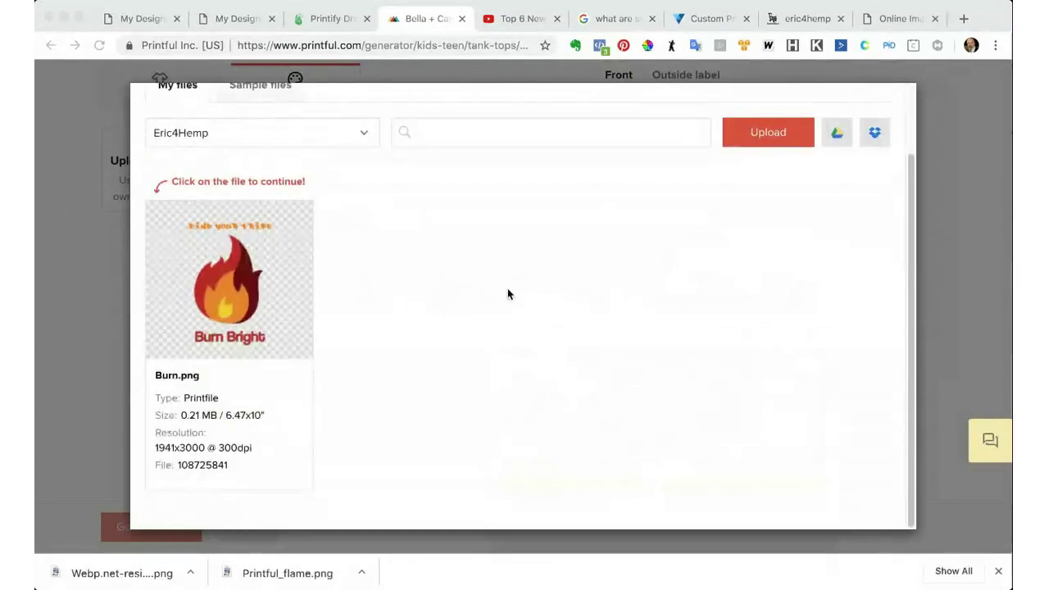
pyautogui.scroll(2, 508, 294)
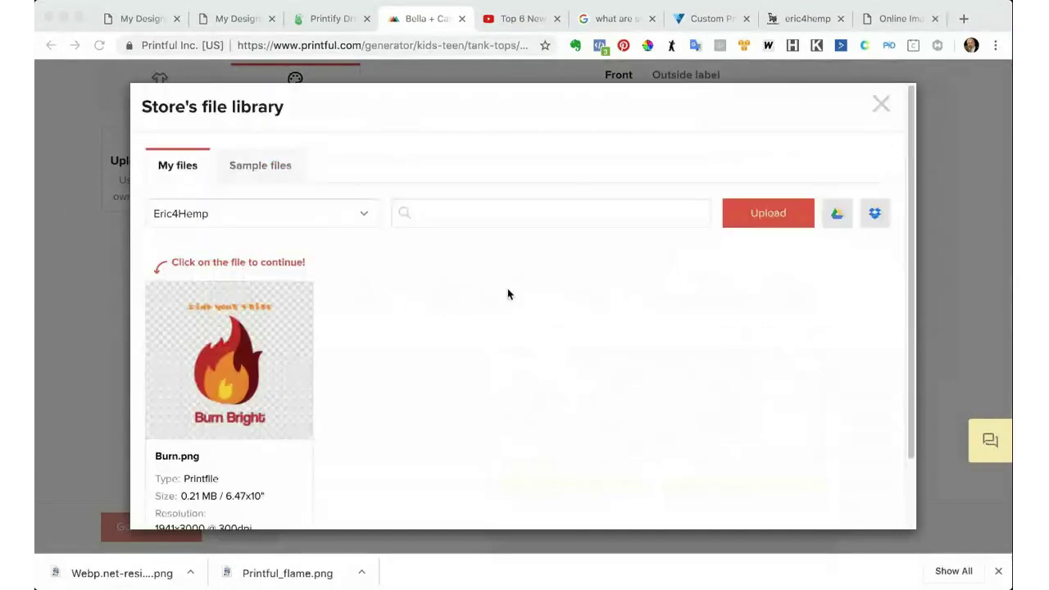
pyautogui.click(222, 367)
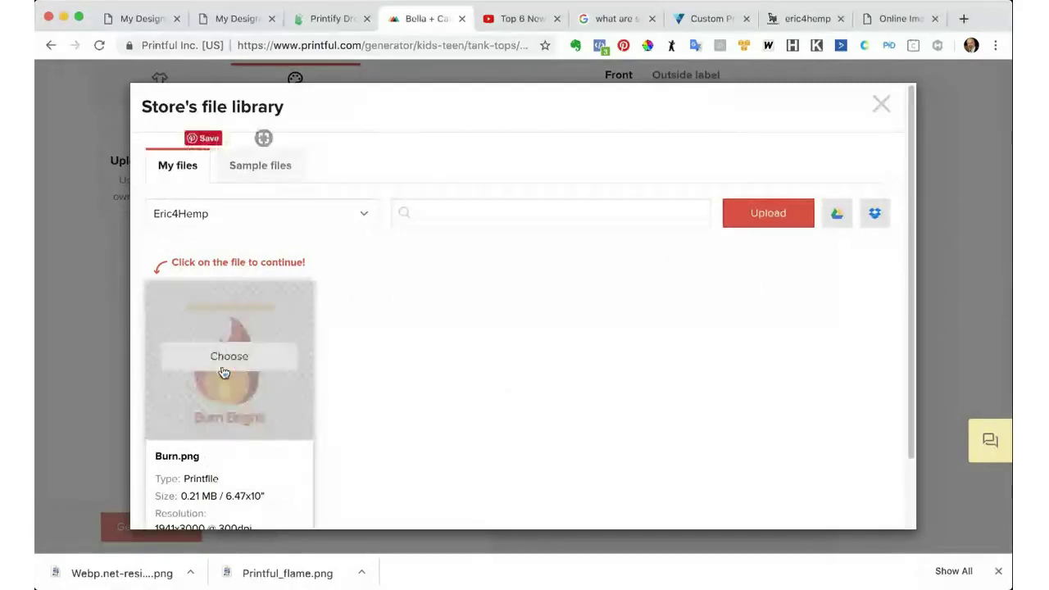
pyautogui.click(226, 357)
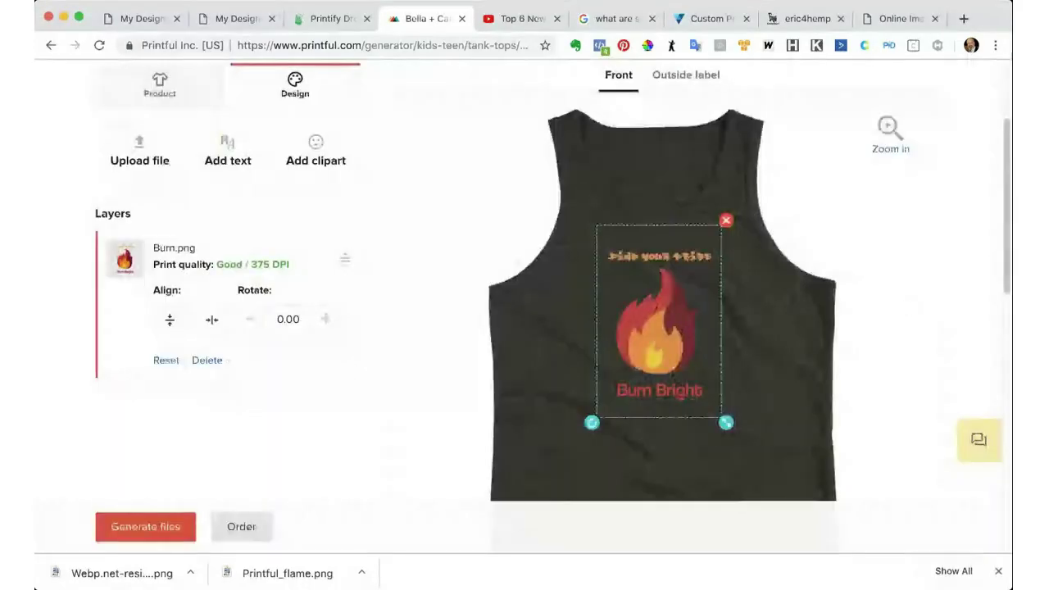
pyautogui.scroll(-1, 268, 275)
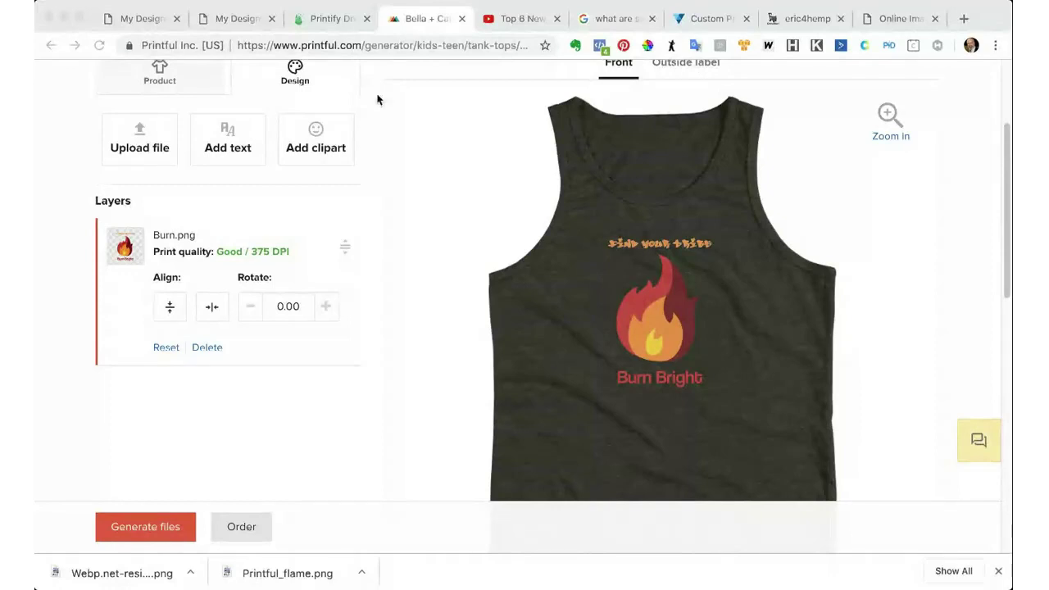
# Step: Switch to Printify and open the T-shirts under Kid's Clothing in the product catalog
pyautogui.click(332, 20)
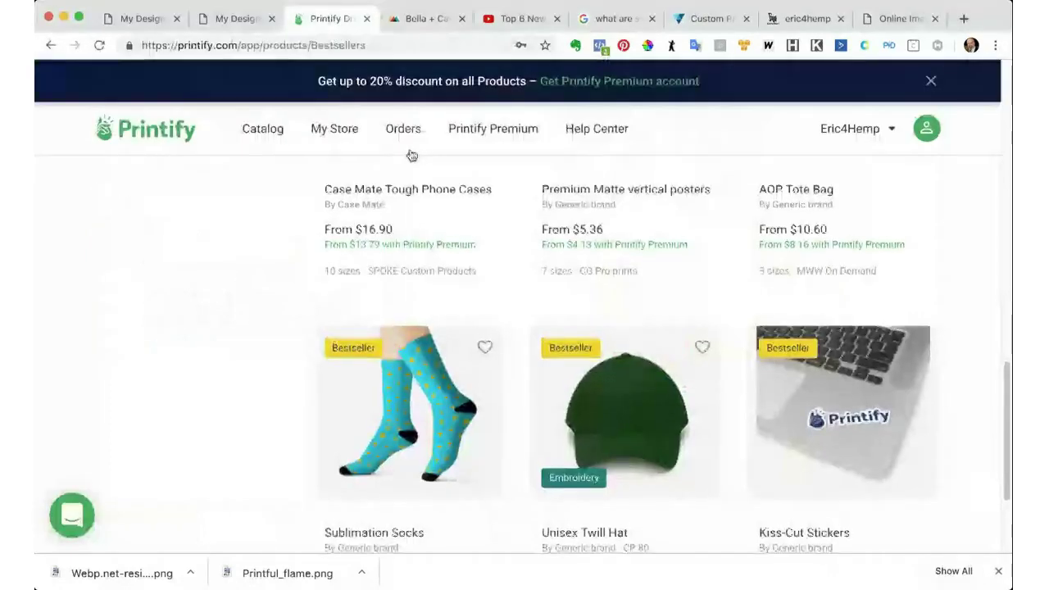
pyautogui.click(273, 133)
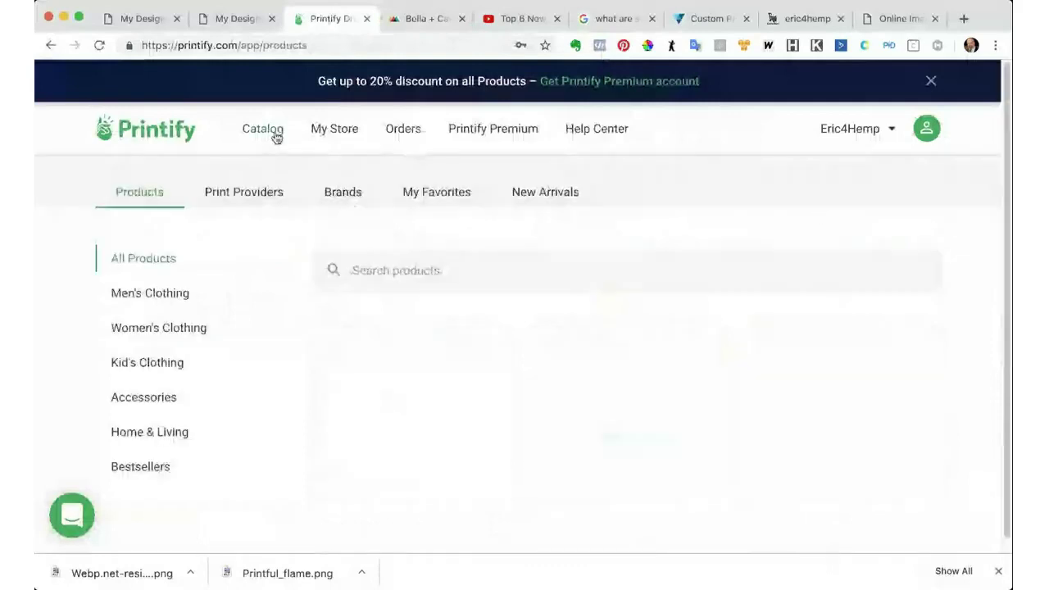
pyautogui.click(134, 370)
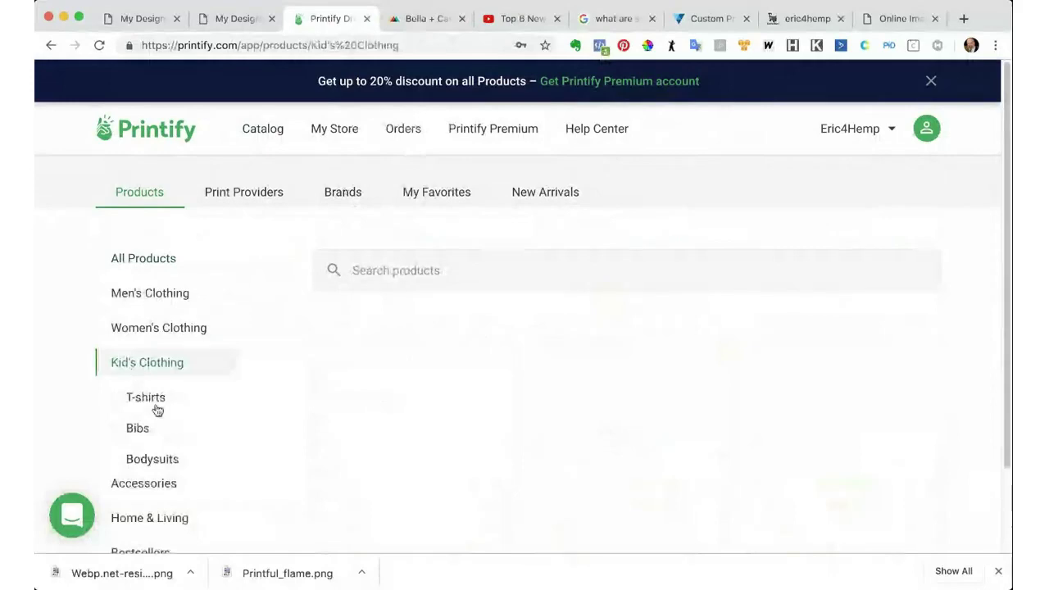
pyautogui.click(158, 405)
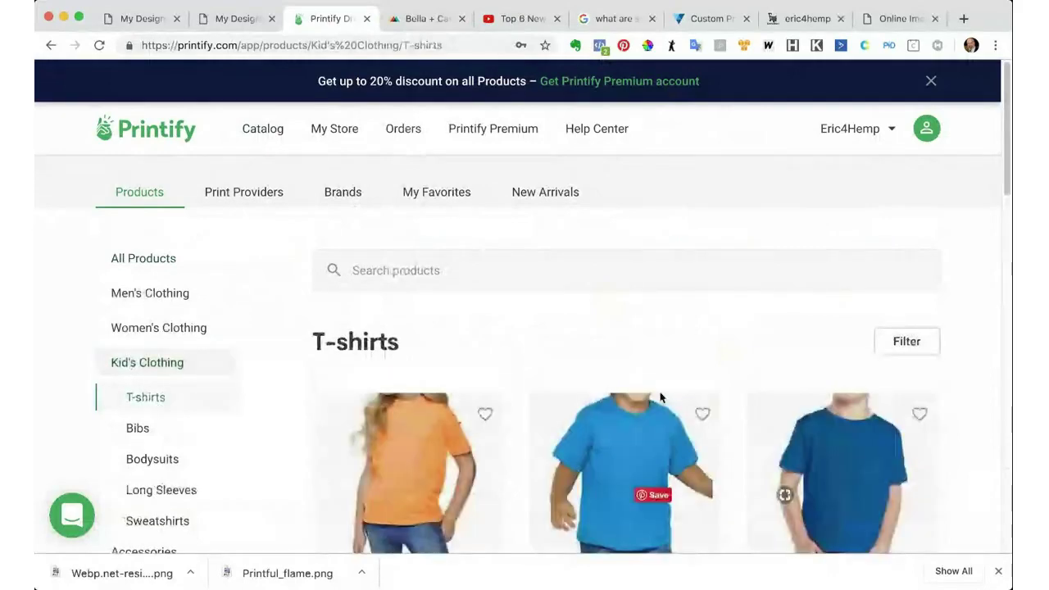
# Step: Open the Kid's Fine Jersey Tee by Rabbit Skins and start designing it in the product editor
pyautogui.scroll(-1, 716, 407)
pyautogui.scroll(-3, 732, 399)
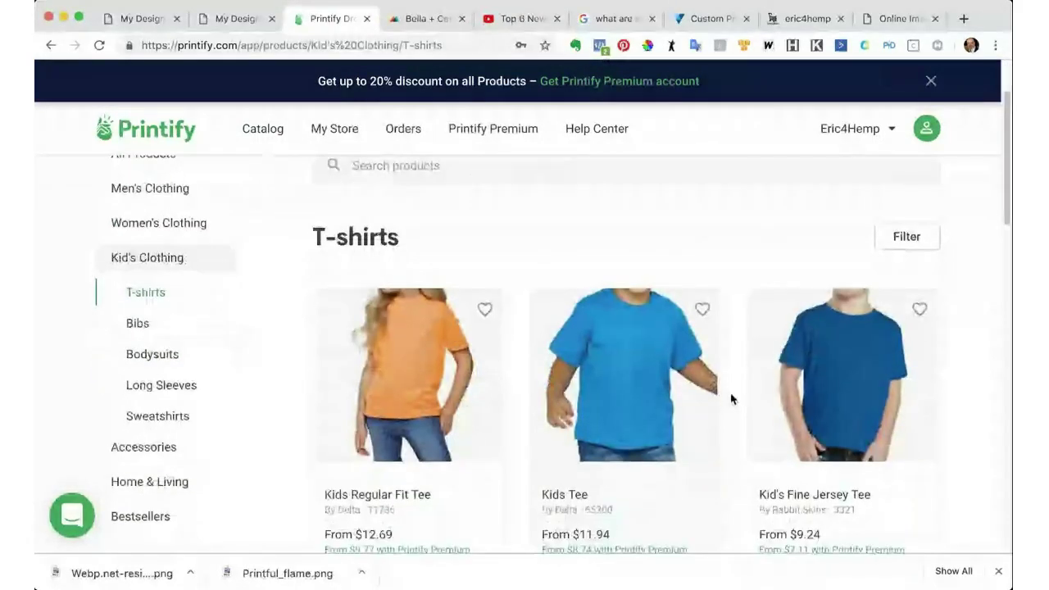
pyautogui.scroll(-2, 732, 399)
pyautogui.click(844, 332)
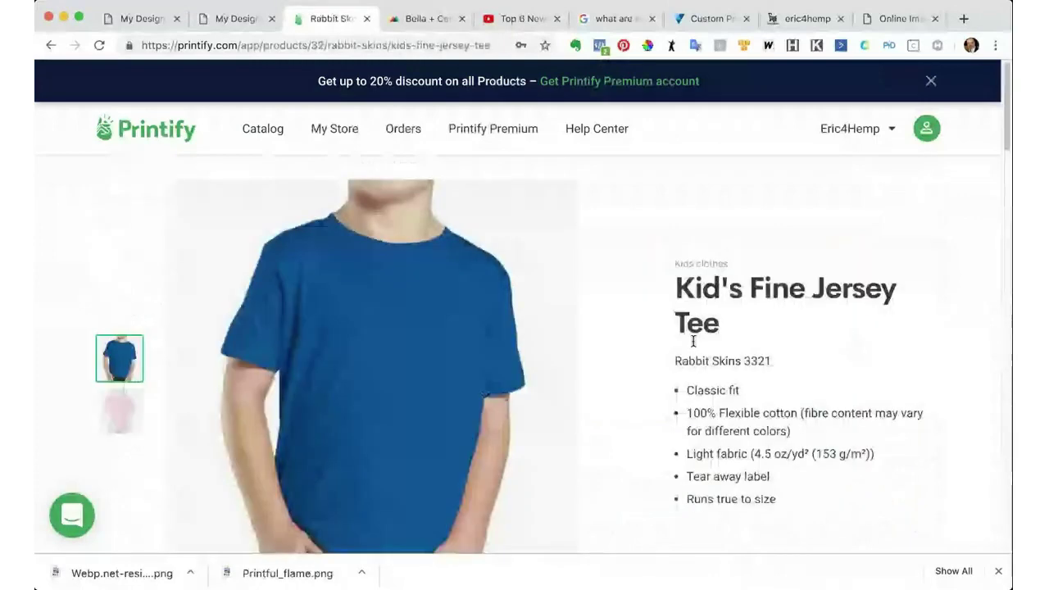
pyautogui.scroll(-3, 627, 344)
pyautogui.click(856, 436)
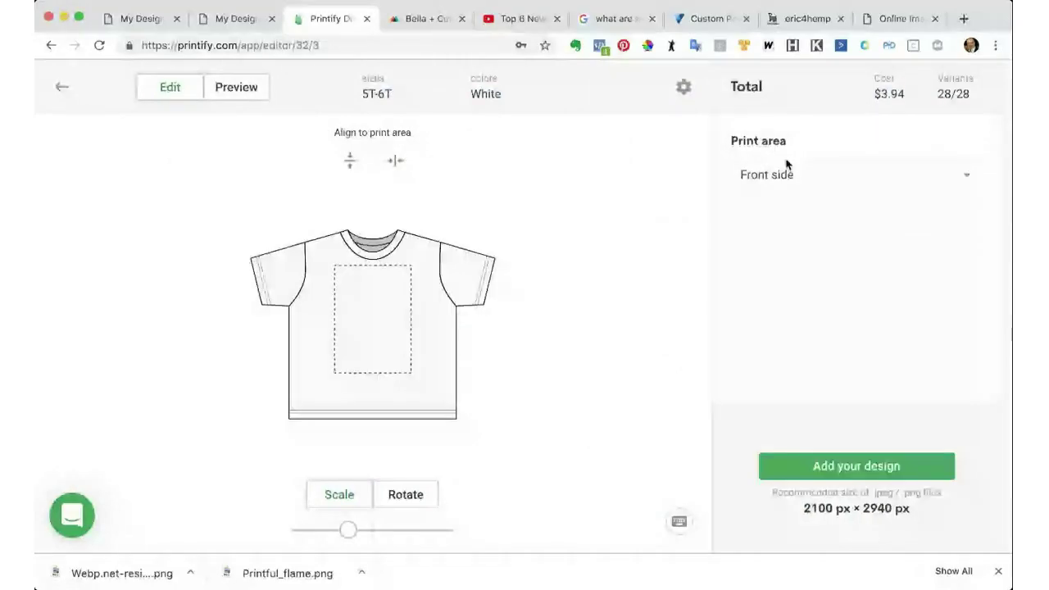
# Step: Return to the Printify tee editor and look through the uploaded designs in My Files, closing the library without choosing another
pyautogui.hotkey('ctrl', 'Tab')
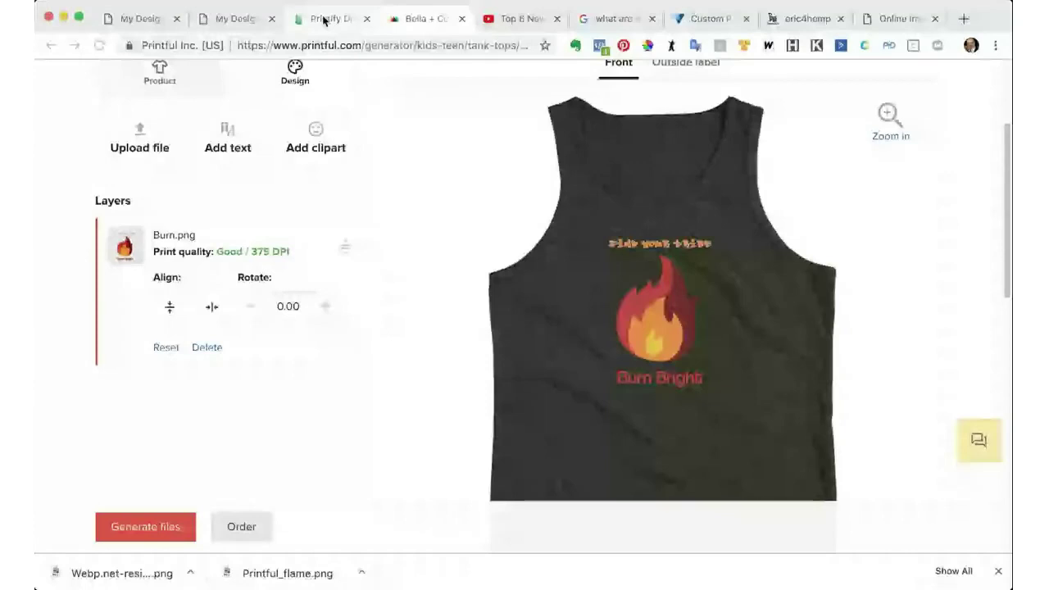
pyautogui.click(323, 20)
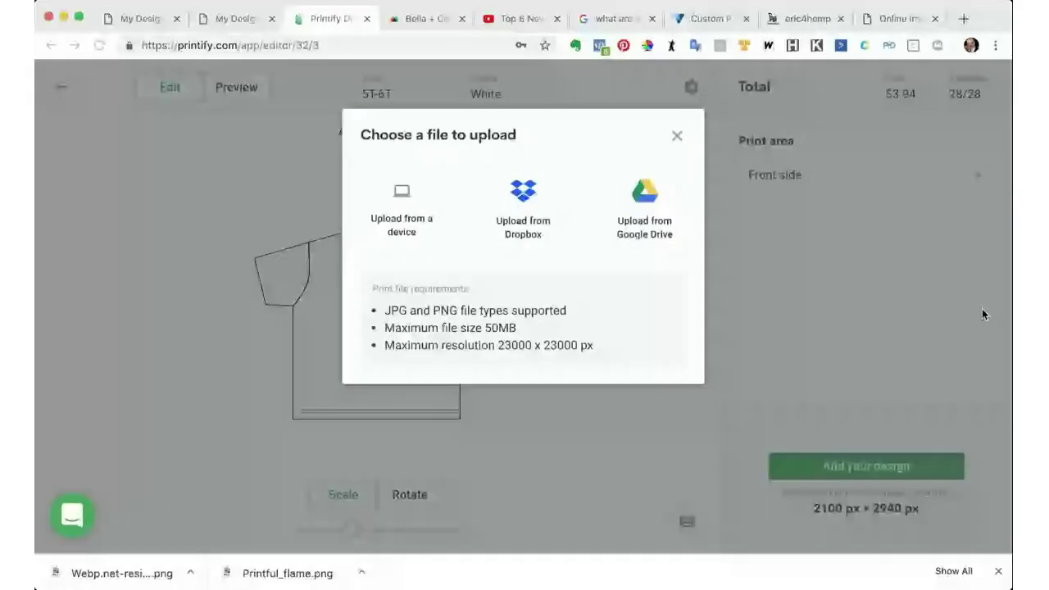
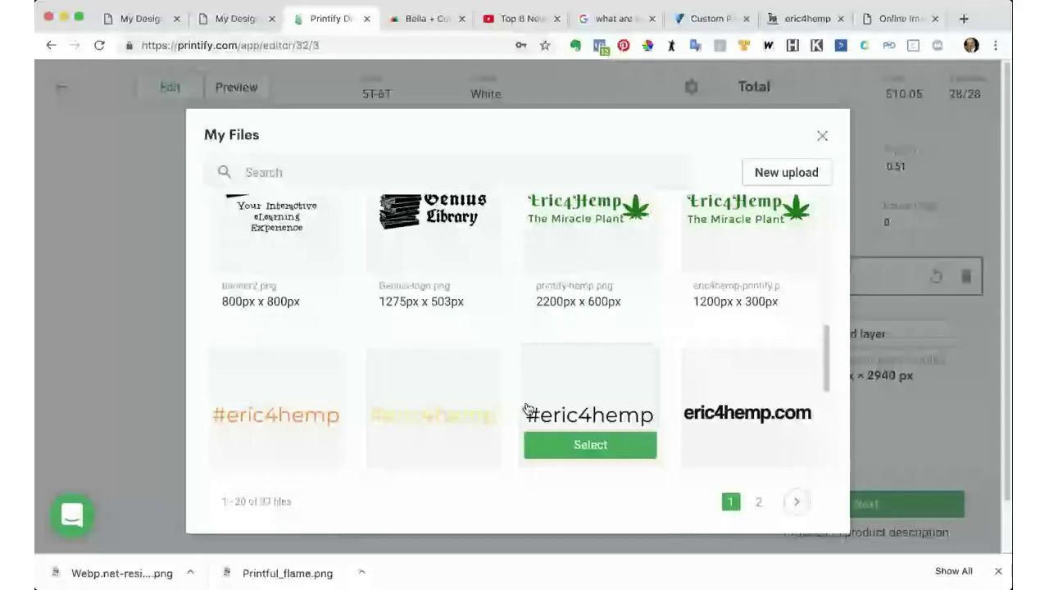
pyautogui.scroll(-5, 540, 401)
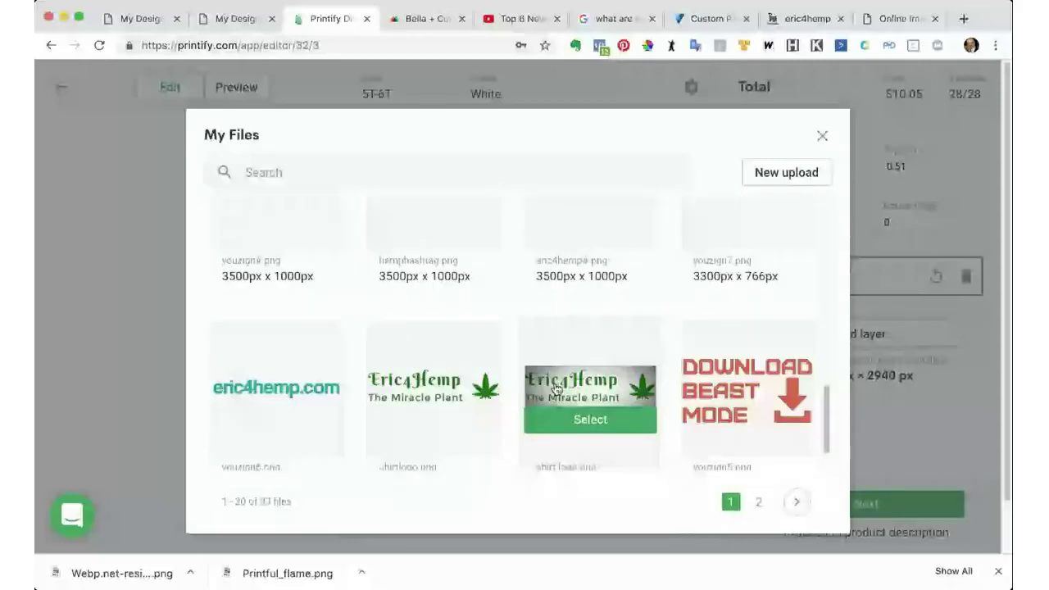
pyautogui.scroll(-1, 939, 437)
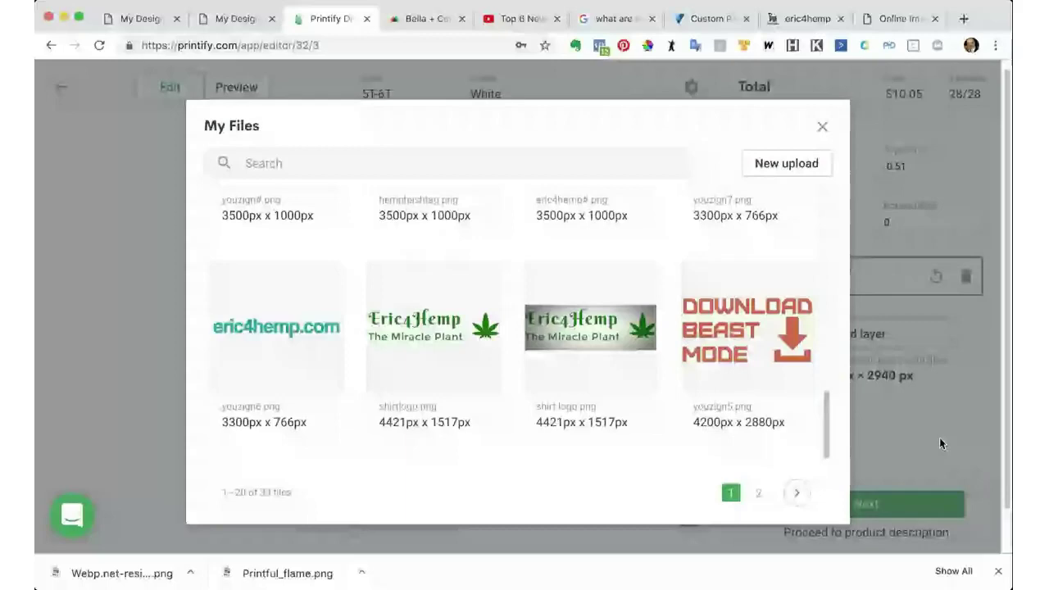
pyautogui.click(938, 437)
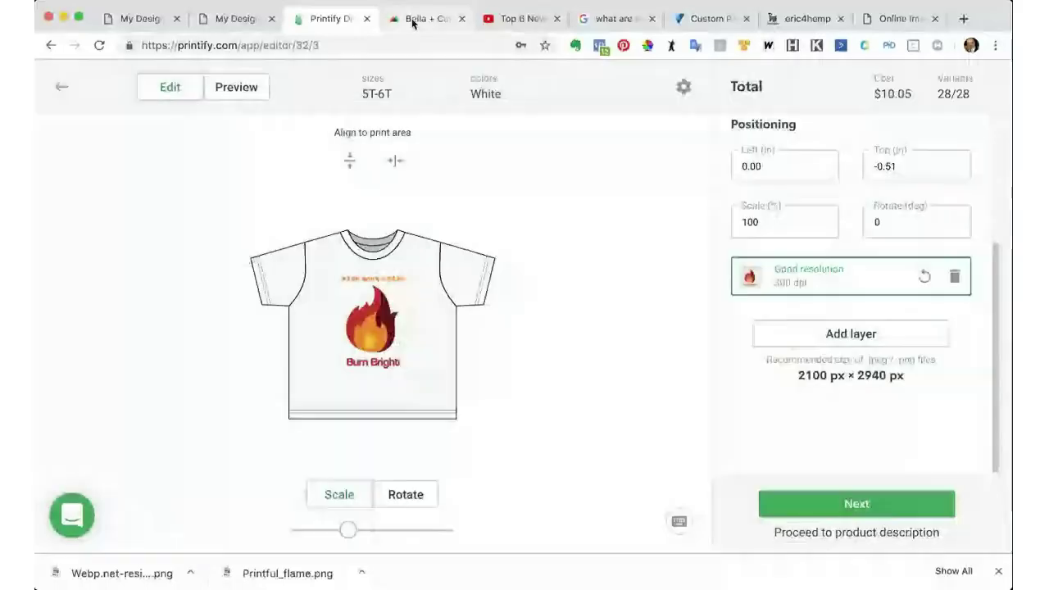
# Step: Choose the Black tee as the store's title image on the Printify mockups page and show it larger
pyautogui.click(413, 23)
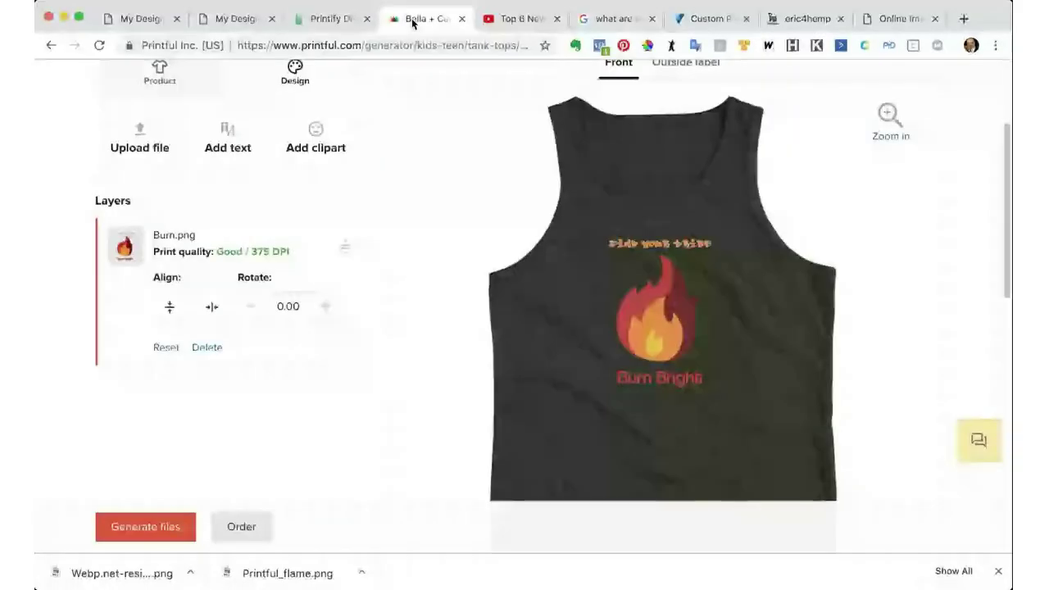
pyautogui.click(327, 19)
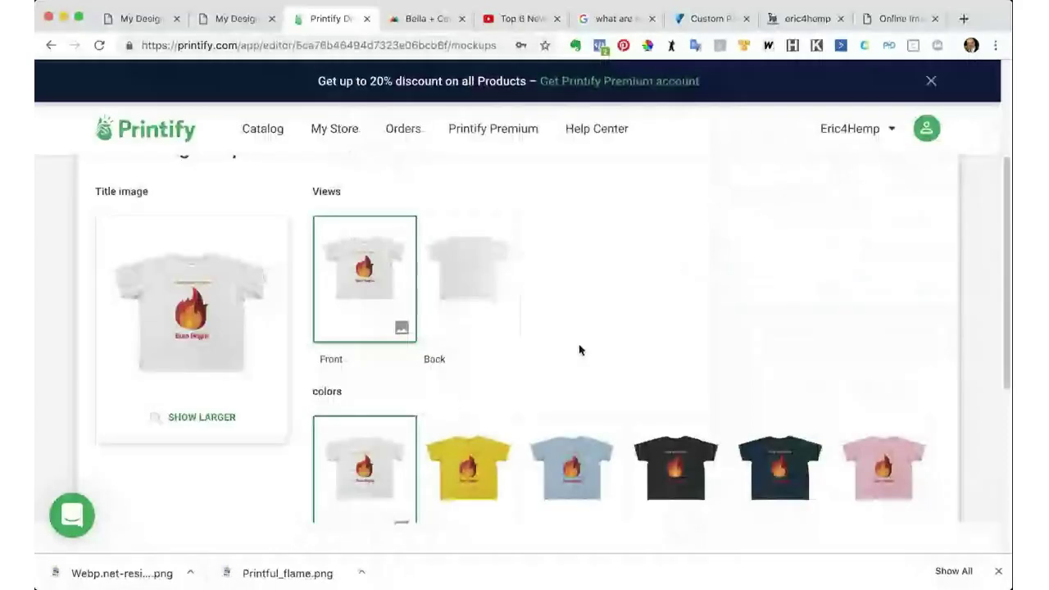
pyautogui.scroll(-3, 579, 349)
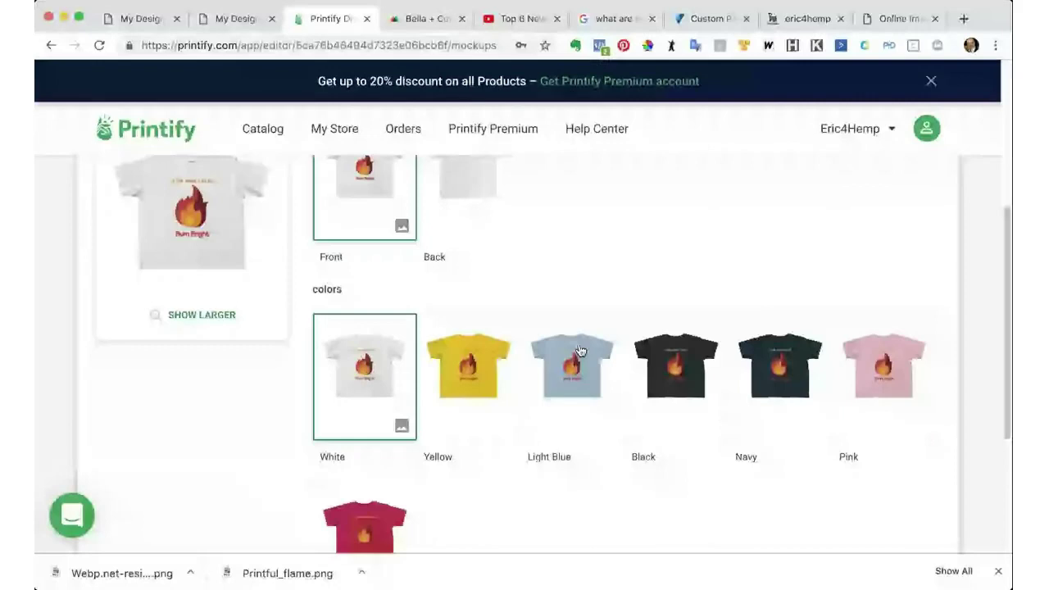
pyautogui.scroll(-3, 598, 344)
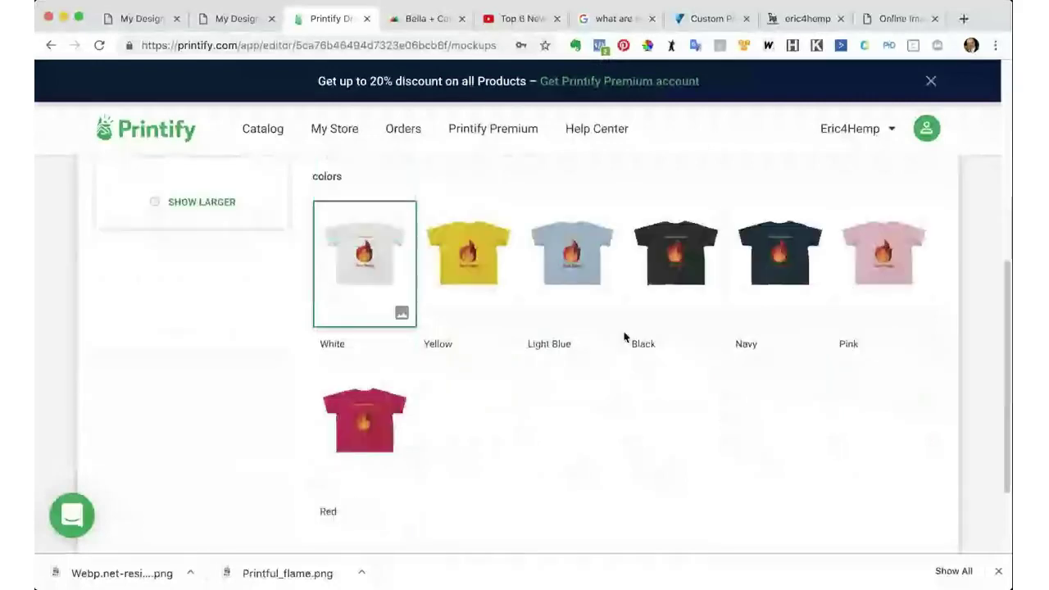
pyautogui.click(624, 336)
pyautogui.scroll(7, 621, 237)
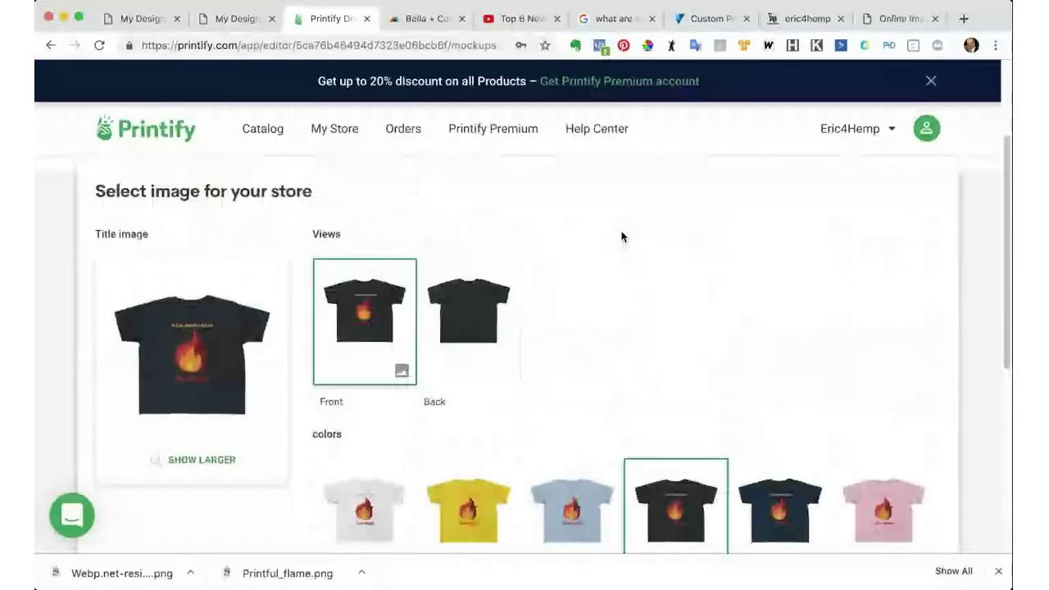
pyautogui.click(215, 457)
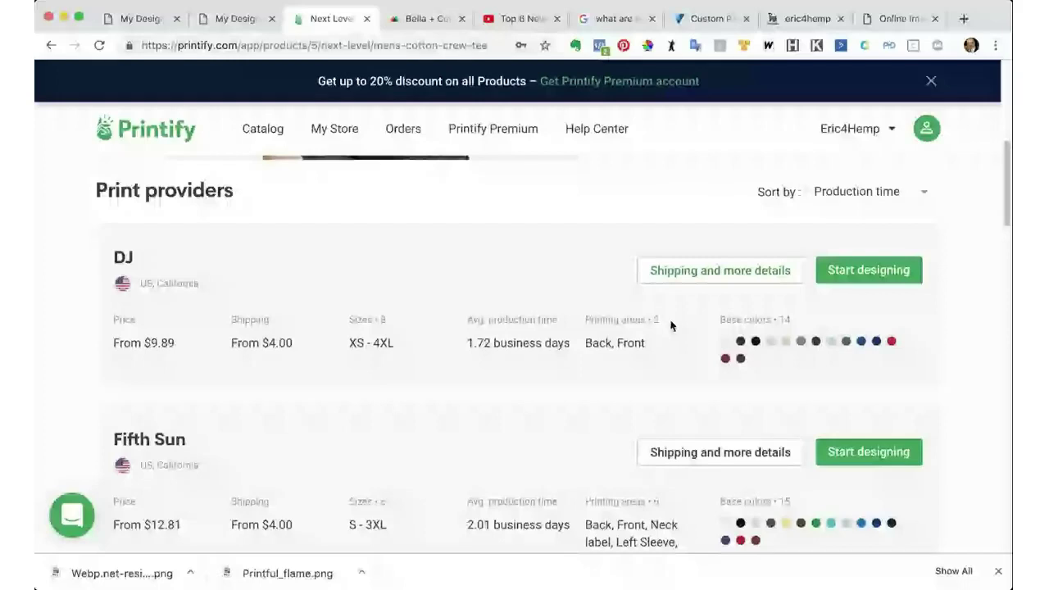
# Step: Review the print providers, description and key features of the Next Level men's cotton crew tee
pyautogui.scroll(-10, 670, 326)
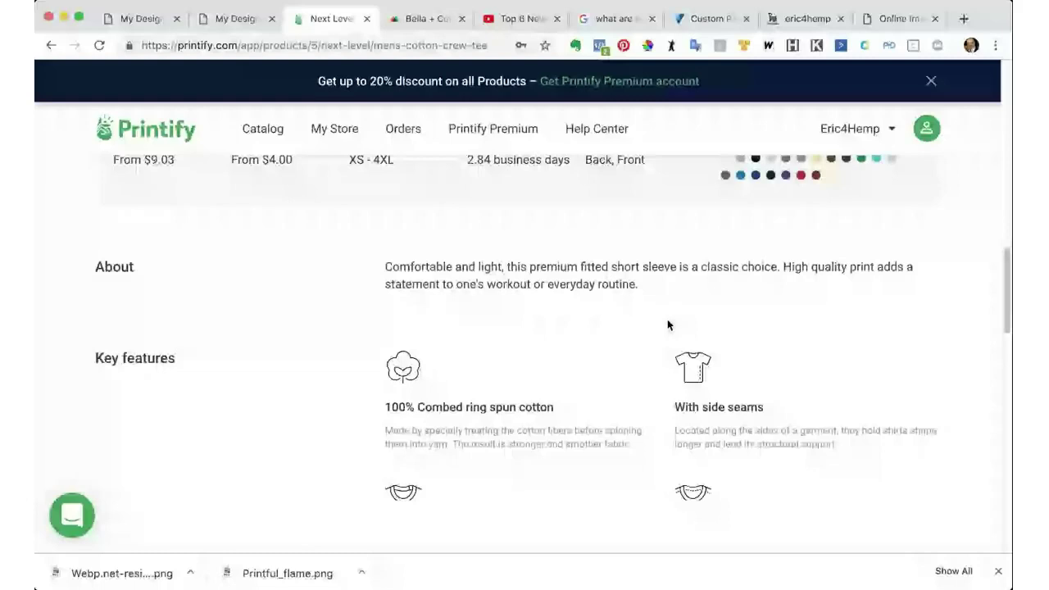
pyautogui.scroll(-1, 668, 325)
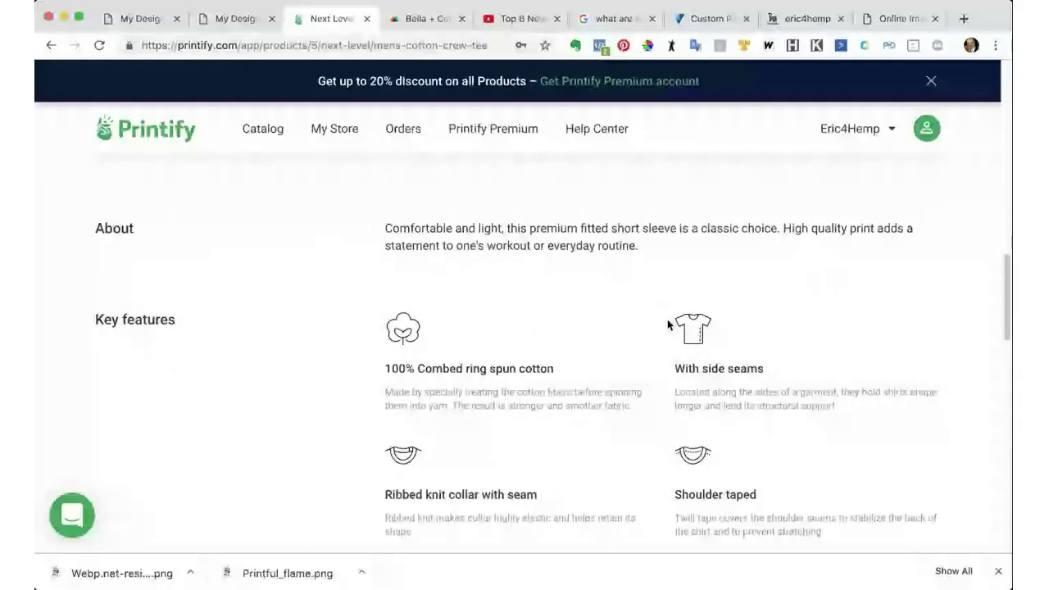
# Step: Compare the print providers' prices, shipping, sizes, production times, printing areas and colors for the Next Level men's cotton crew tee
pyautogui.scroll(-2, 667, 325)
pyautogui.scroll(2, 668, 325)
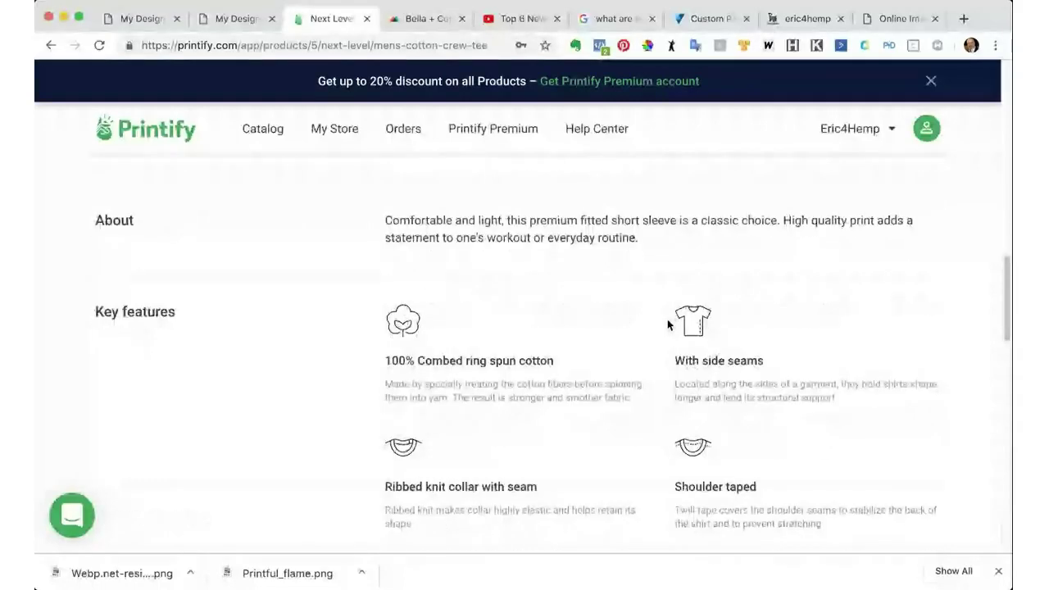
pyautogui.scroll(5, 668, 325)
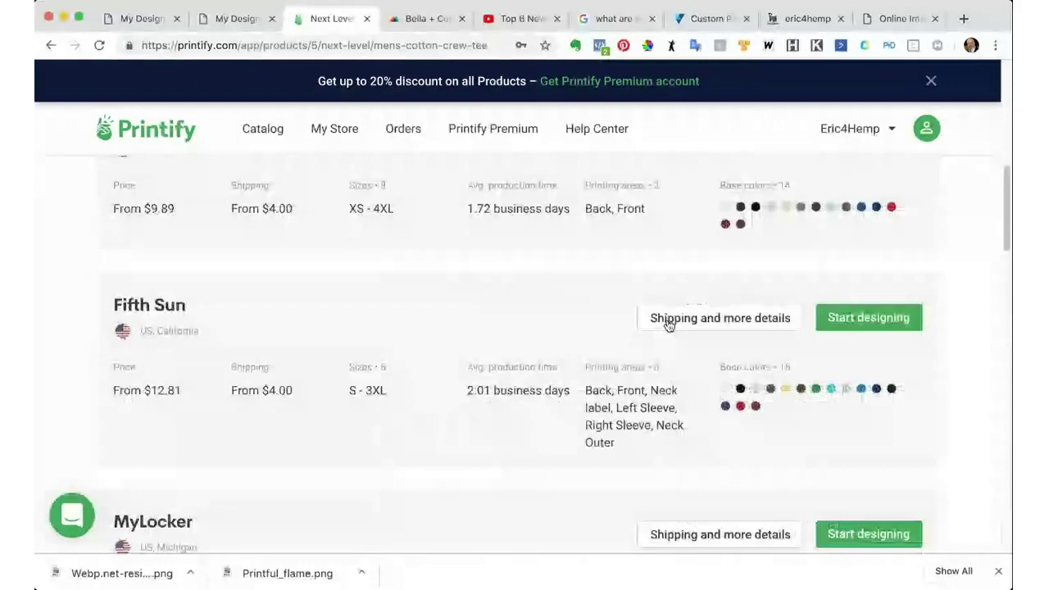
pyautogui.scroll(3, 668, 325)
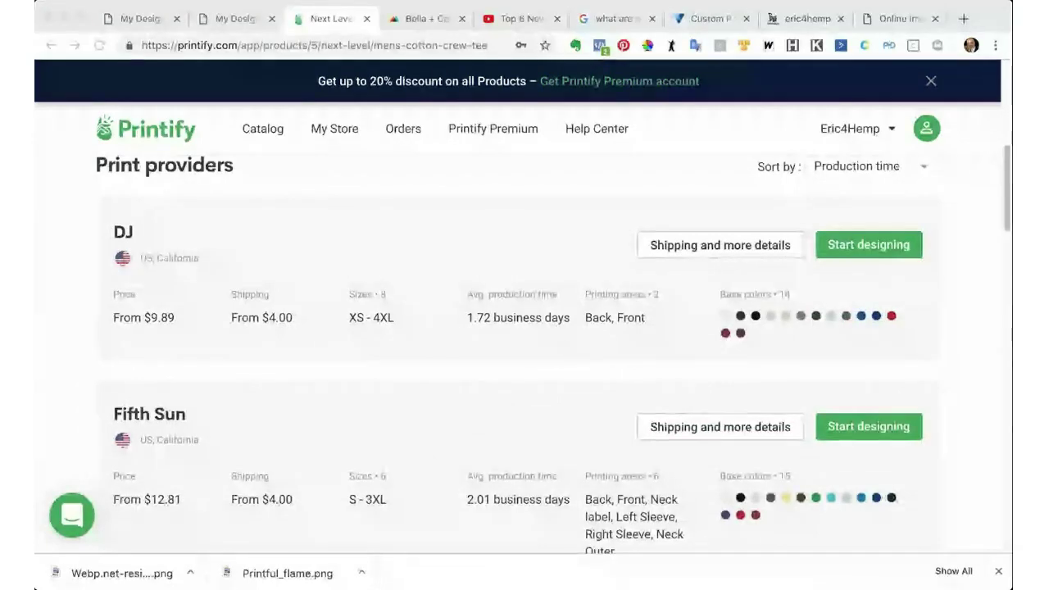
pyautogui.scroll(-3, 524, 282)
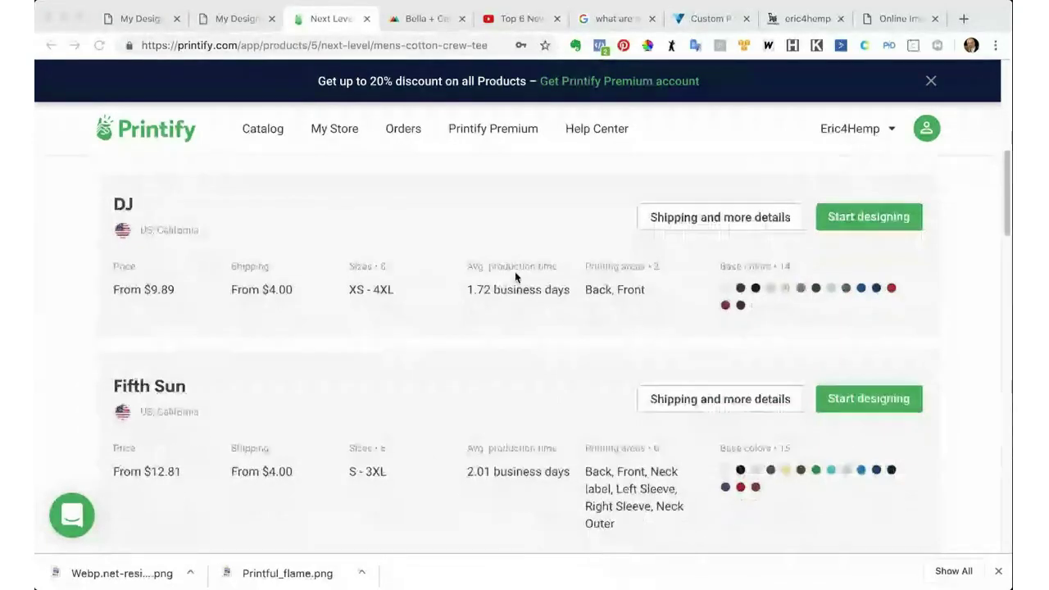
pyautogui.scroll(-6, 515, 278)
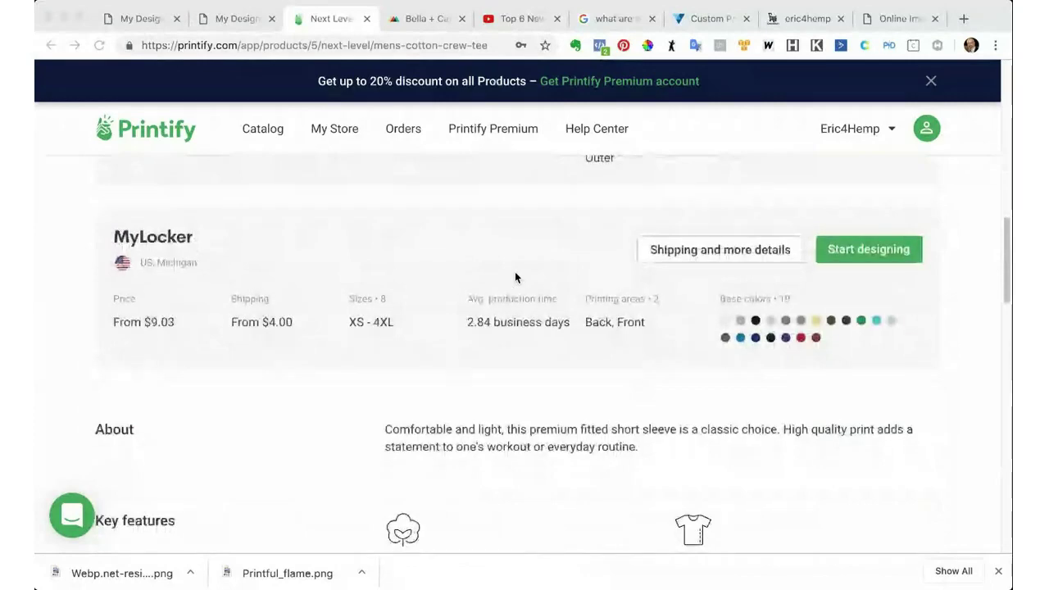
pyautogui.scroll(4, 521, 234)
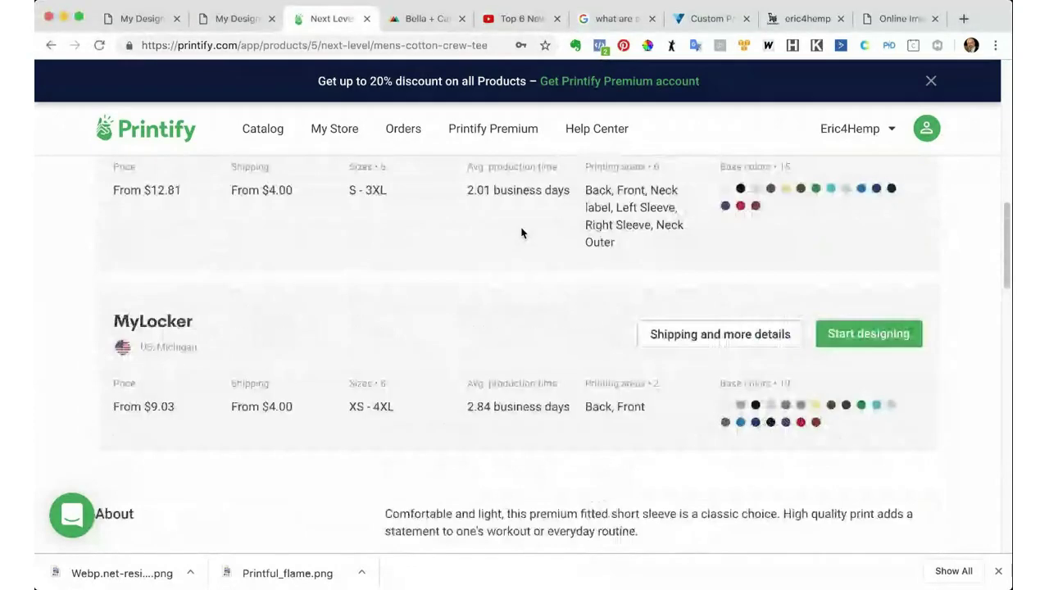
pyautogui.scroll(5, 516, 237)
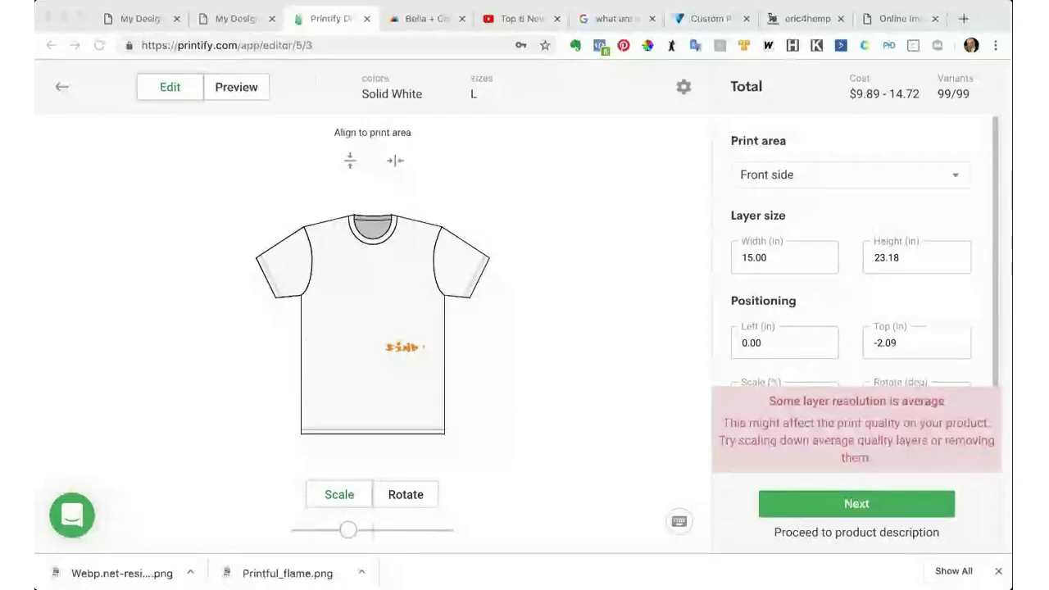
# Step: Remove the average-resolution design layer from the tee's front side and upload the flame image from the device instead
pyautogui.scroll(-3, 793, 356)
pyautogui.click(794, 356)
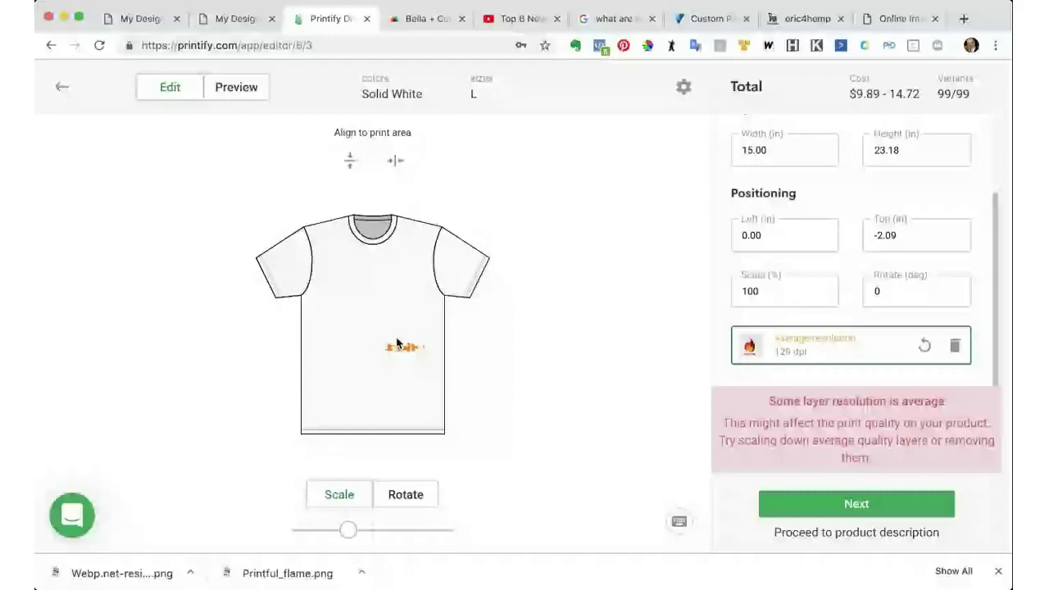
pyautogui.click(952, 348)
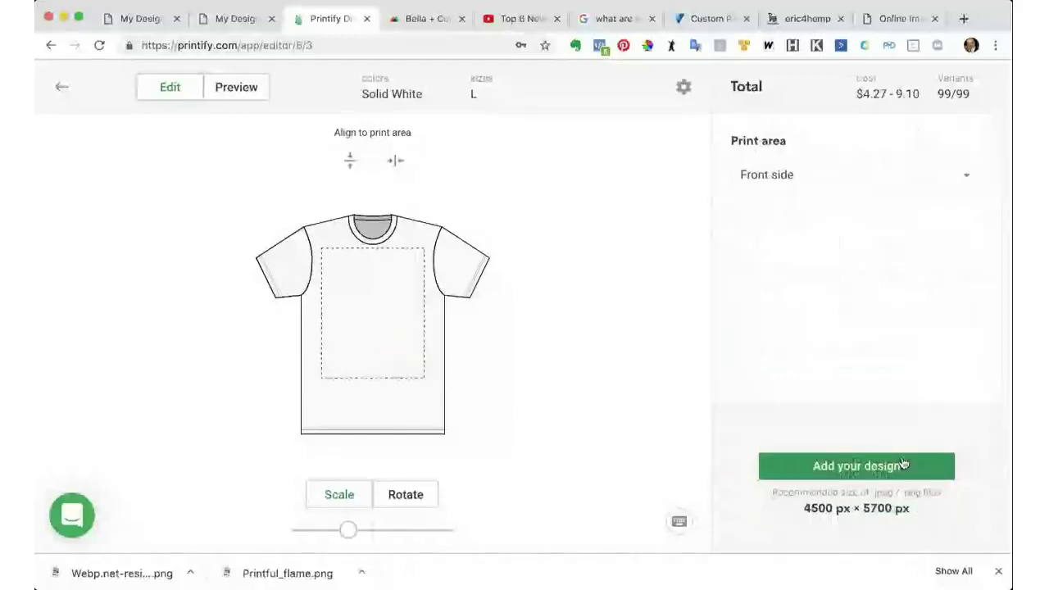
pyautogui.click(865, 466)
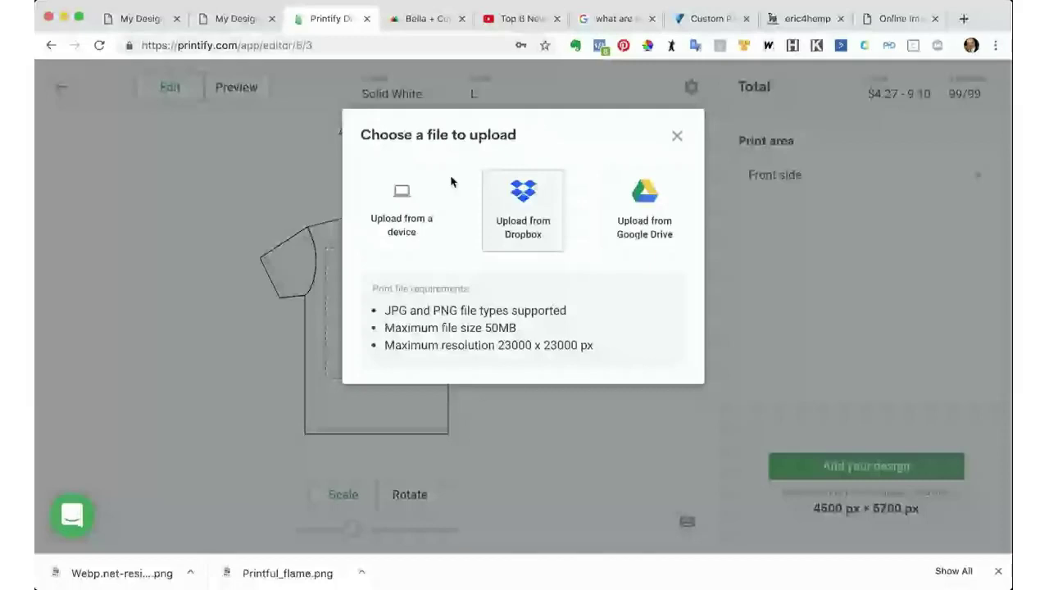
pyautogui.click(410, 215)
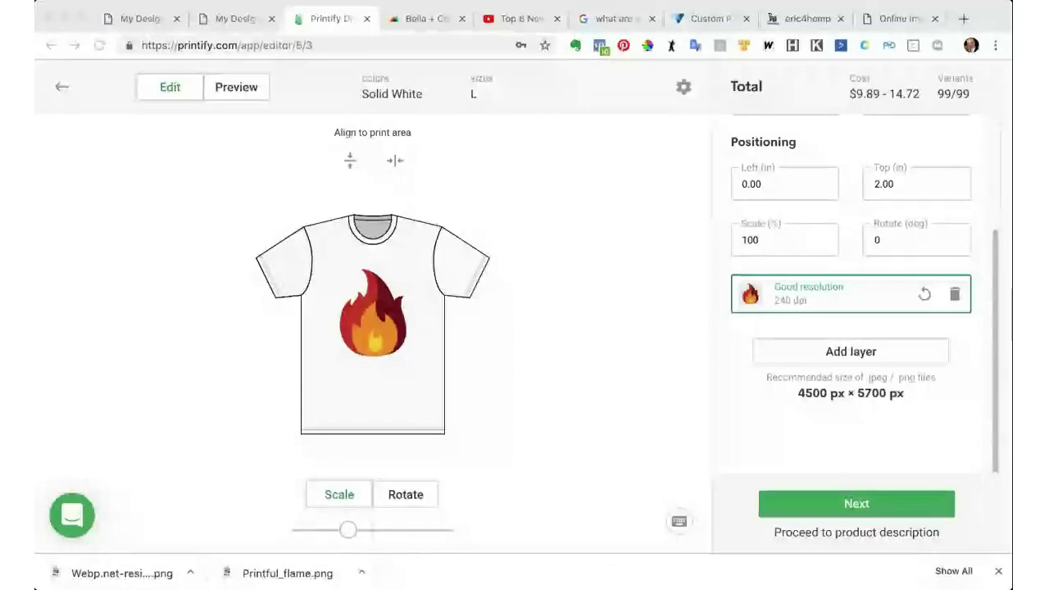
# Step: Switch to Printful, open the File library from the dashboard and view the uploaded print files
pyautogui.click(430, 23)
pyautogui.scroll(3, 445, 123)
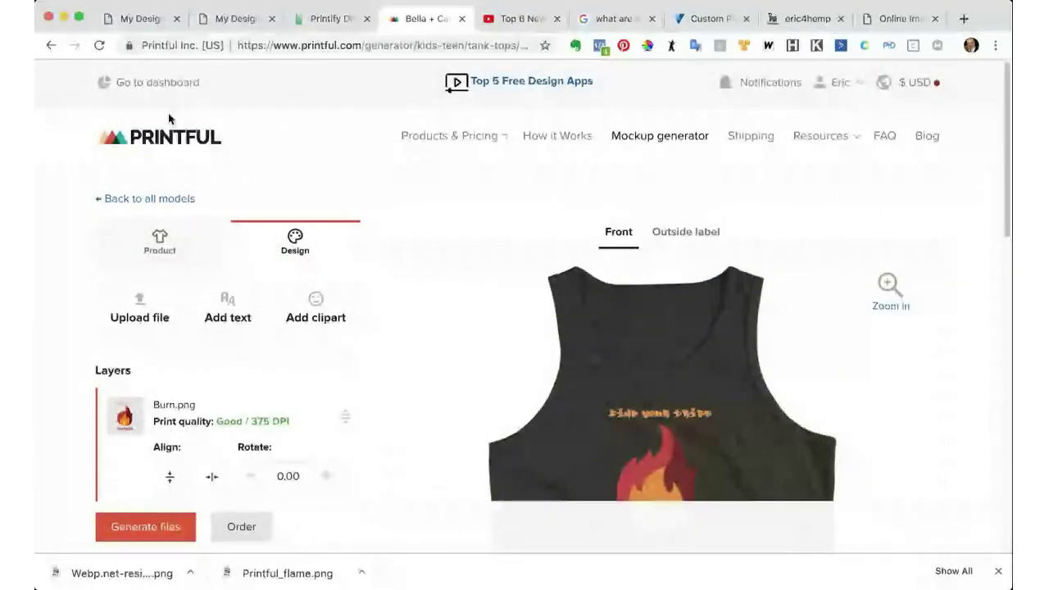
pyautogui.click(154, 88)
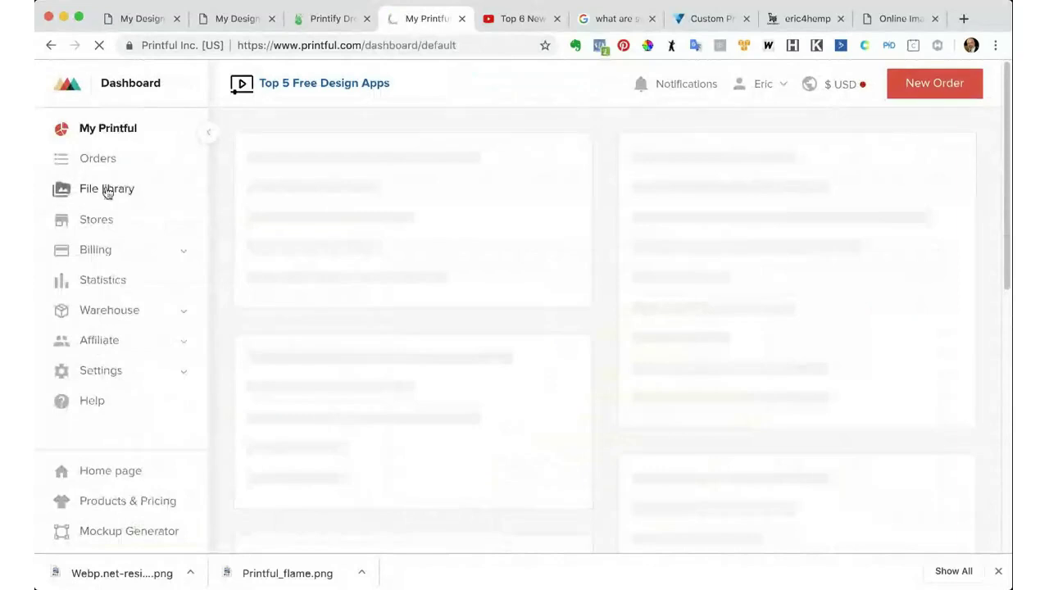
pyautogui.click(106, 190)
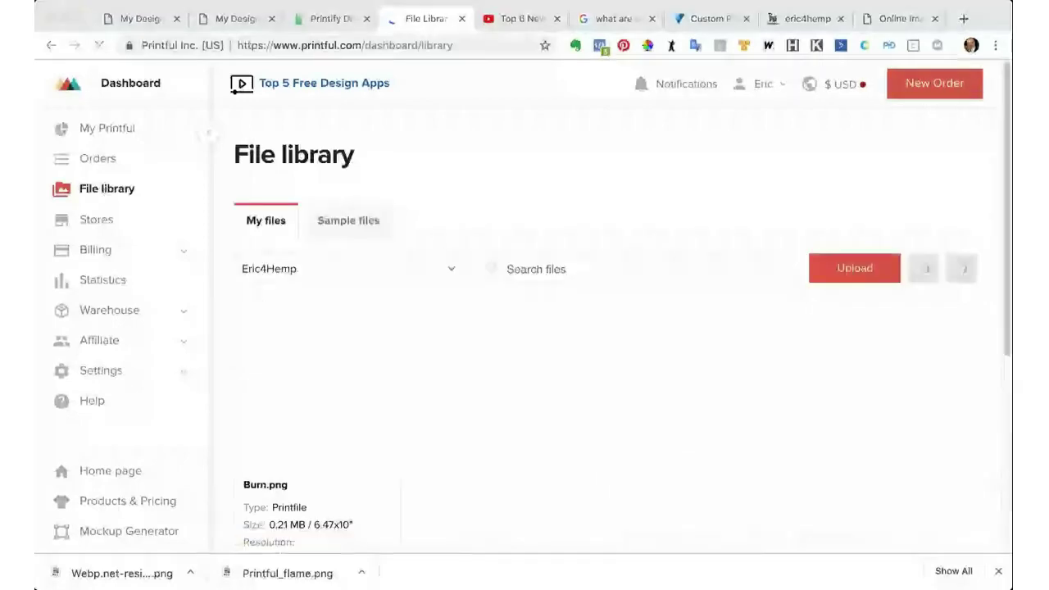
pyautogui.scroll(-2, 543, 372)
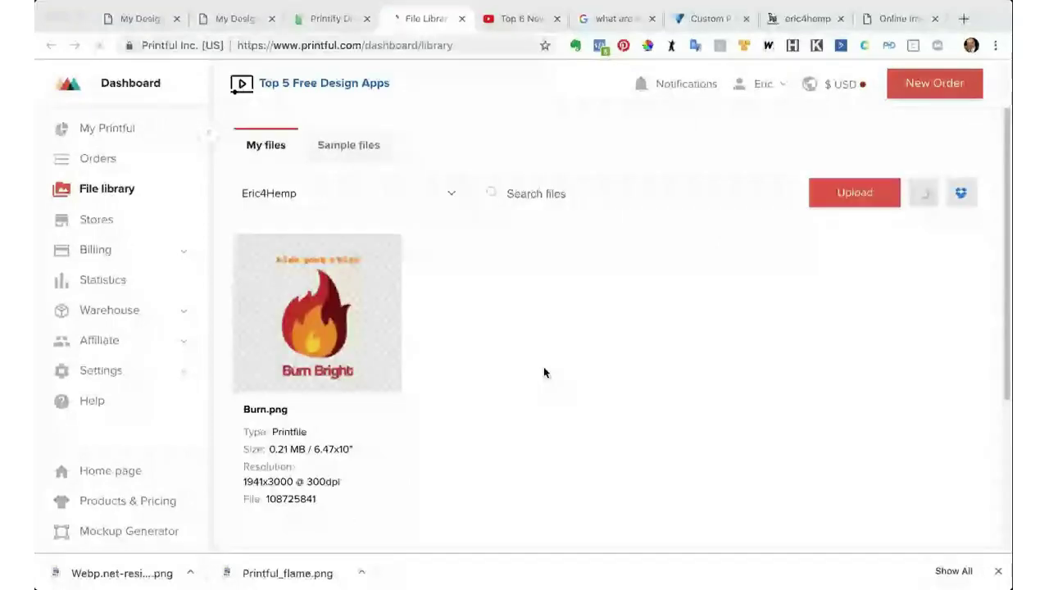
pyautogui.scroll(-3, 316, 236)
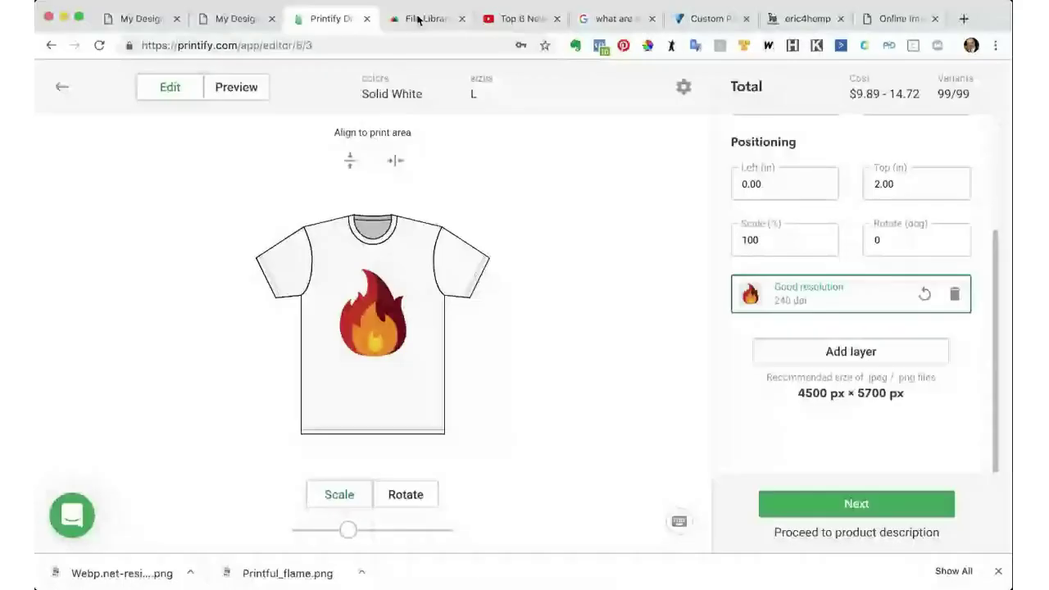
# Step: Return to Printful's File library and show the sample files made by its in-house designers
pyautogui.click(418, 18)
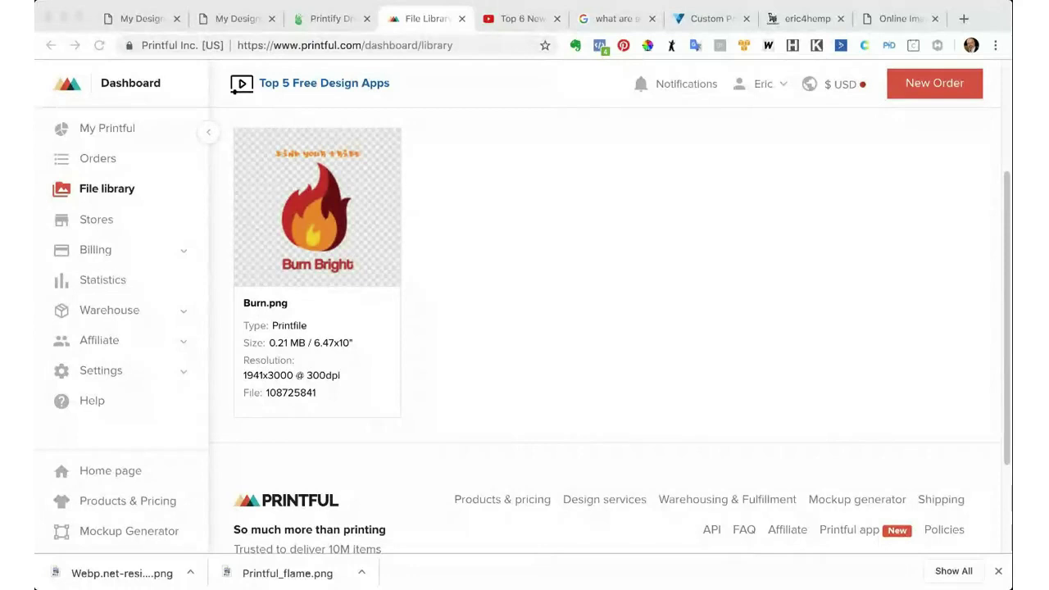
pyautogui.click(803, 286)
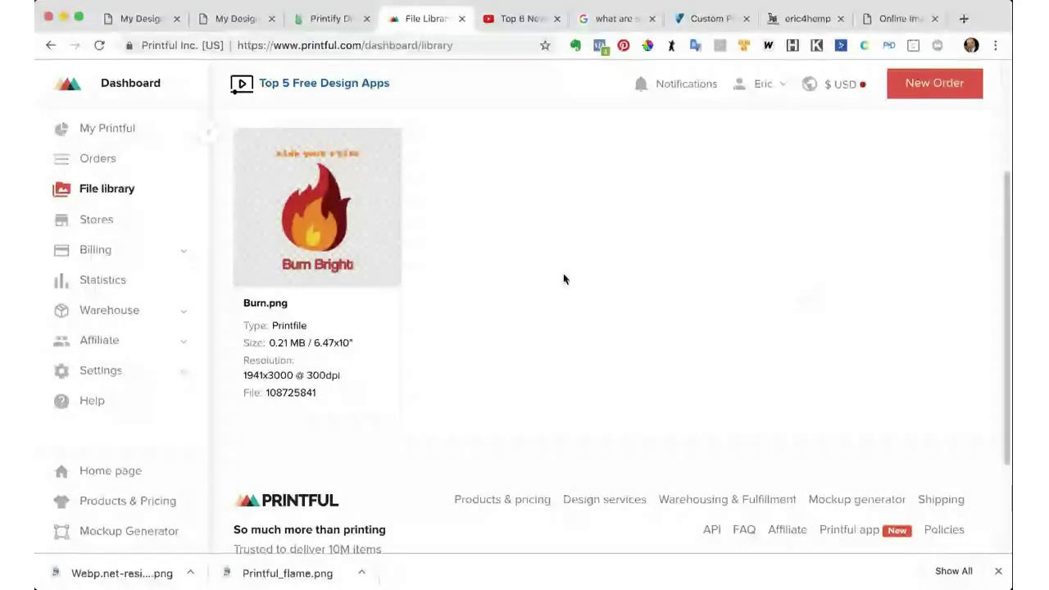
pyautogui.scroll(3, 562, 280)
pyautogui.click(348, 156)
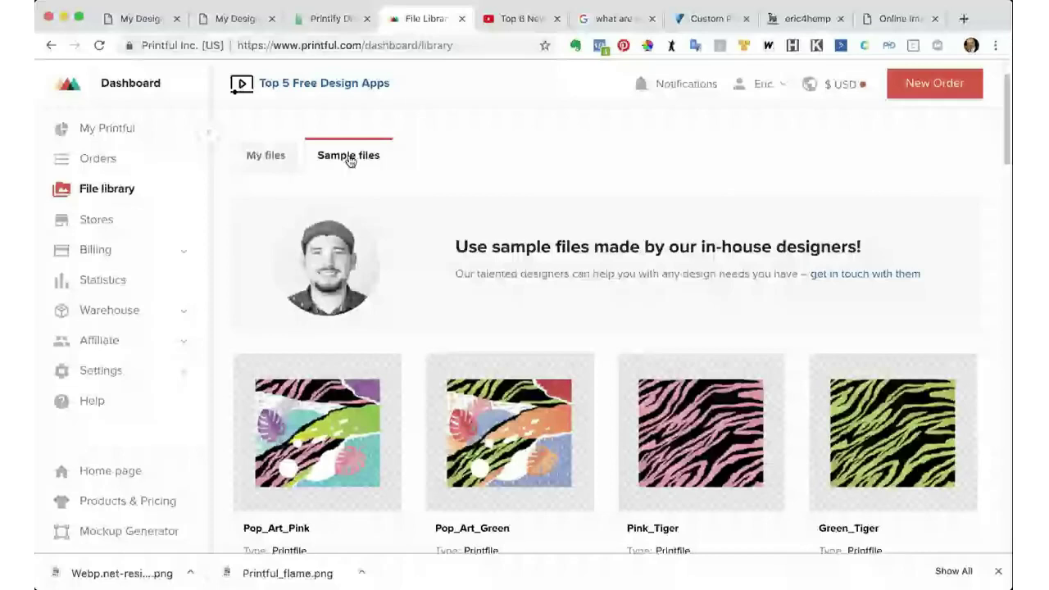
# Step: Browse the sample patterns and download the Printful_Marble_Blue file
pyautogui.scroll(-3, 668, 416)
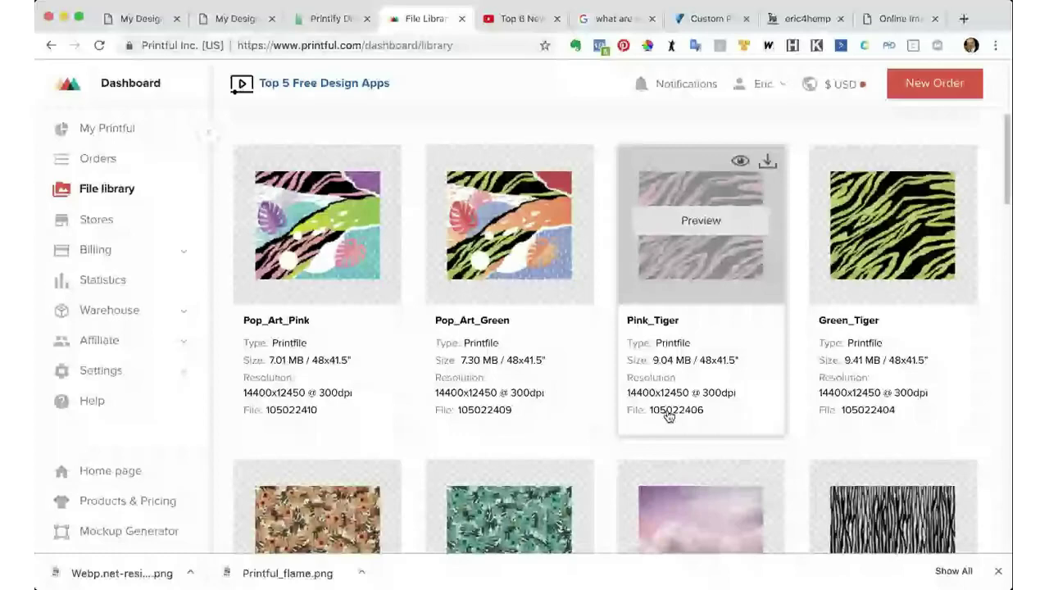
pyautogui.scroll(-1, 770, 362)
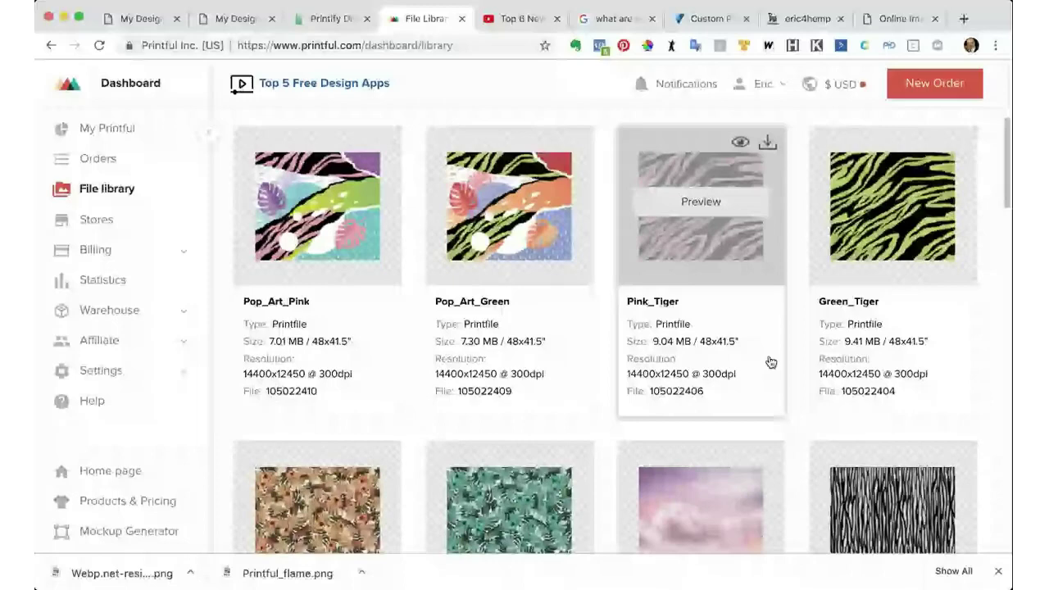
pyautogui.scroll(-3, 770, 362)
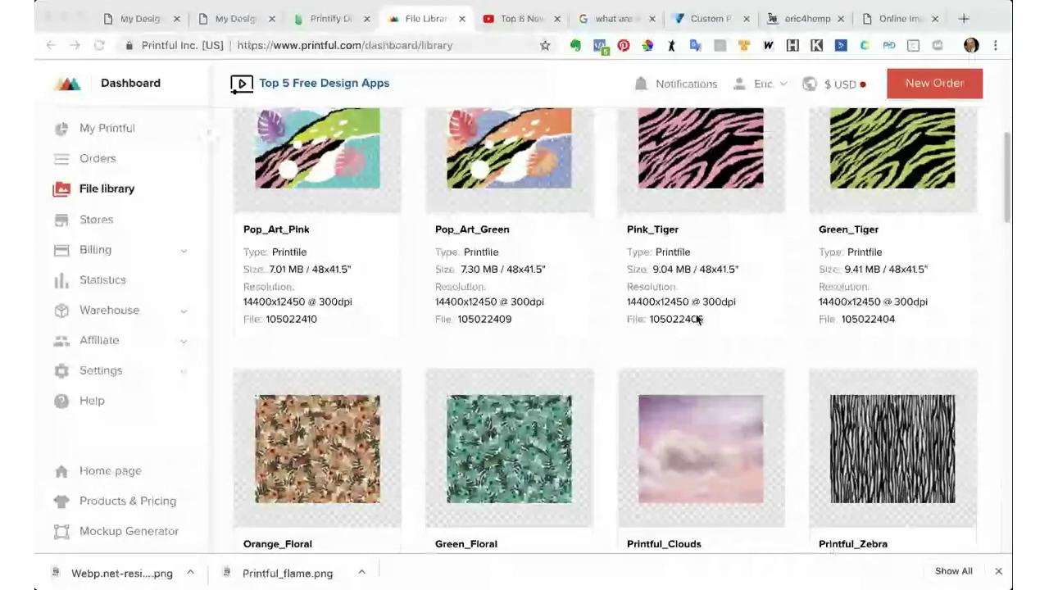
pyautogui.scroll(-6, 696, 313)
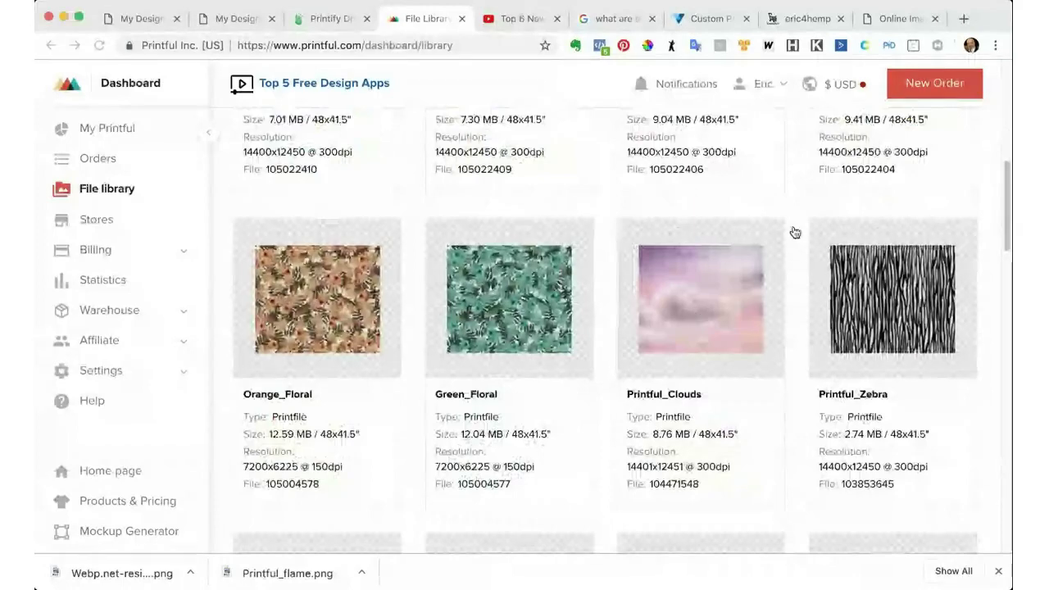
pyautogui.click(773, 297)
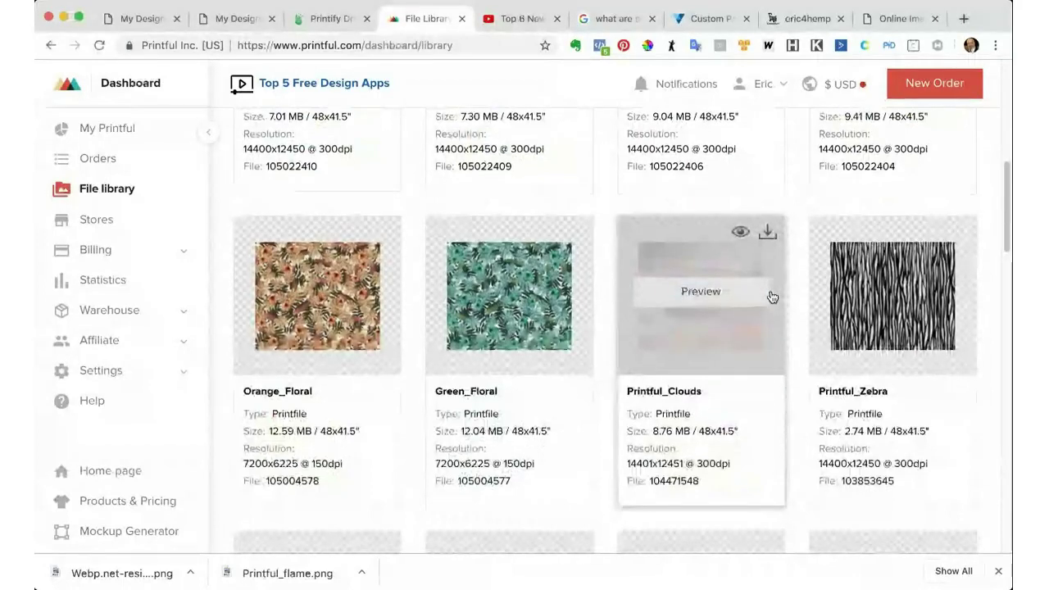
pyautogui.scroll(-10, 773, 298)
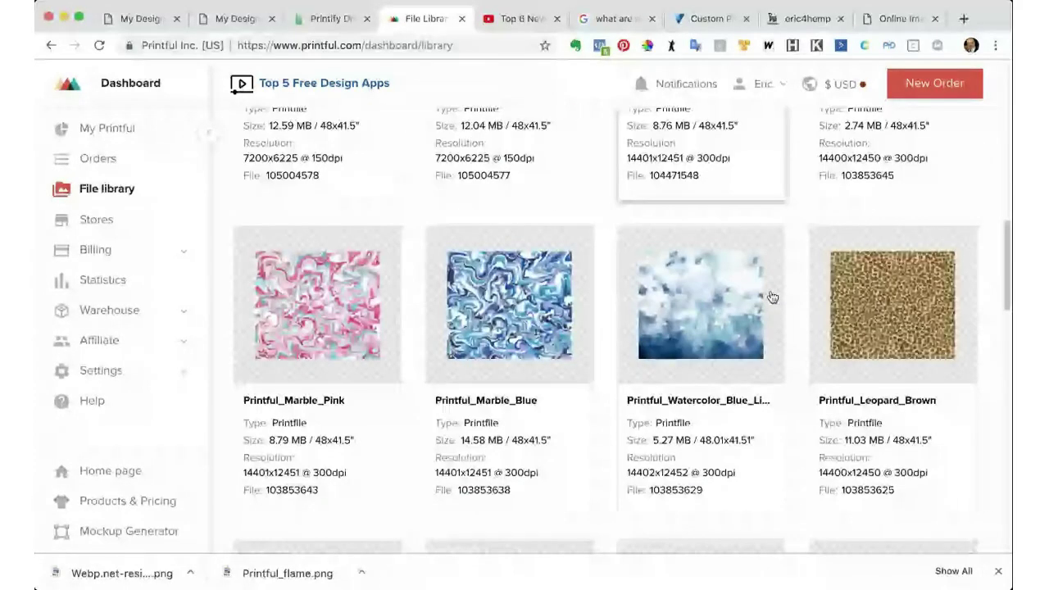
pyautogui.moveTo(509, 315)
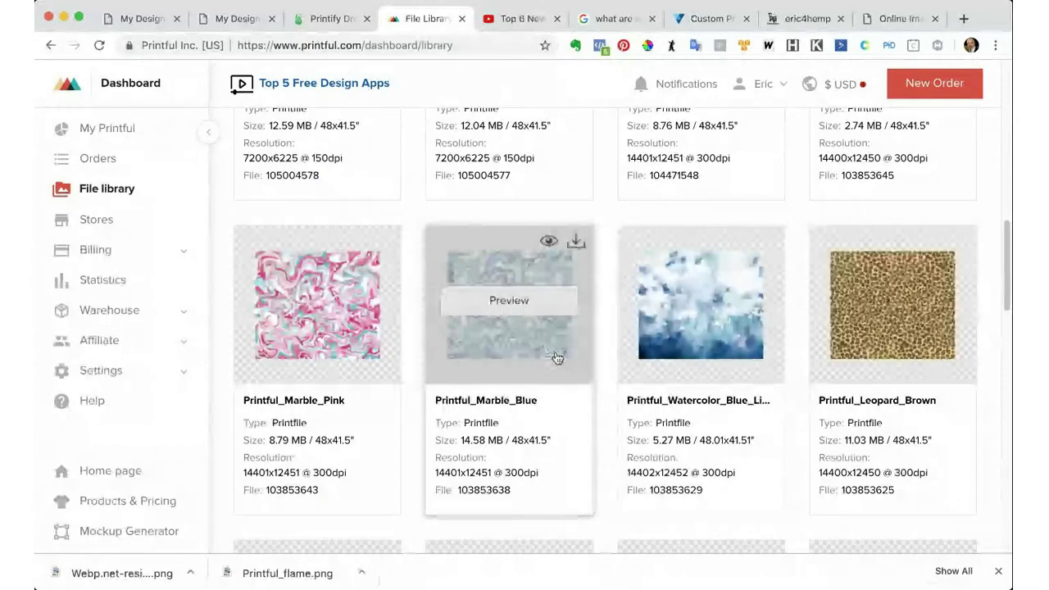
pyautogui.click(576, 244)
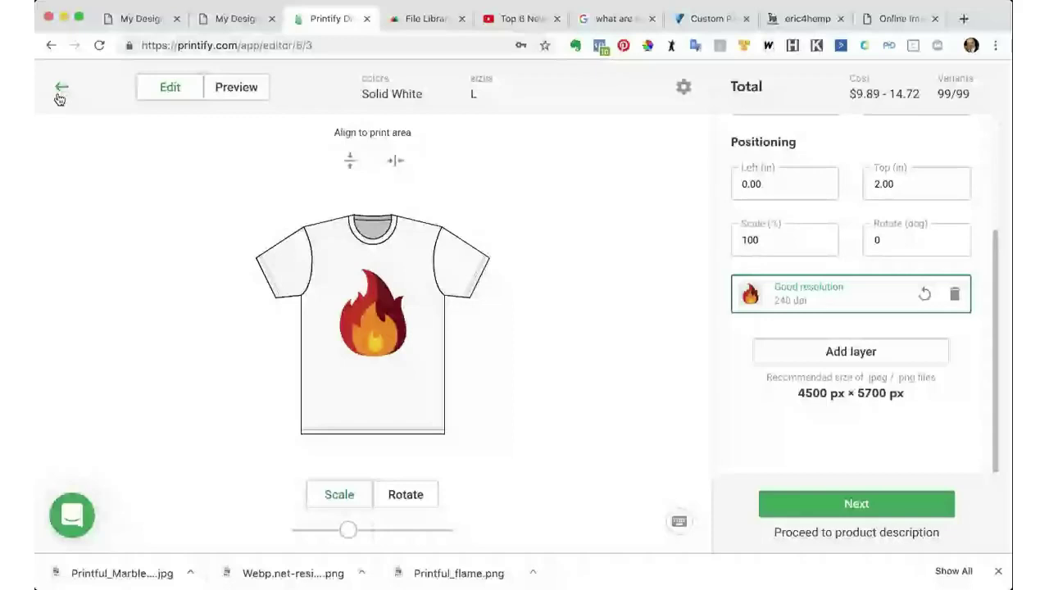
# Step: Switch to Printify, leave the tee editor and open the catalog's Home & Living category
pyautogui.click(60, 88)
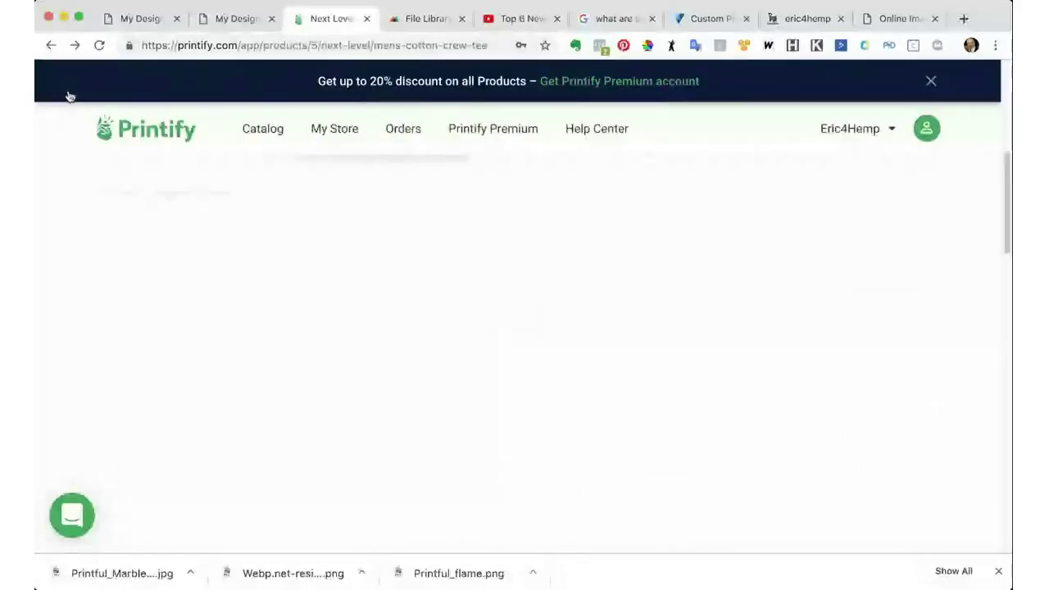
pyautogui.click(262, 129)
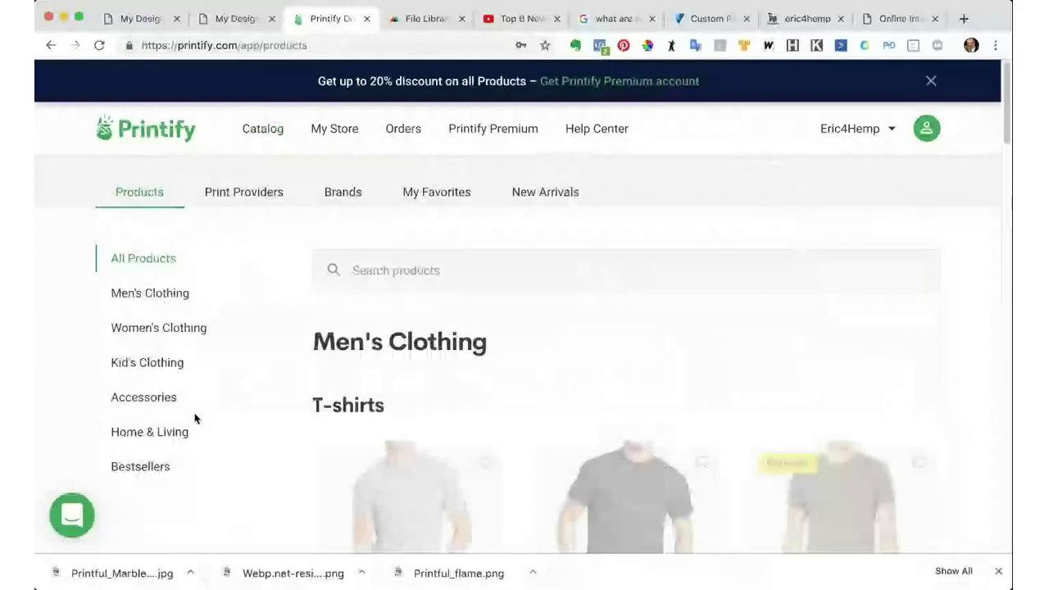
pyautogui.click(144, 436)
# Step: Open the Wall Decals product from Art & Wall Decor and show its print providers
pyautogui.scroll(-3, 293, 427)
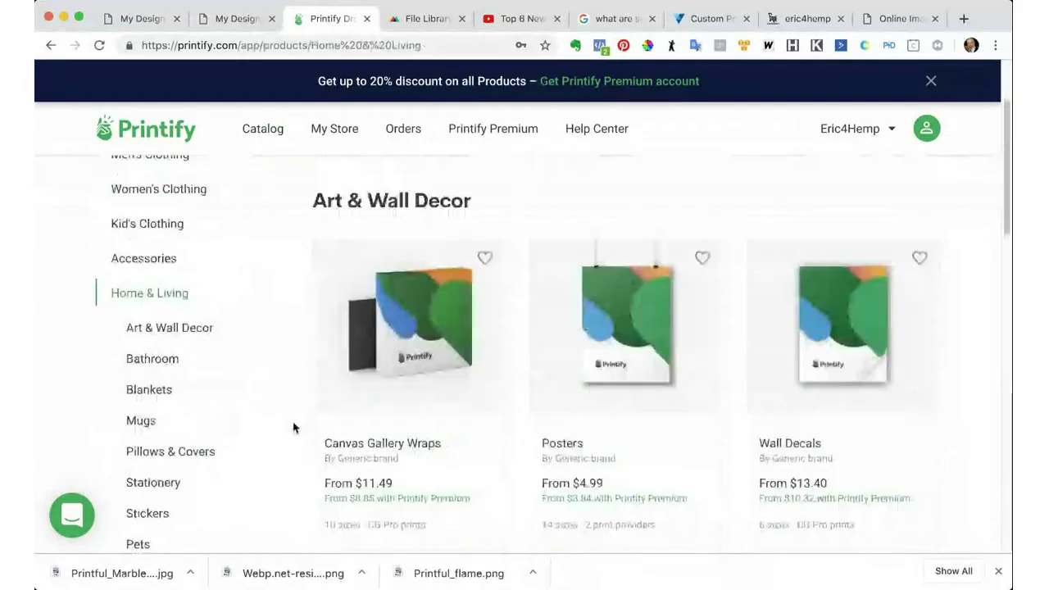
pyautogui.scroll(-3, 293, 427)
pyautogui.scroll(4, 293, 427)
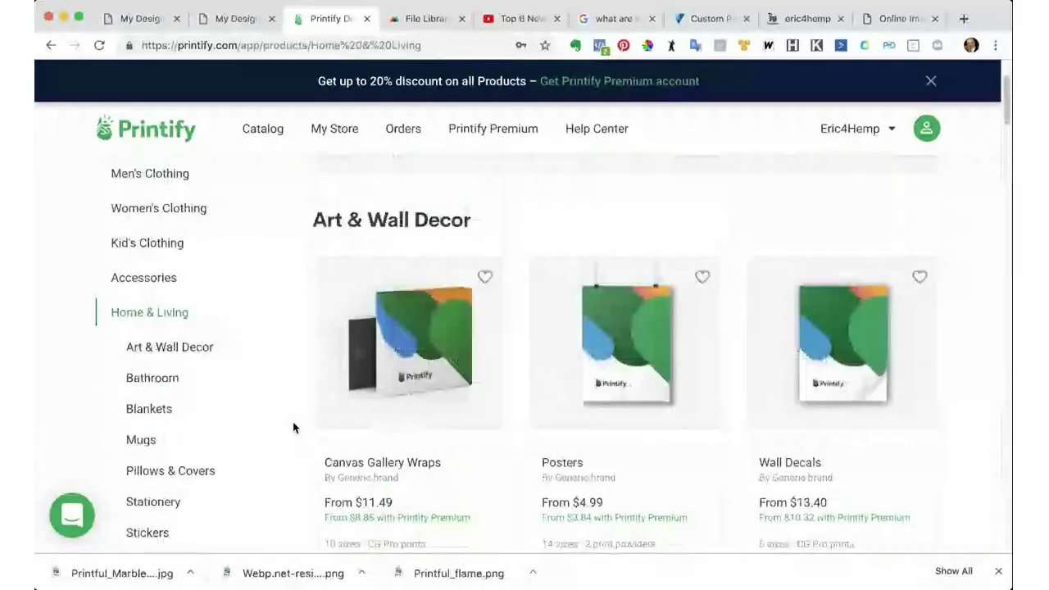
pyautogui.scroll(-1, 294, 427)
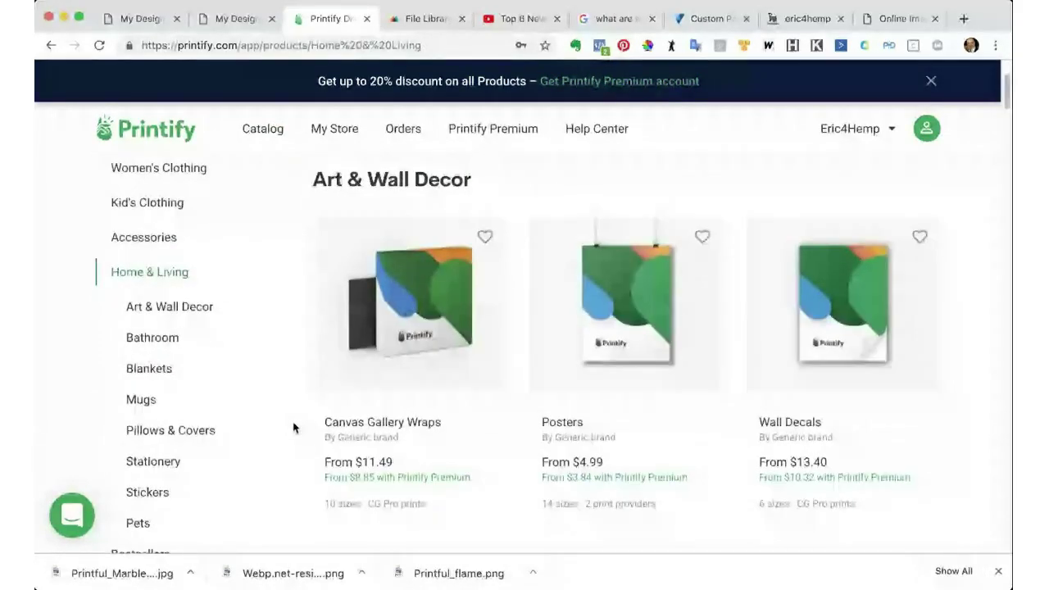
pyautogui.scroll(-1, 297, 433)
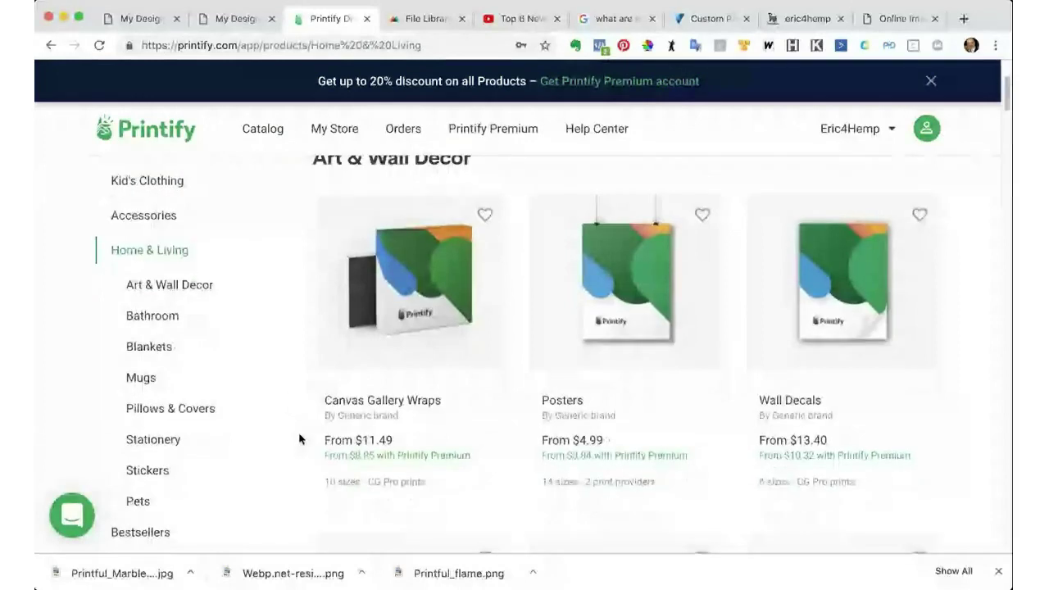
pyautogui.click(826, 307)
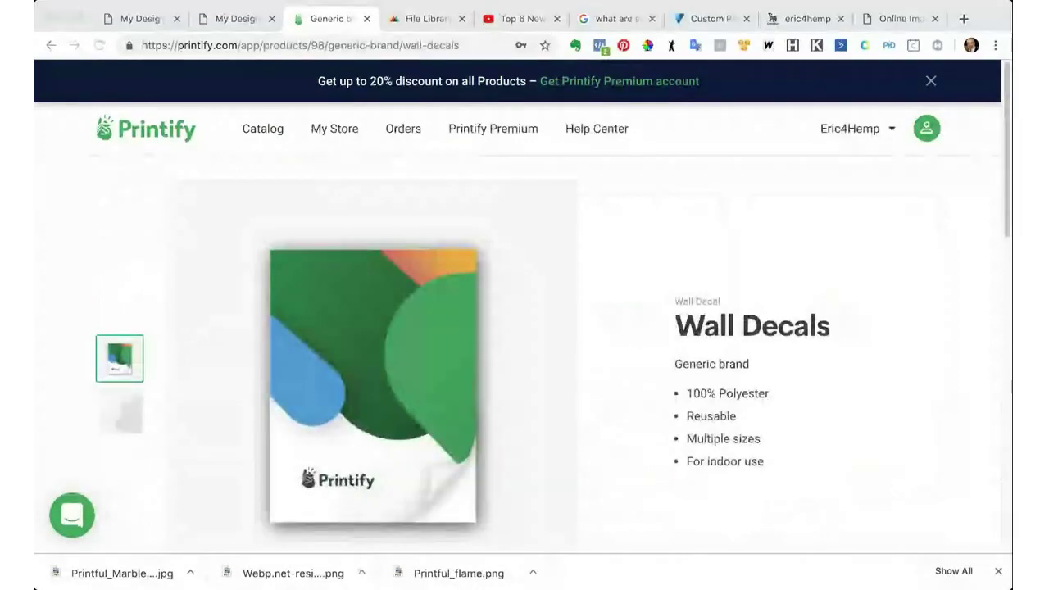
pyautogui.scroll(-5, 531, 388)
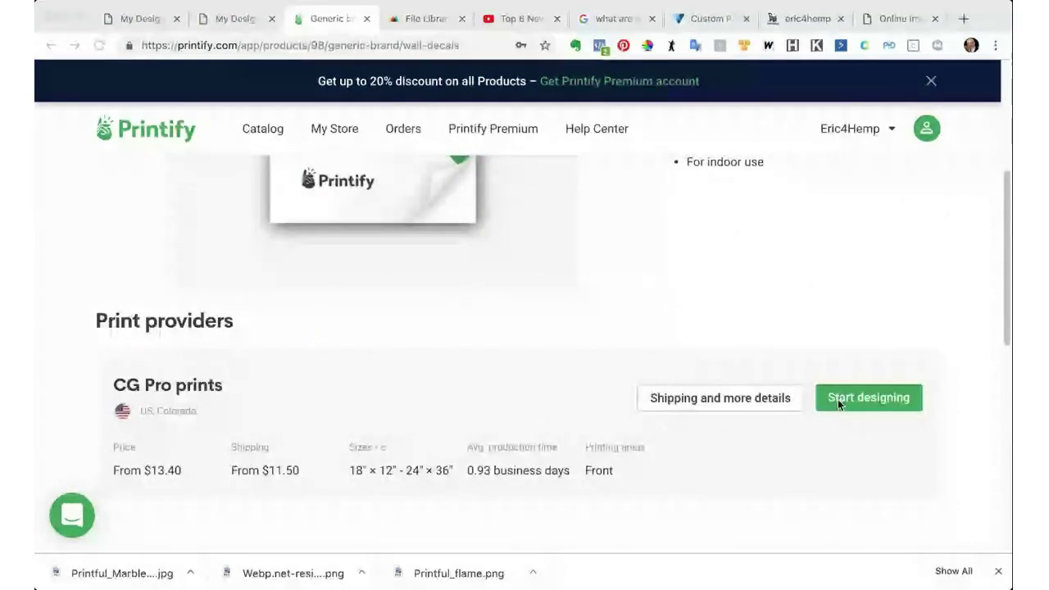
# Step: Start designing the CG Pro prints wall decal and upload the blue marble pattern from the device to its front side
pyautogui.click(838, 400)
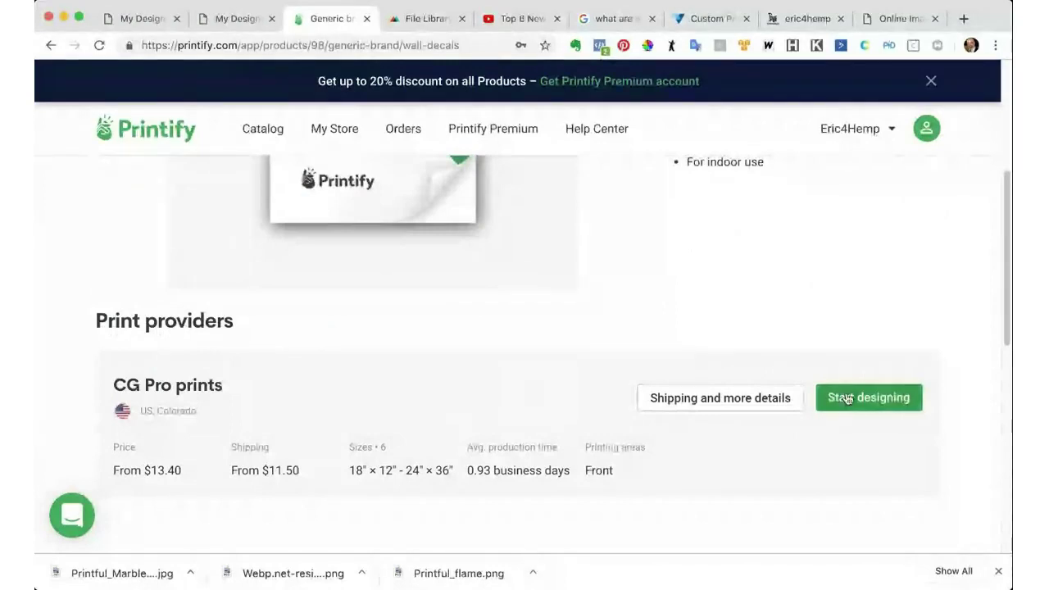
pyautogui.click(847, 398)
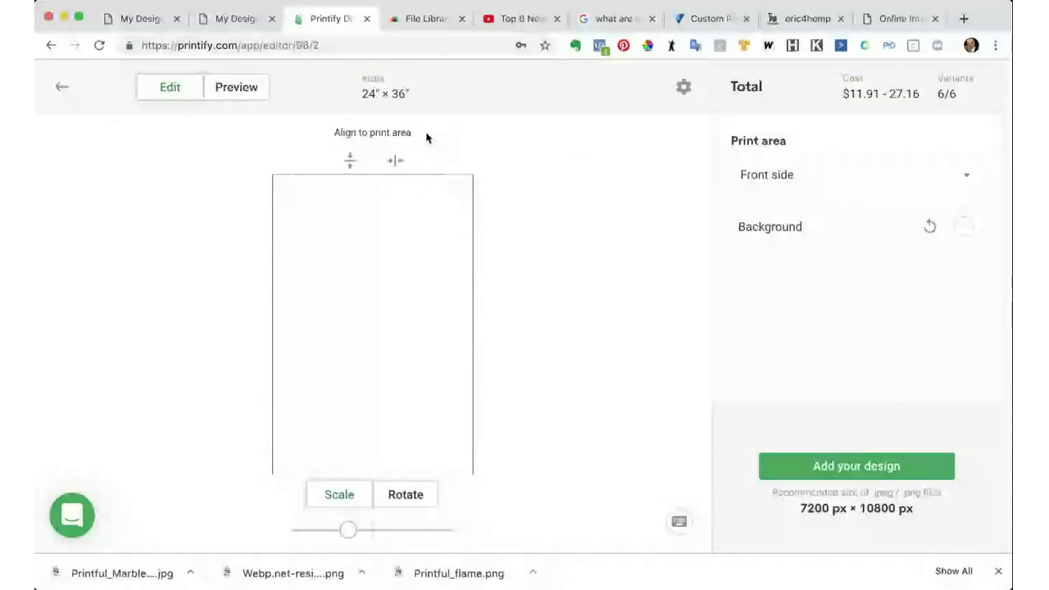
pyautogui.click(432, 195)
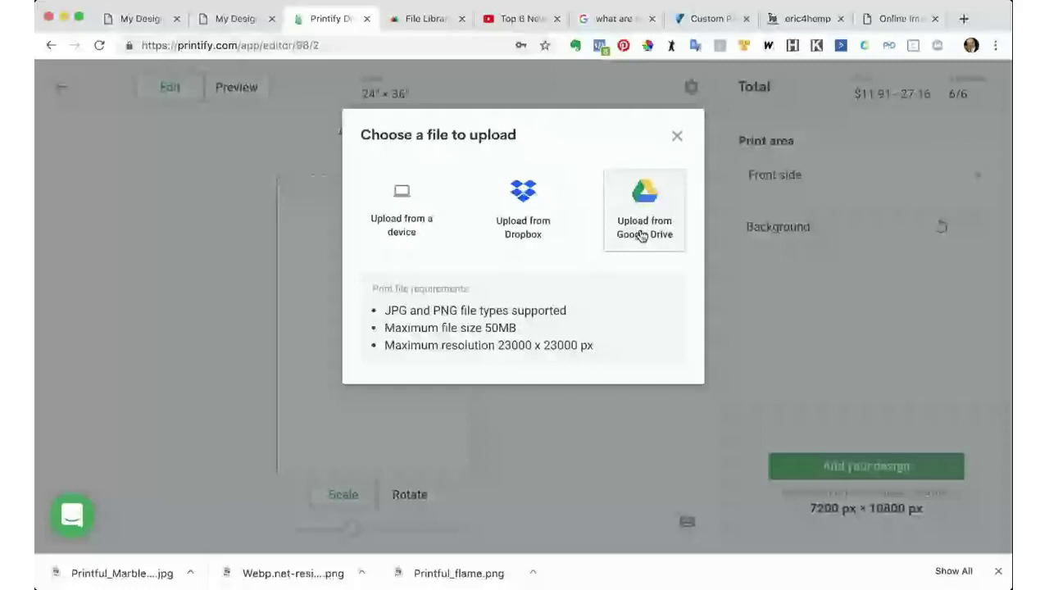
pyautogui.click(378, 202)
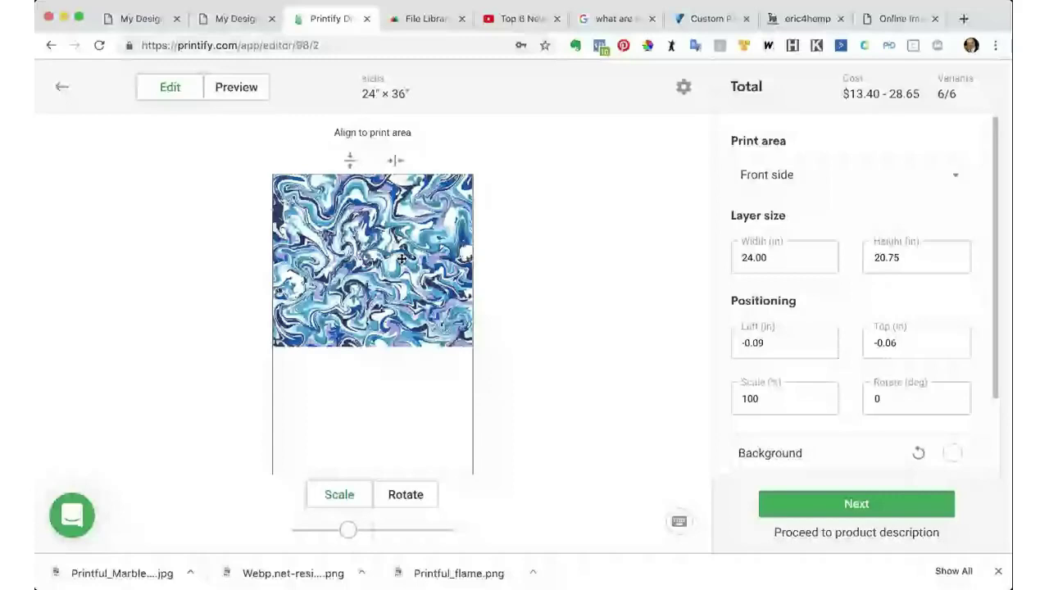
# Step: Try rotating the marble layer by about -8 degrees, restore it to 0 and move it near the print area's upper edge
pyautogui.scroll(-3, 899, 434)
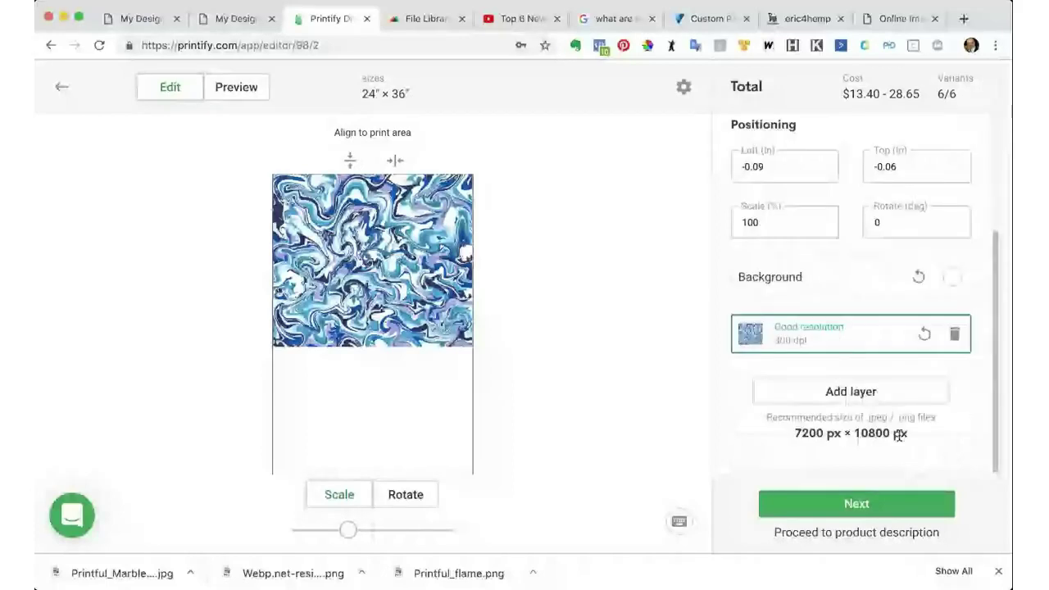
pyautogui.scroll(-1, 899, 435)
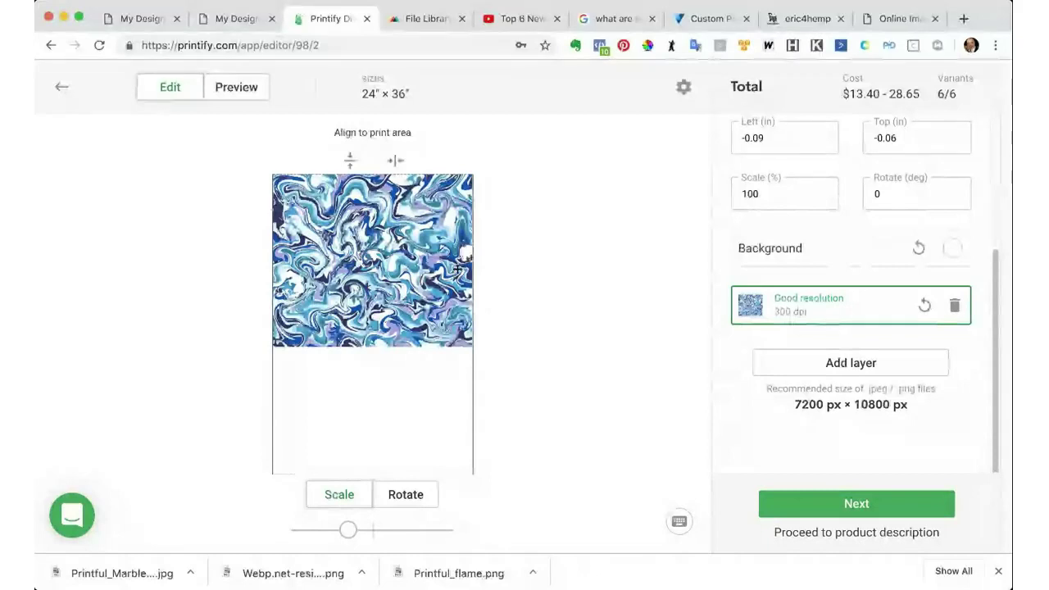
pyautogui.click(409, 495)
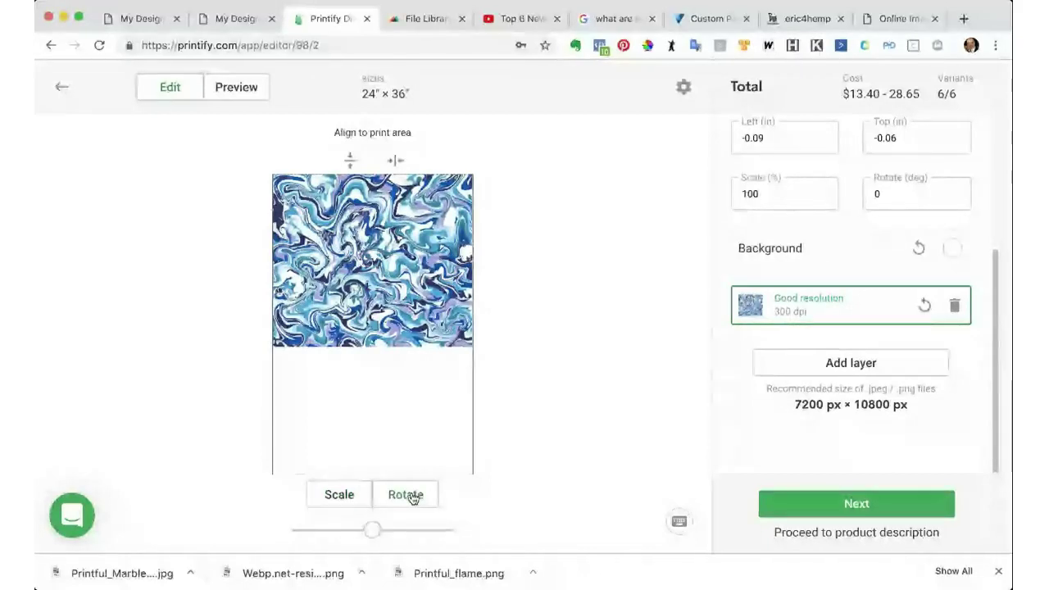
pyautogui.moveTo(372, 534)
pyautogui.mouseDown()
pyautogui.moveTo(408, 544)
pyautogui.moveTo(369, 543)
pyautogui.mouseUp()
pyautogui.moveTo(392, 275); pyautogui.dragTo(390, 263)
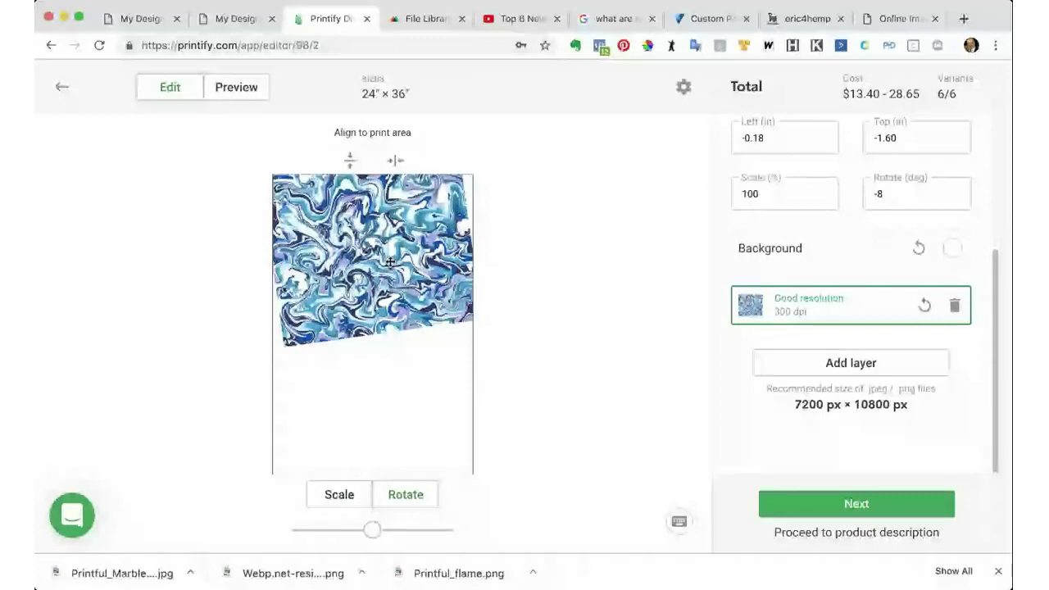
pyautogui.moveTo(390, 261); pyautogui.dragTo(395, 335)
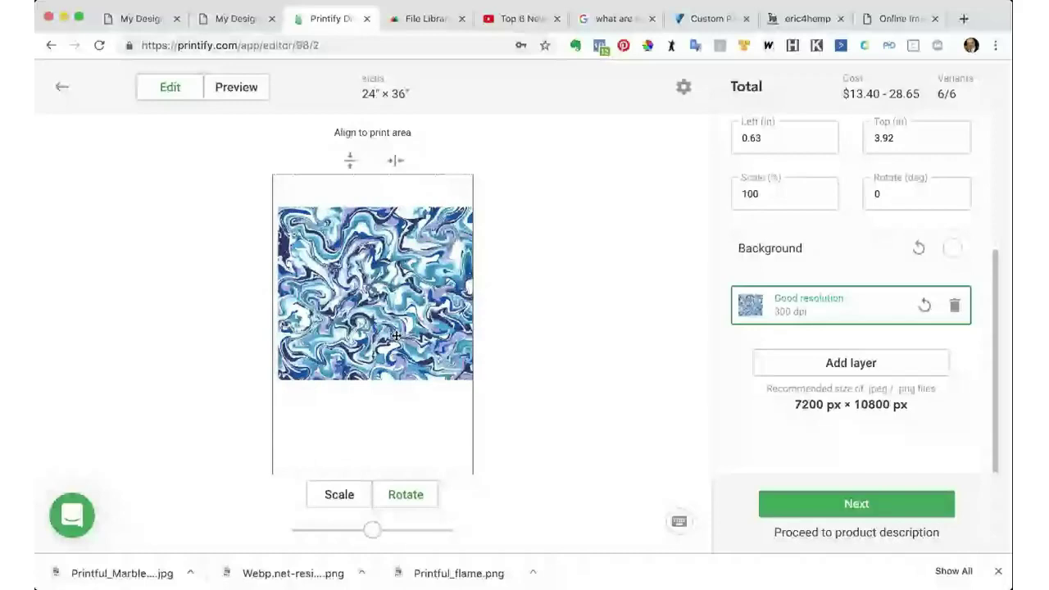
pyautogui.moveTo(396, 335); pyautogui.dragTo(390, 306)
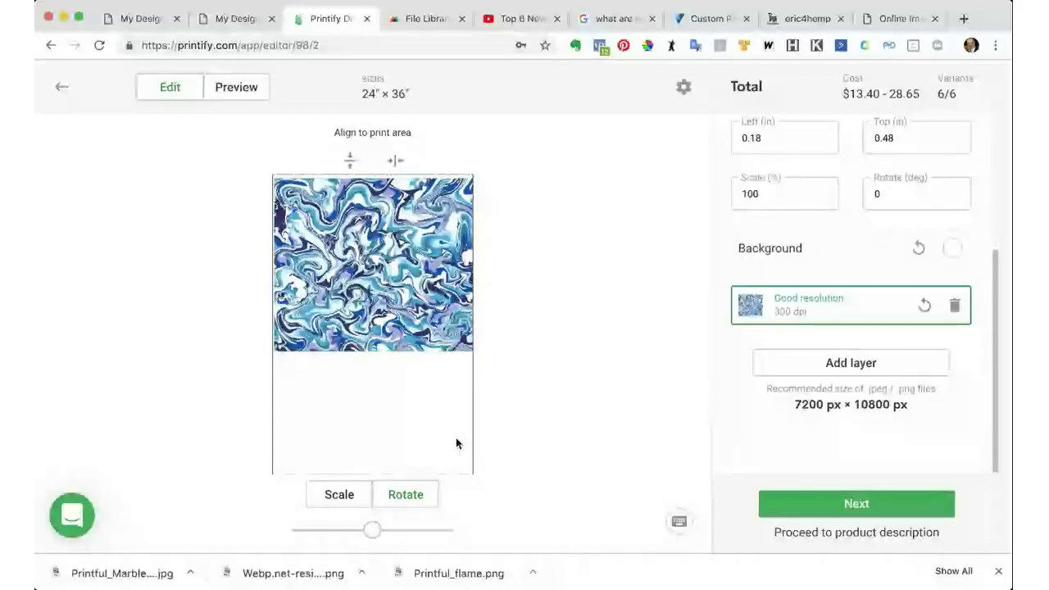
# Step: Try a light blue background (79b4f7) on the wall decal and move the marble layer to about 6.90 in from the top
pyautogui.click(947, 253)
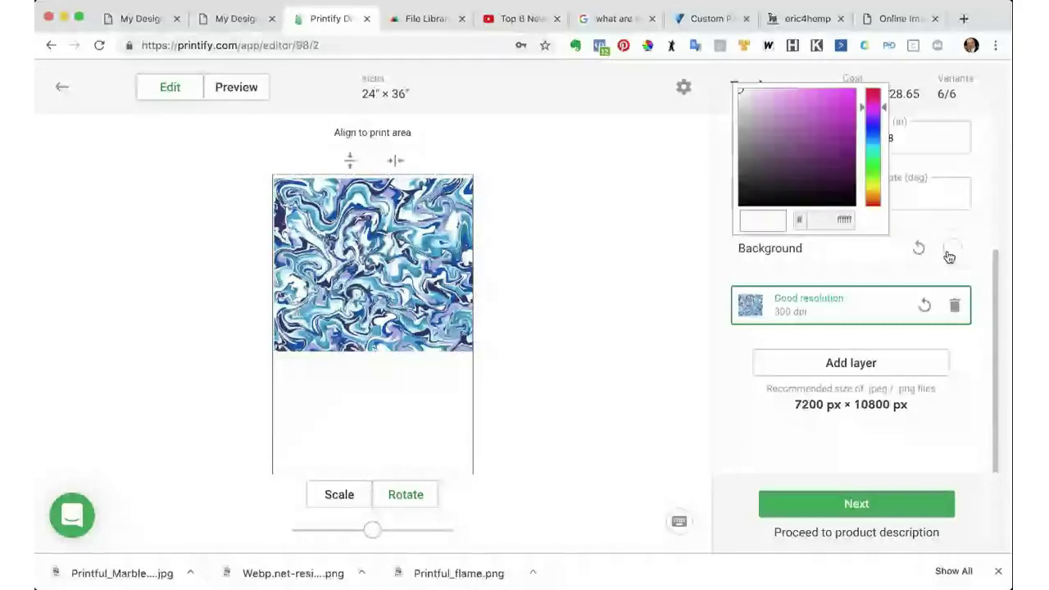
pyautogui.click(876, 140)
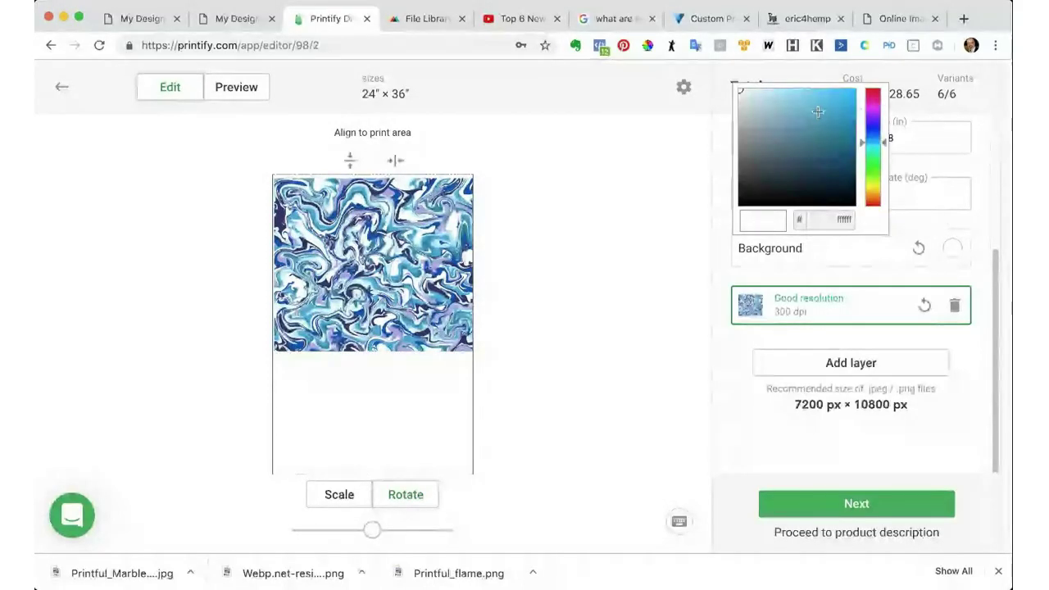
pyautogui.click(797, 93)
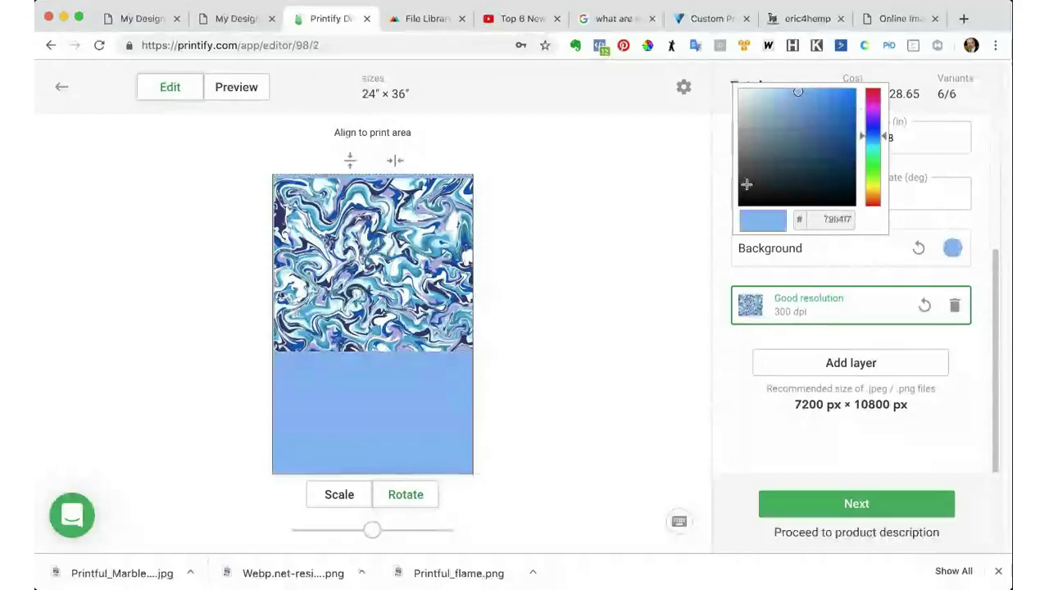
pyautogui.moveTo(470, 253); pyautogui.dragTo(476, 311)
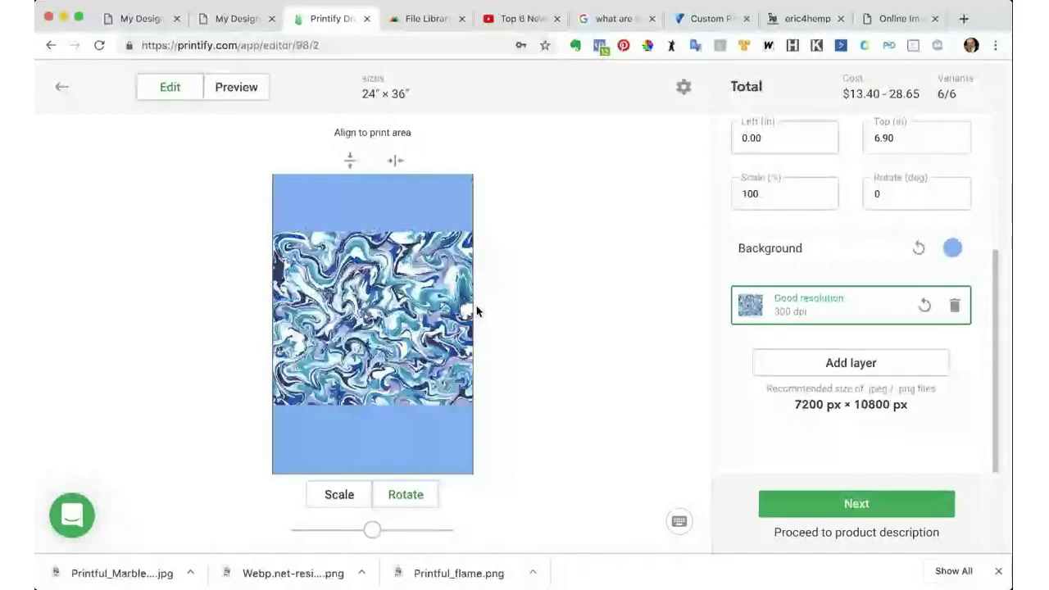
# Step: Reset the decal's background colour and replace the flame layer with the Beast Mode Marketing design, placed below the marble pattern
pyautogui.scroll(-1, 878, 343)
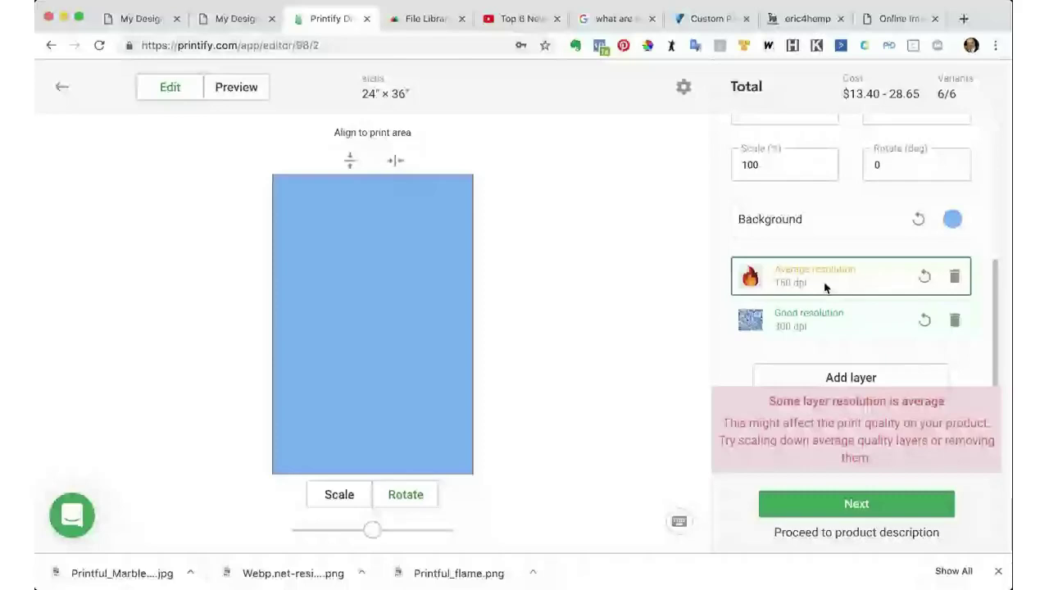
pyautogui.click(952, 219)
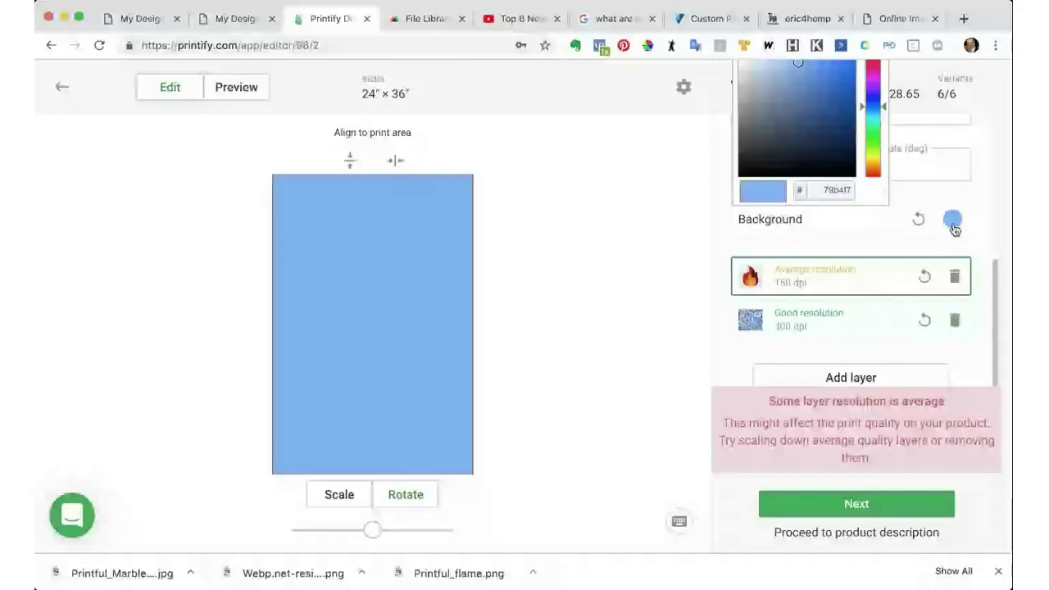
pyautogui.click(916, 221)
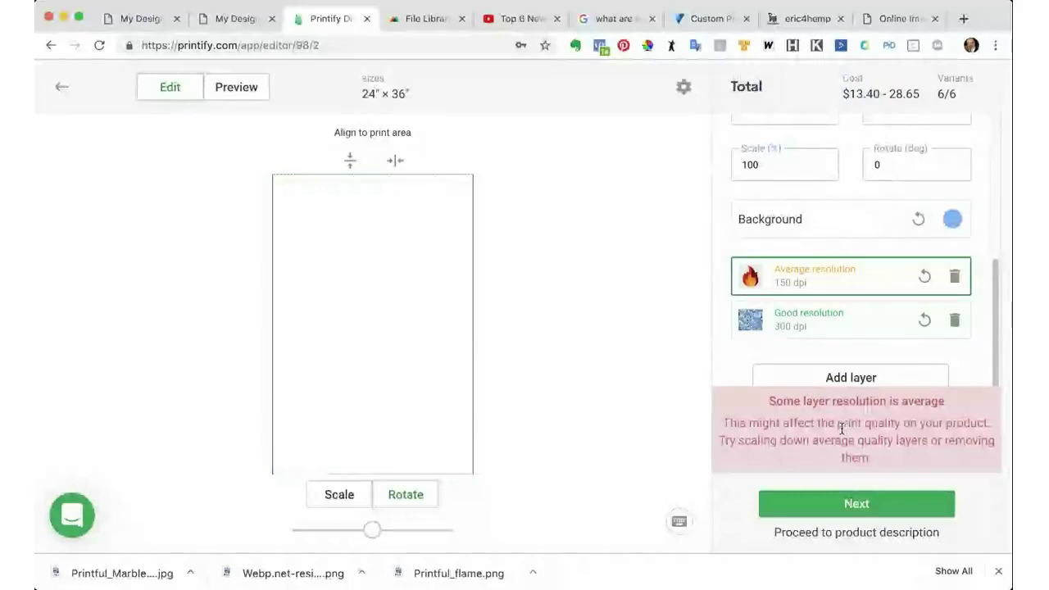
pyautogui.press('super+Tab')
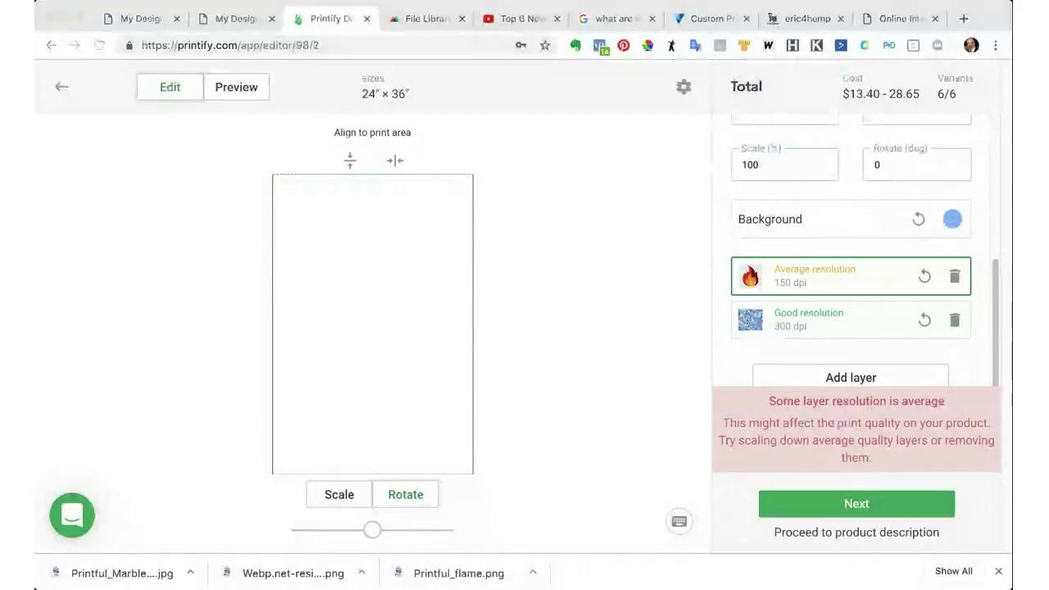
pyautogui.click(571, 333)
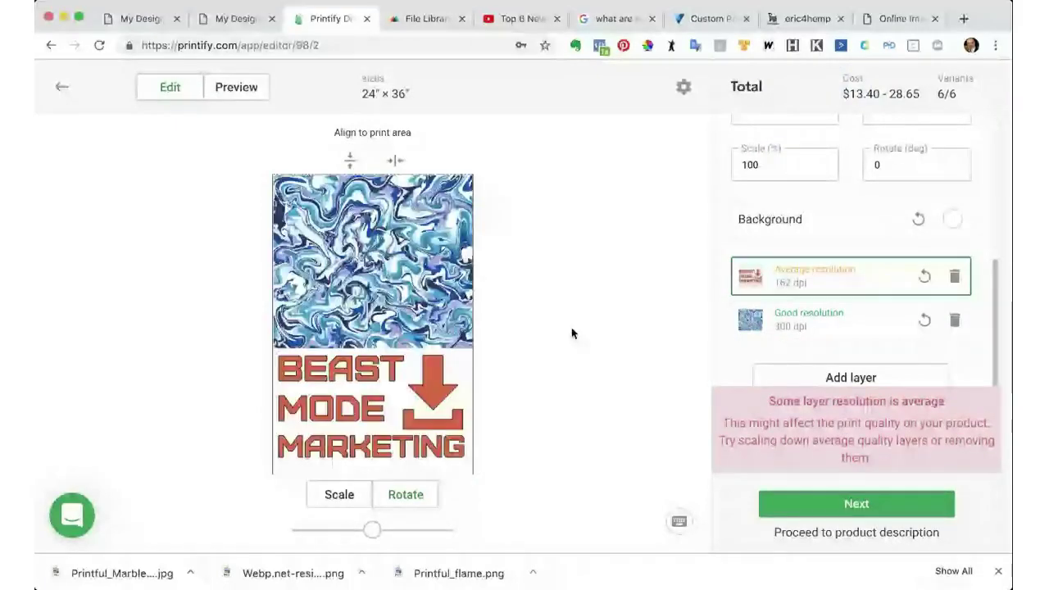